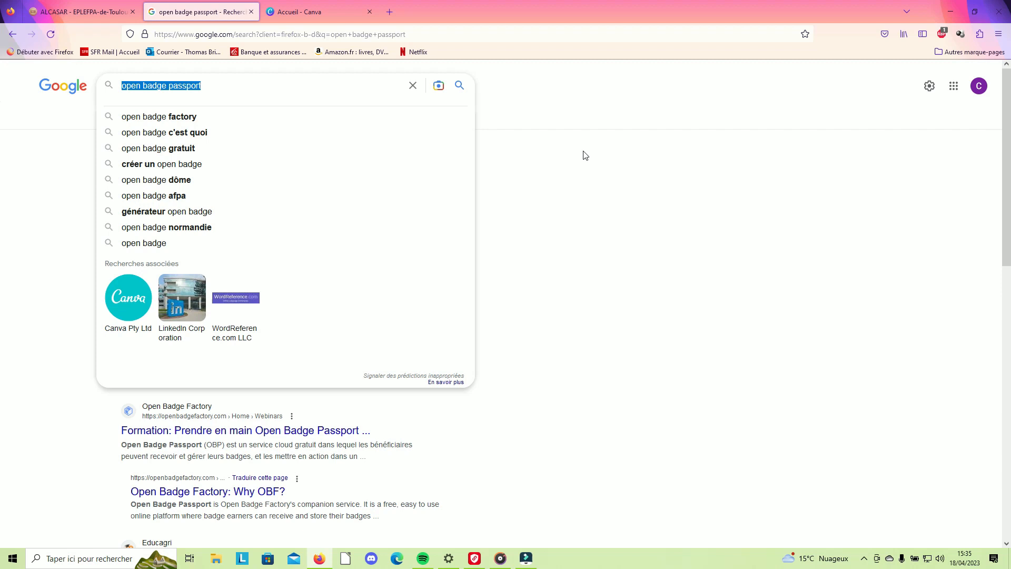
Open the Open Badge Passport site from the Google results for 'open badge passport'.
click(559, 229)
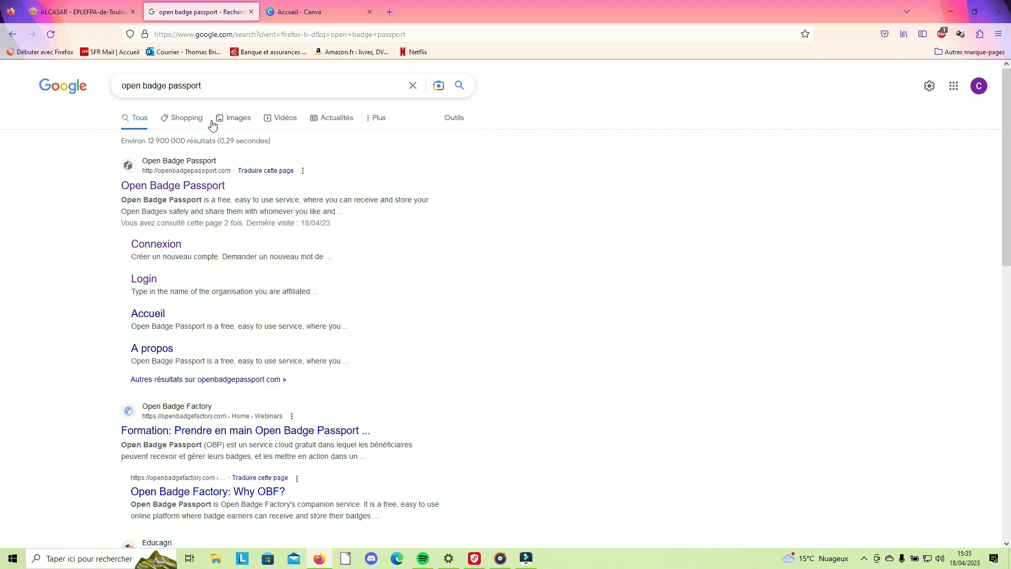
click(167, 188)
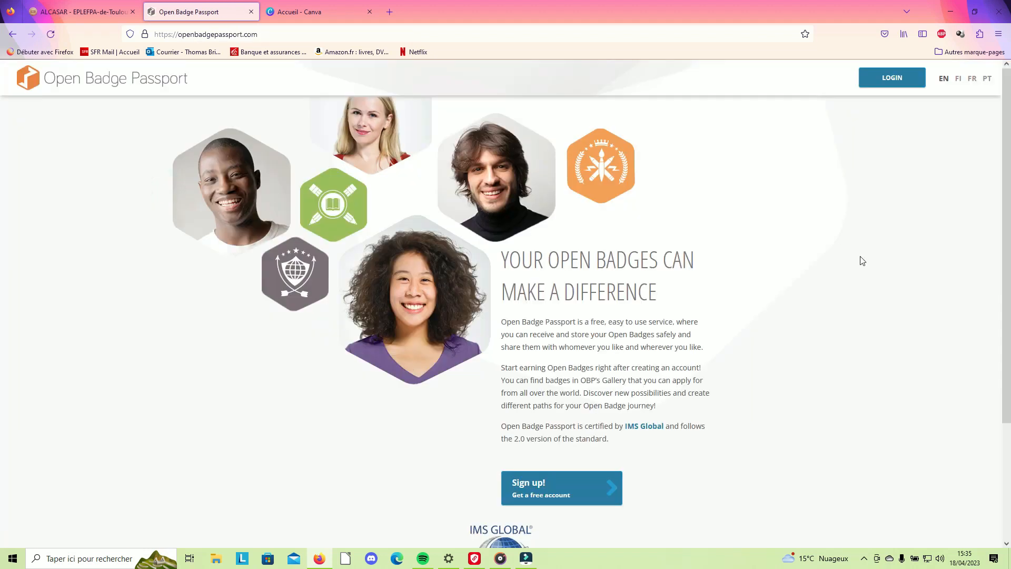
Switch the site to FR, open Inscrivez-vous and tick the terms-of-use acceptance box.
click(973, 79)
click(550, 526)
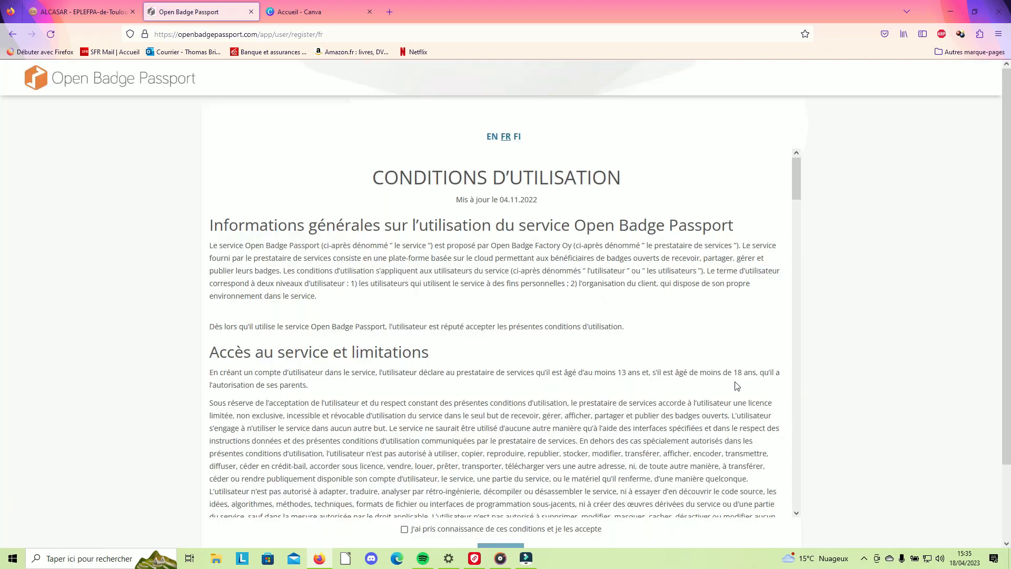
scroll(627, 250, down, 15)
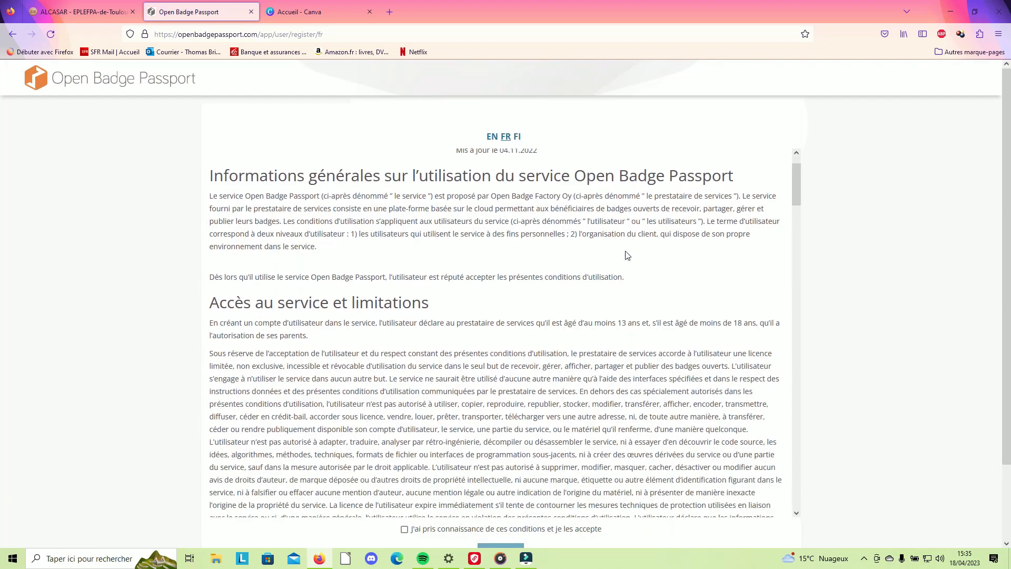
scroll(626, 271, down, 20)
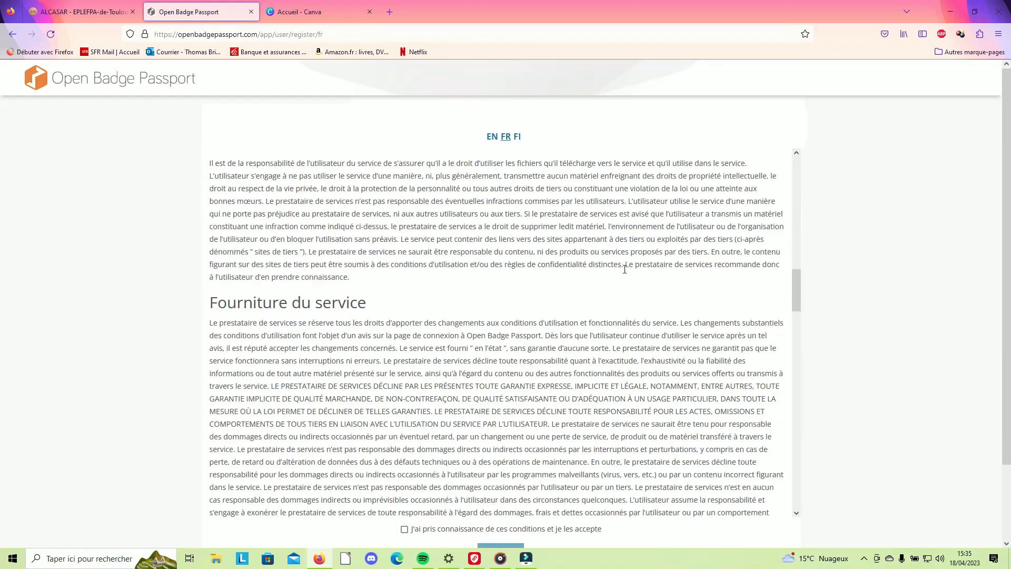
scroll(626, 280, down, 20)
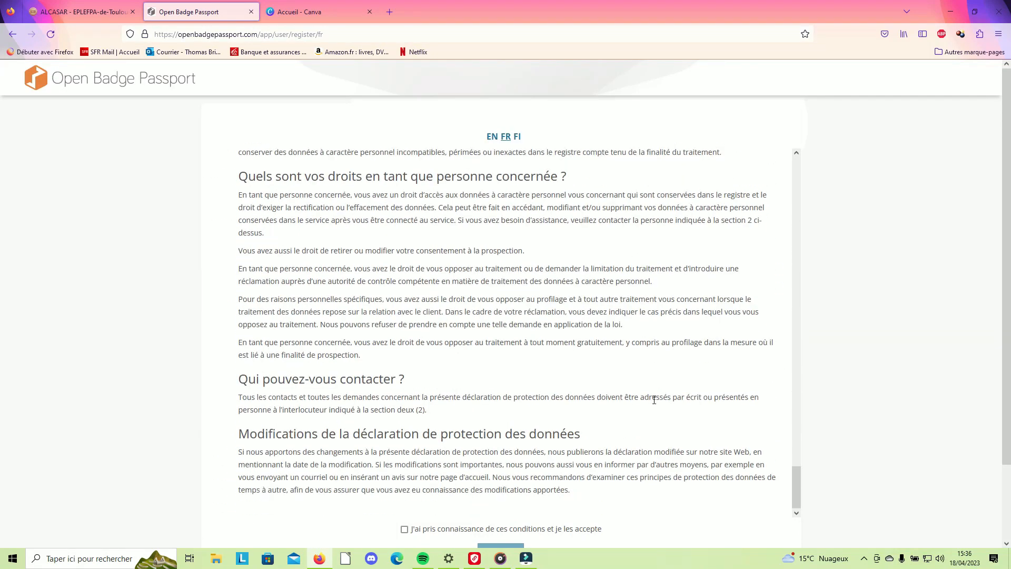
scroll(685, 396, down, 3)
click(404, 442)
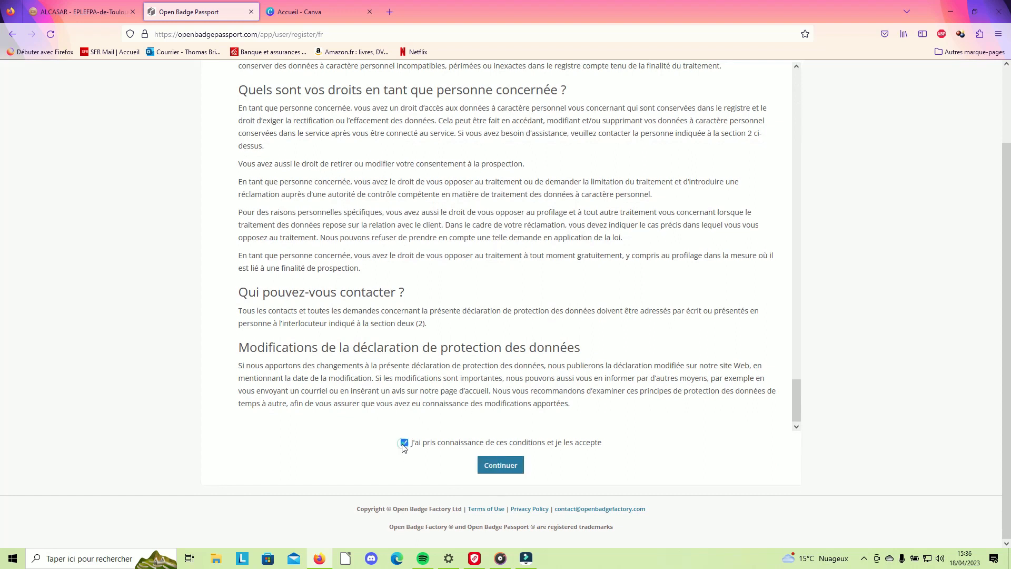
Continue to the registration form, fill in the saved e-mail and enter the password twice.
click(513, 469)
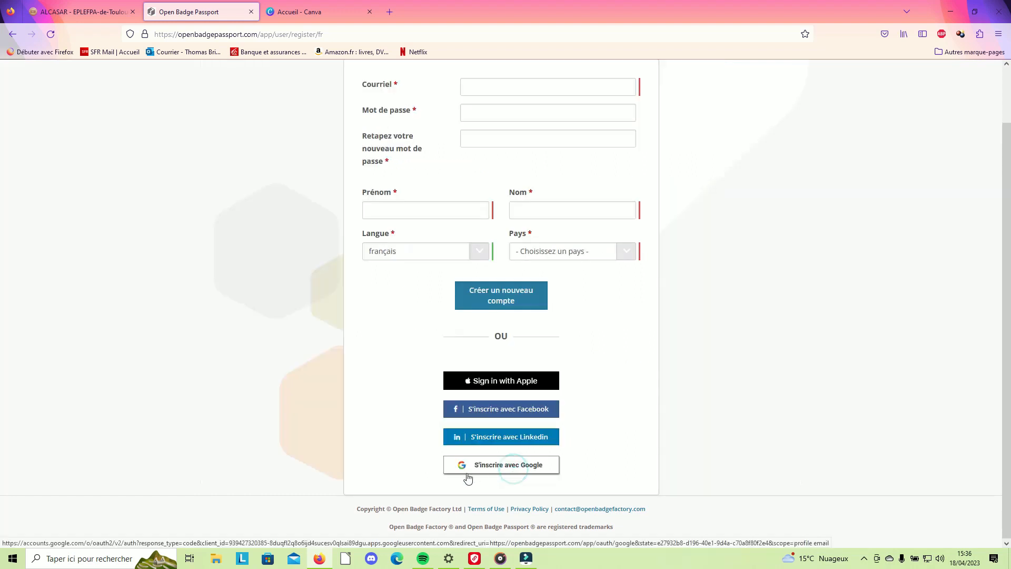
scroll(601, 327, up, 2)
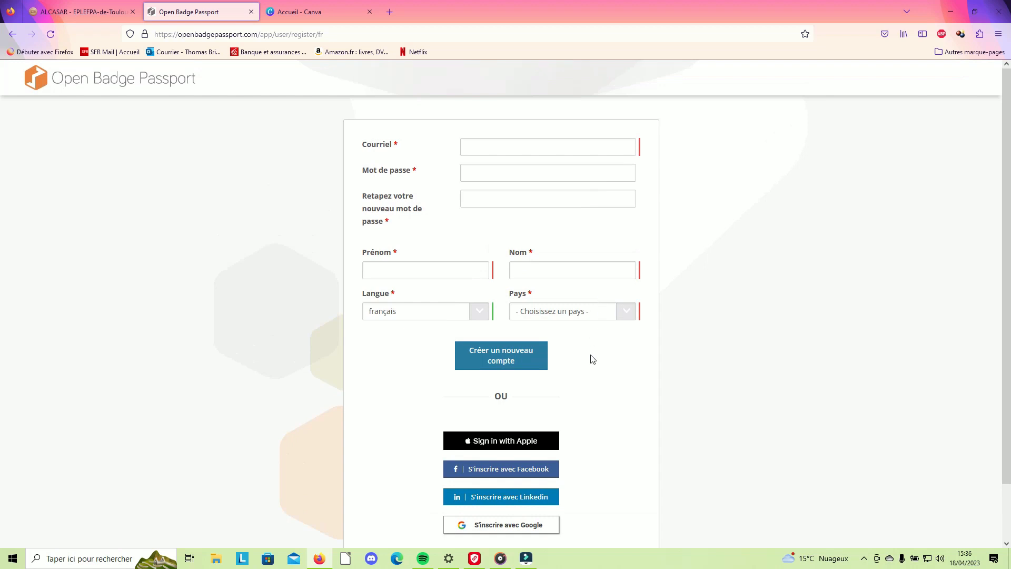
scroll(588, 371, down, 2)
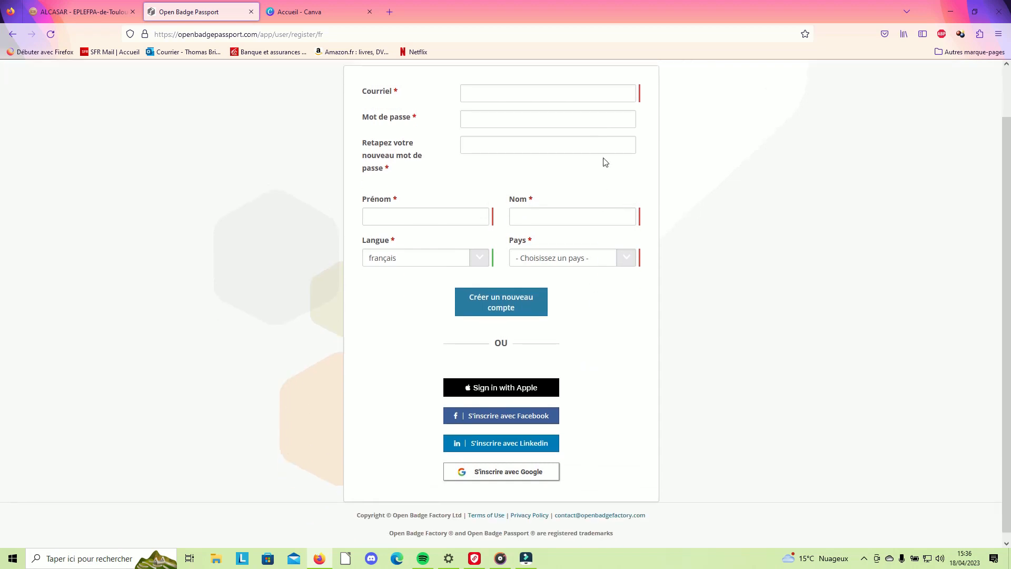
click(495, 94)
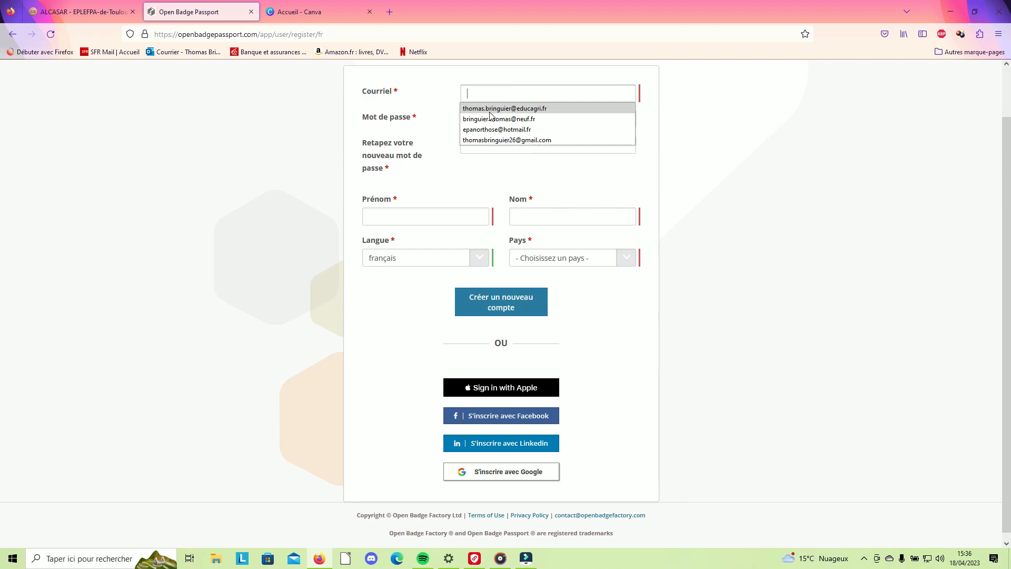
click(490, 111)
click(500, 120)
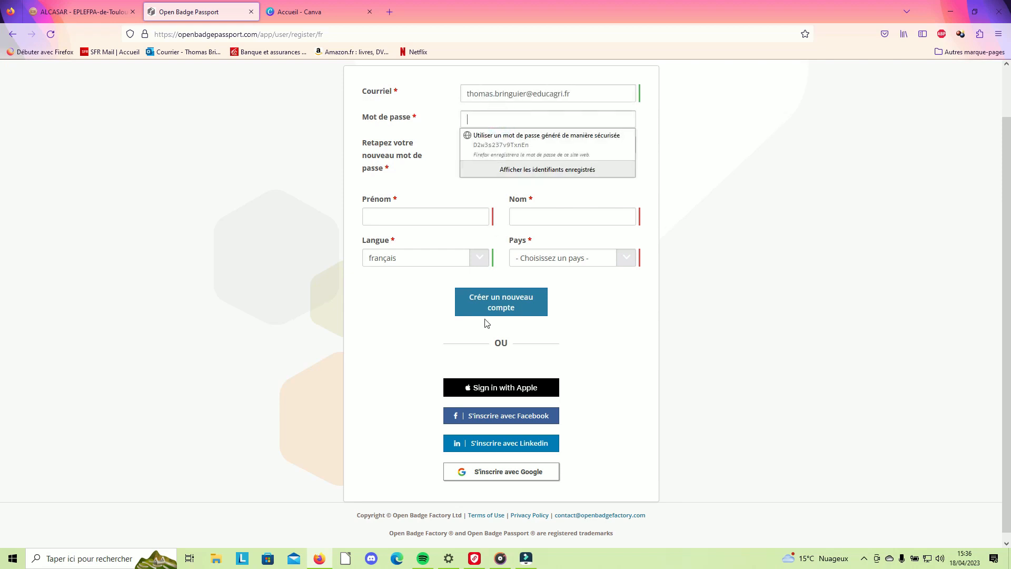
text(•)
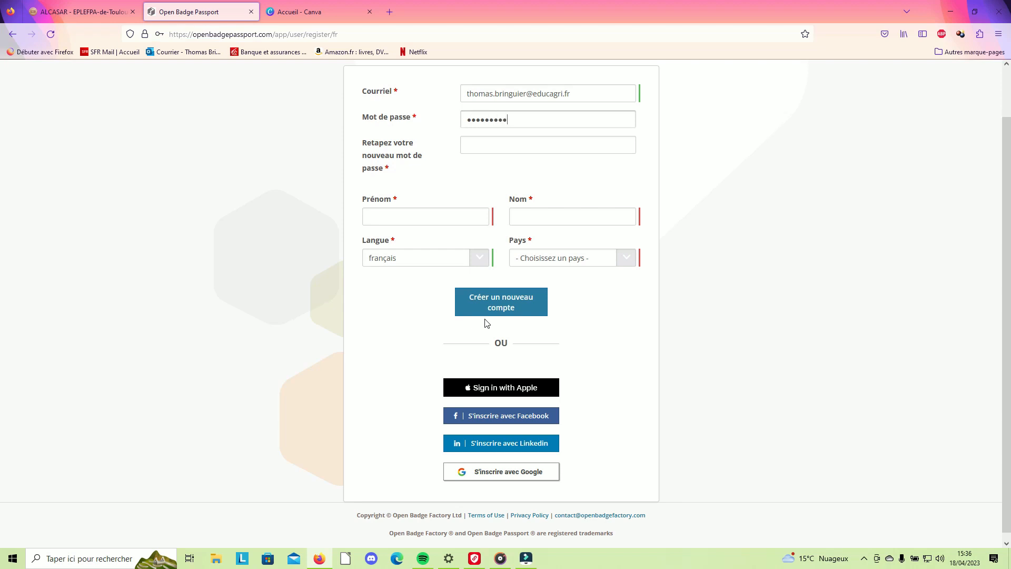
click(486, 145)
text(••••••••••••••)
Enter the user's first and last name and choose France as the country.
click(403, 220)
text(Thomas)
click(541, 216)
text(Bringuier)
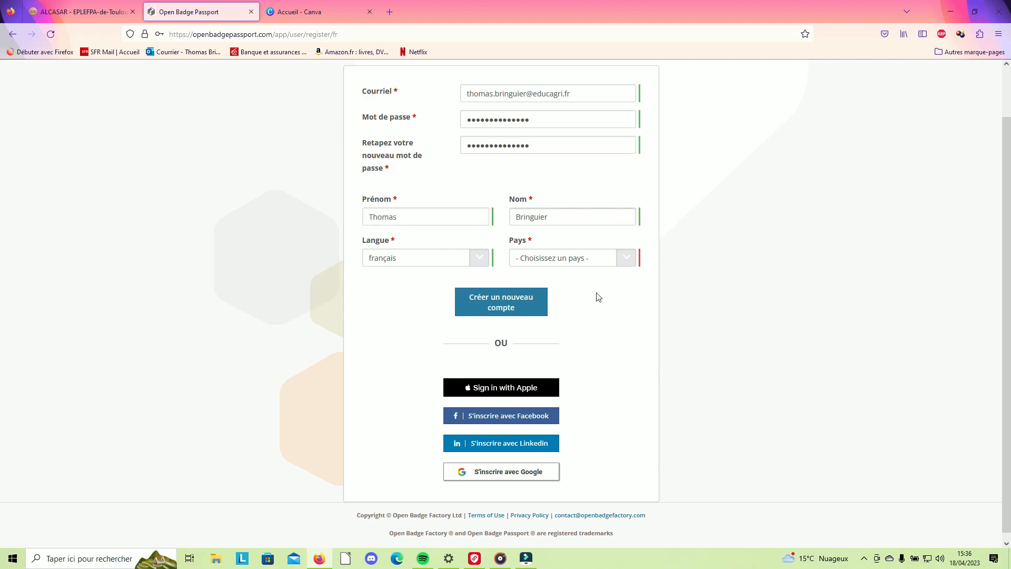
click(626, 257)
scroll(544, 416, down, 12)
scroll(544, 416, down, 6)
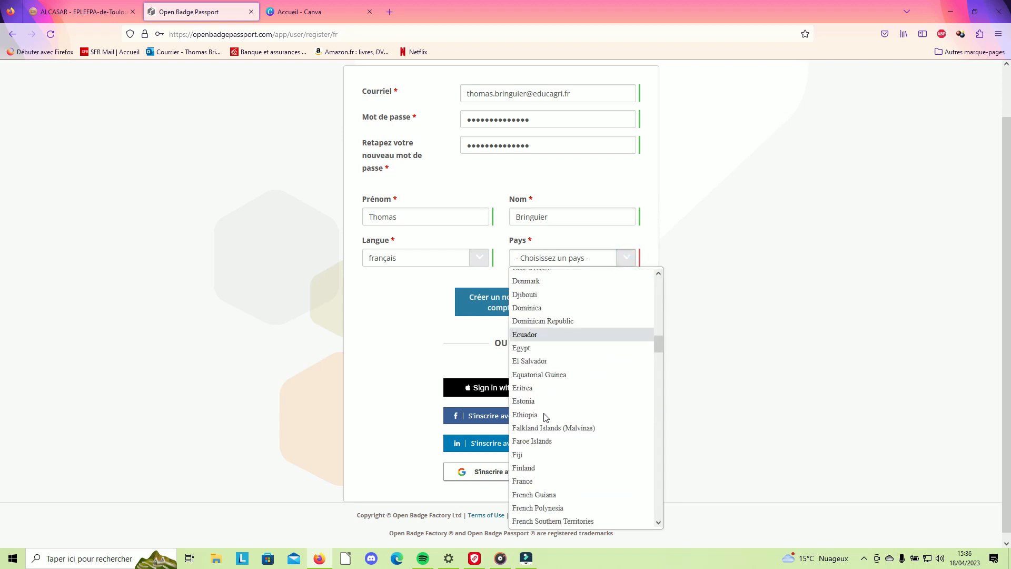
click(546, 478)
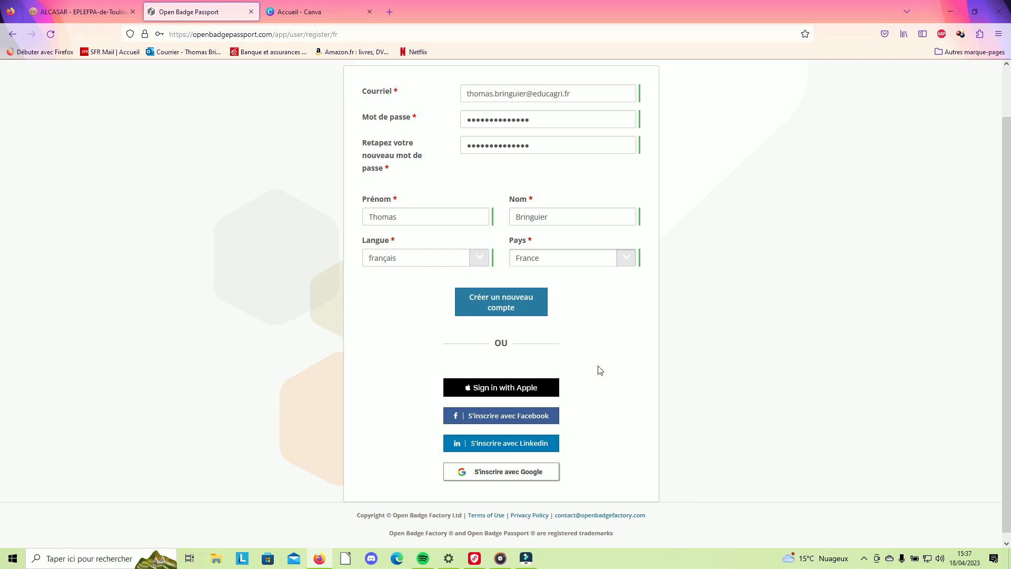
scroll(600, 370, up, 1)
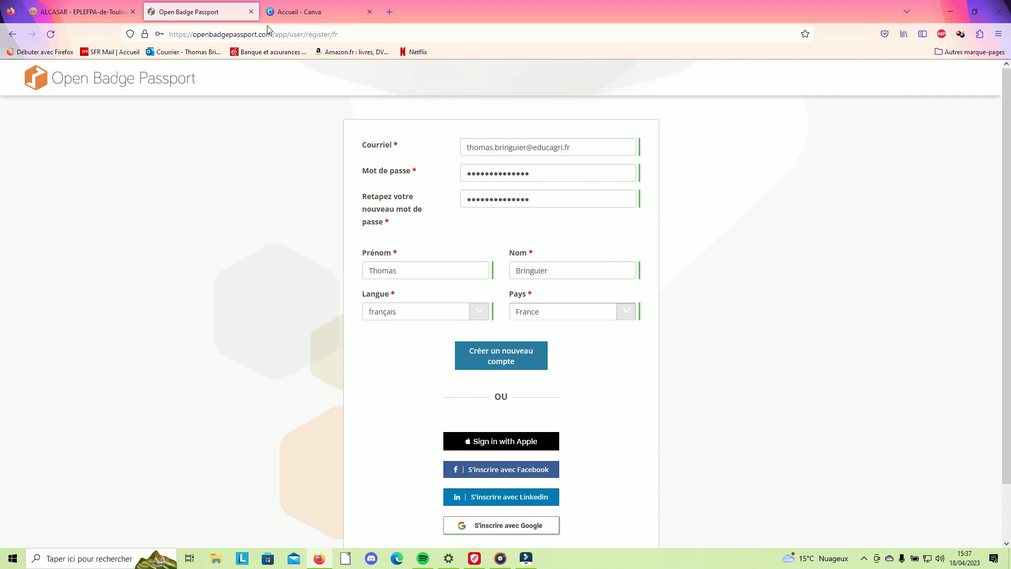
Go back to the home page and log in with the saved e-mail and account password.
click(12, 34)
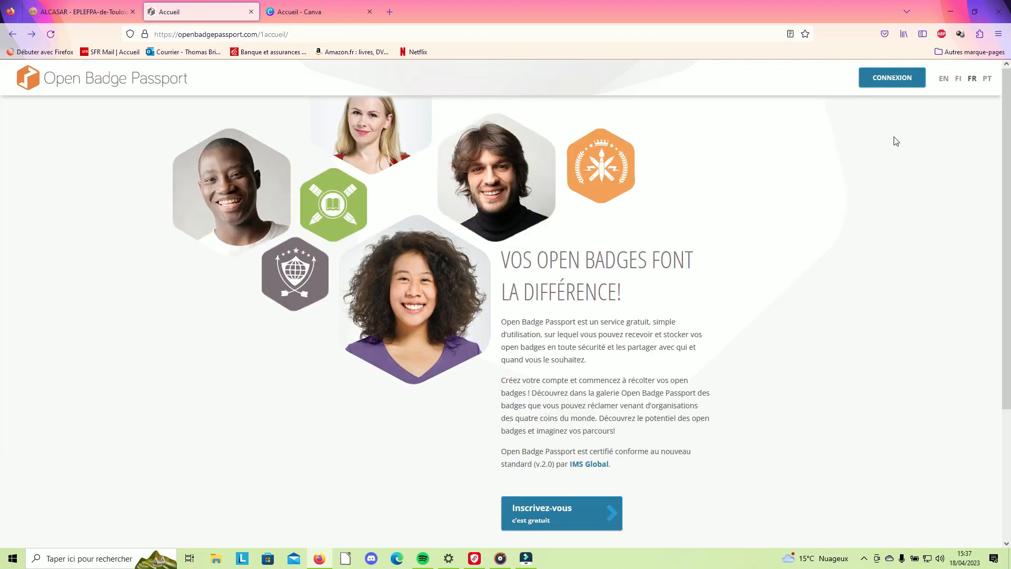
click(895, 85)
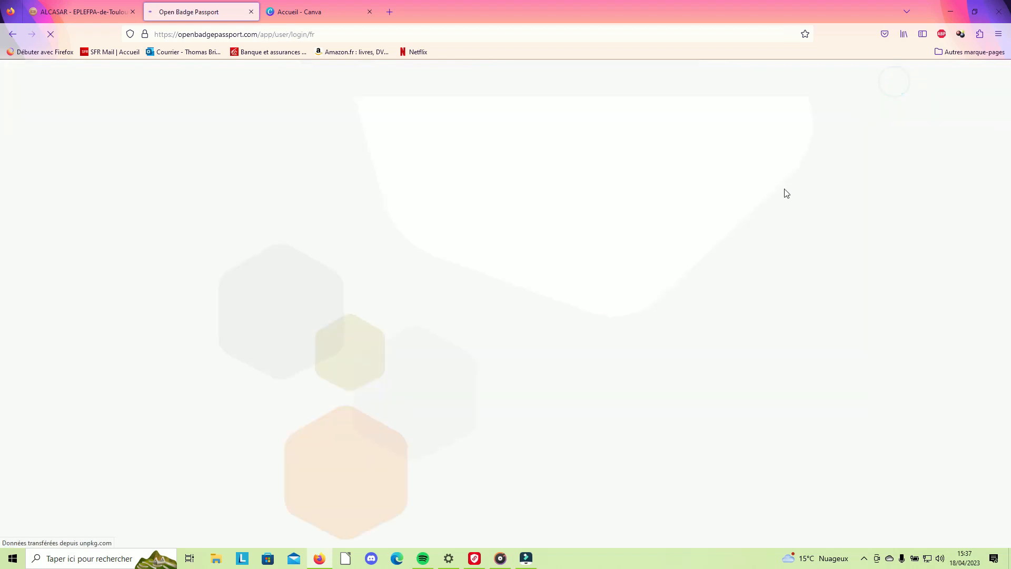
click(492, 144)
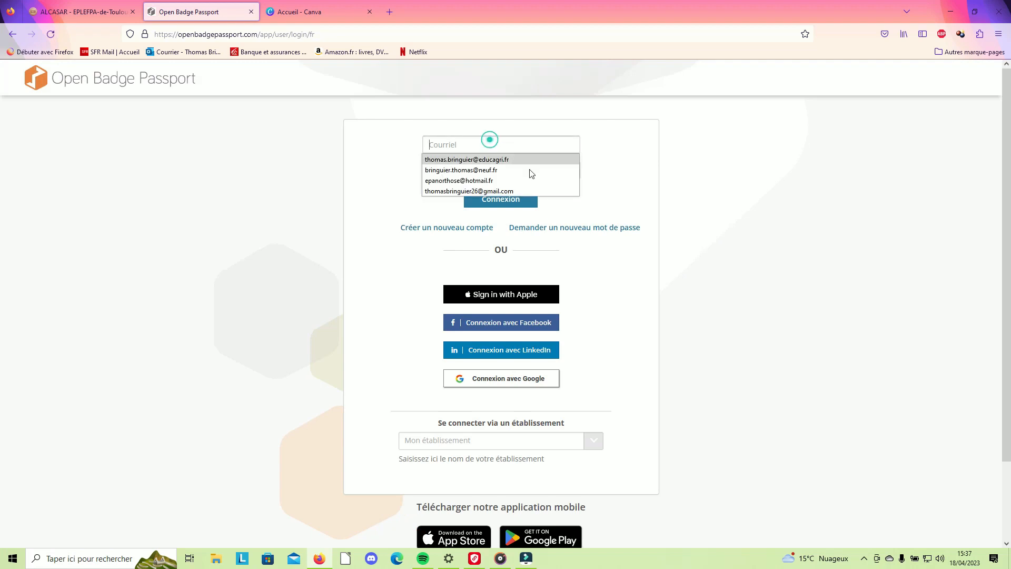
click(471, 161)
click(449, 170)
text(•)
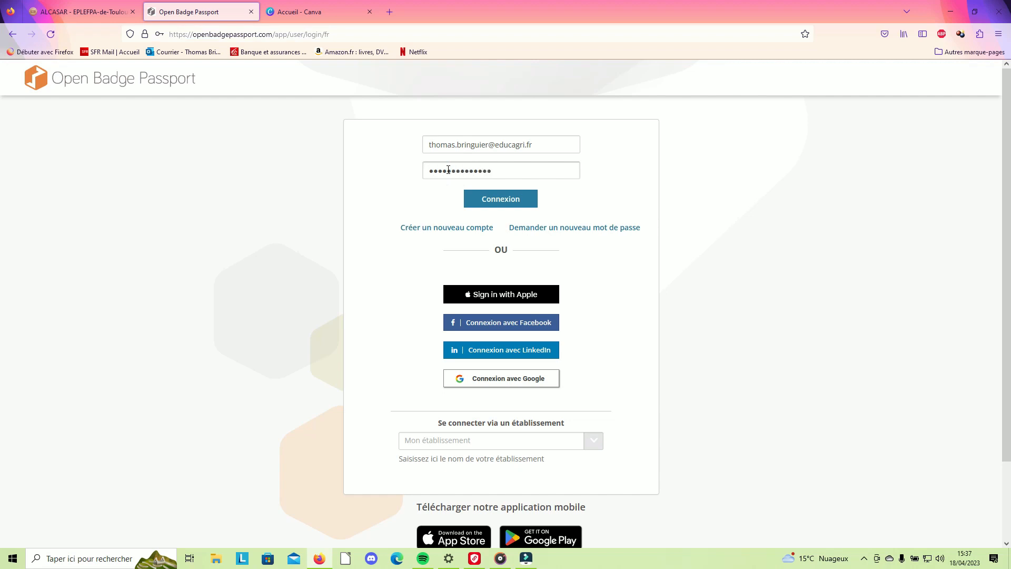
click(502, 203)
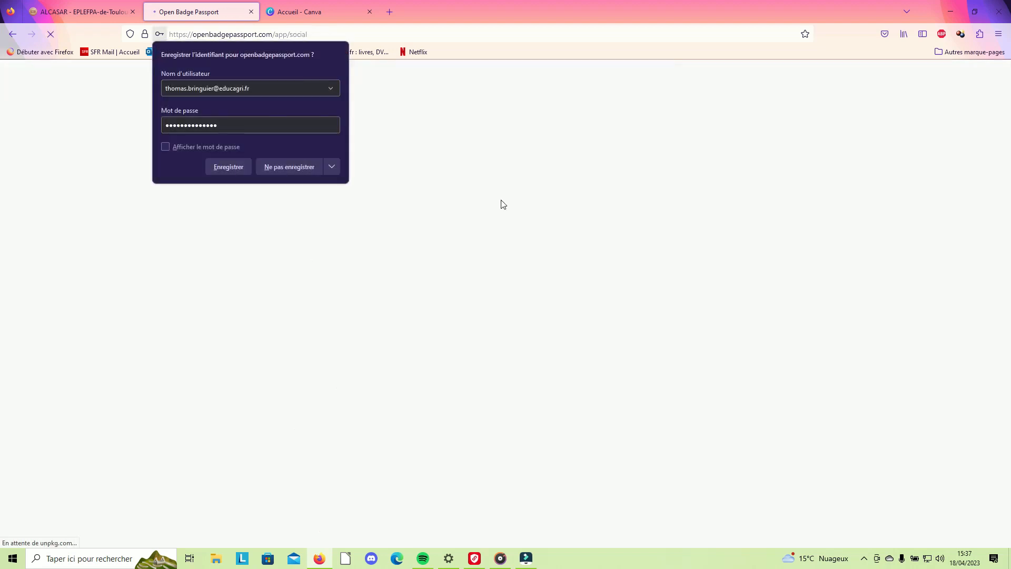
Decline Firefox's save-login prompt, go to PROFIL and choose Modifier le profil.
click(275, 166)
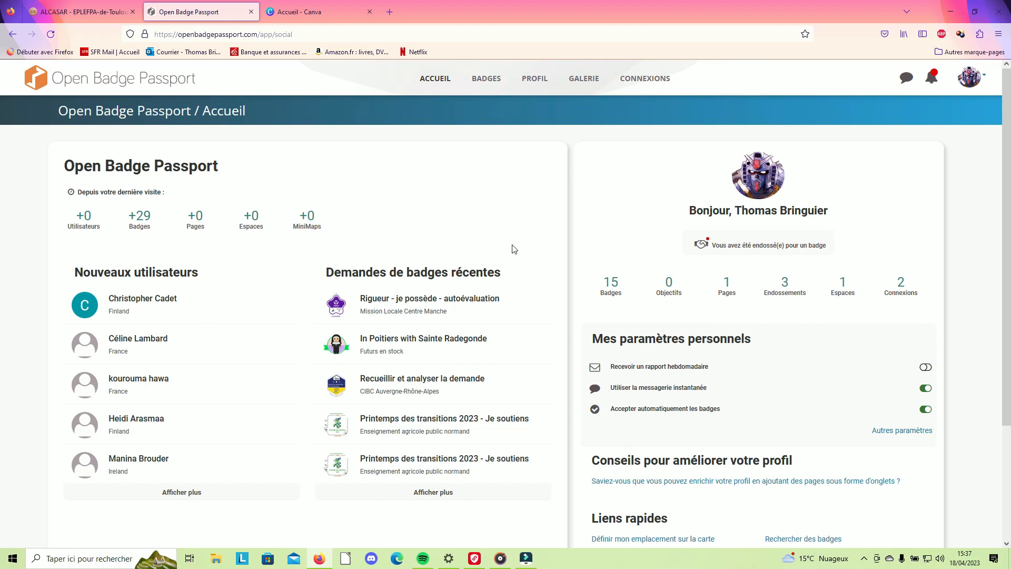
scroll(494, 255, down, 1)
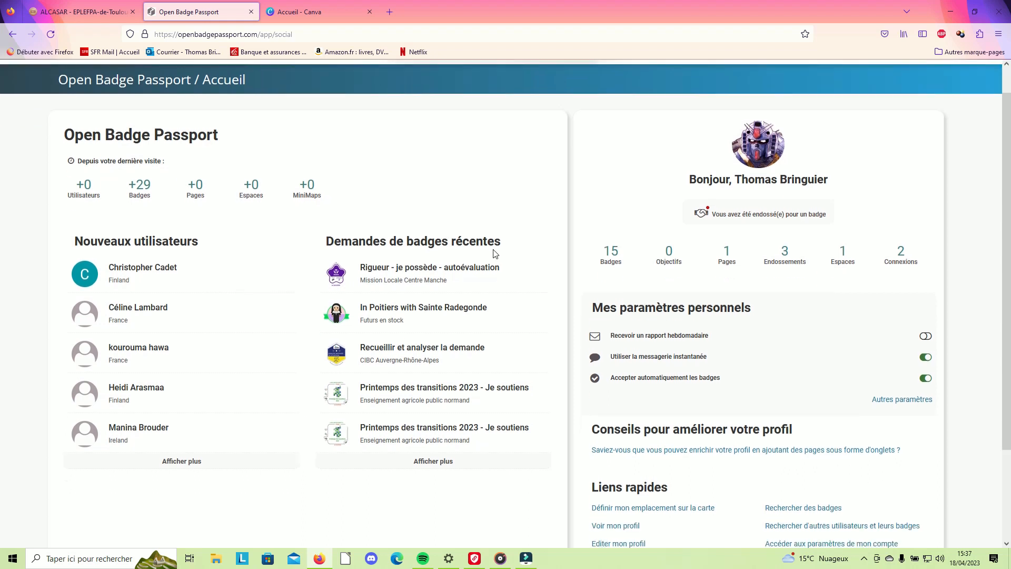
scroll(494, 255, up, 1)
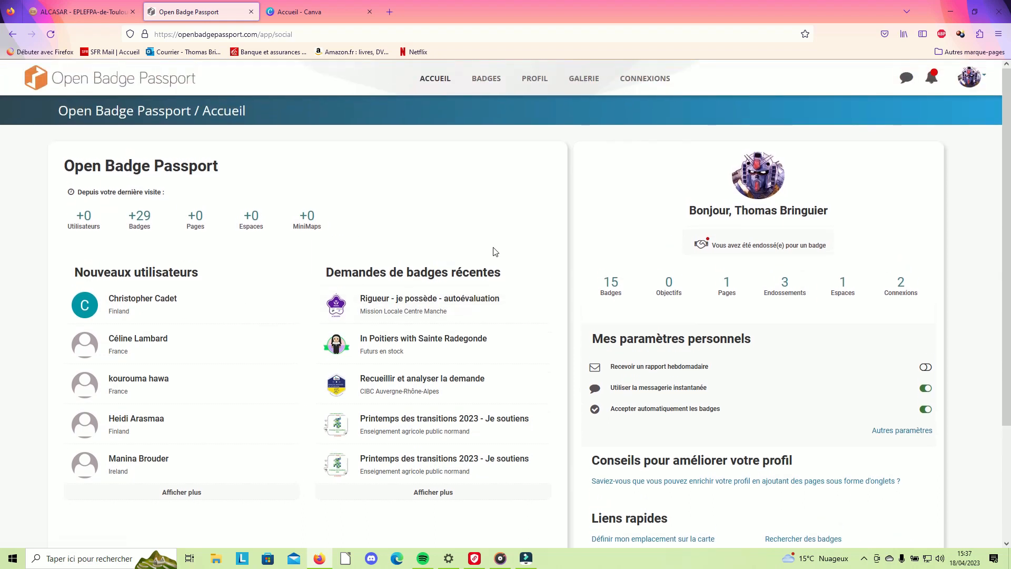
click(536, 81)
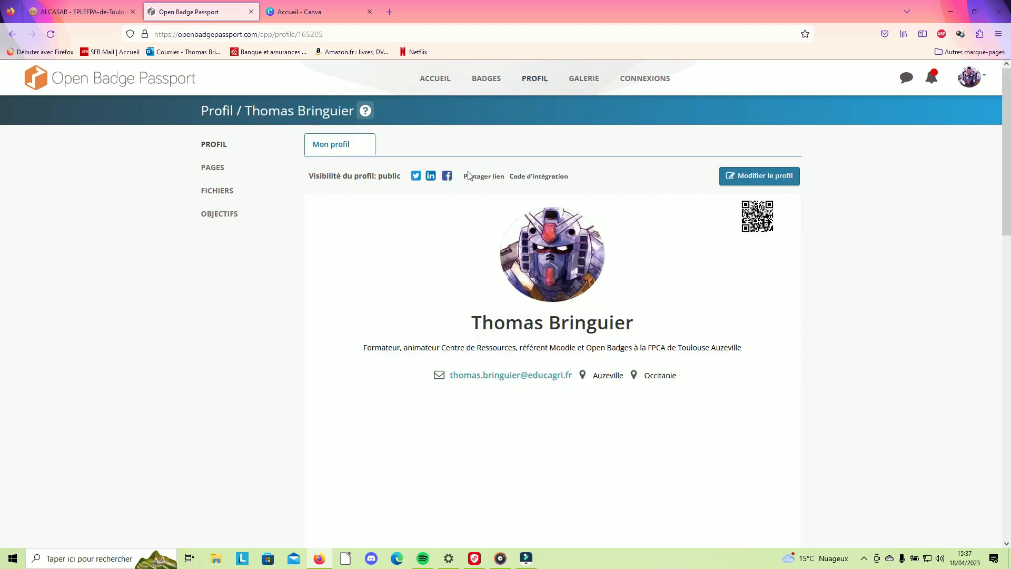
scroll(312, 229, down, 1)
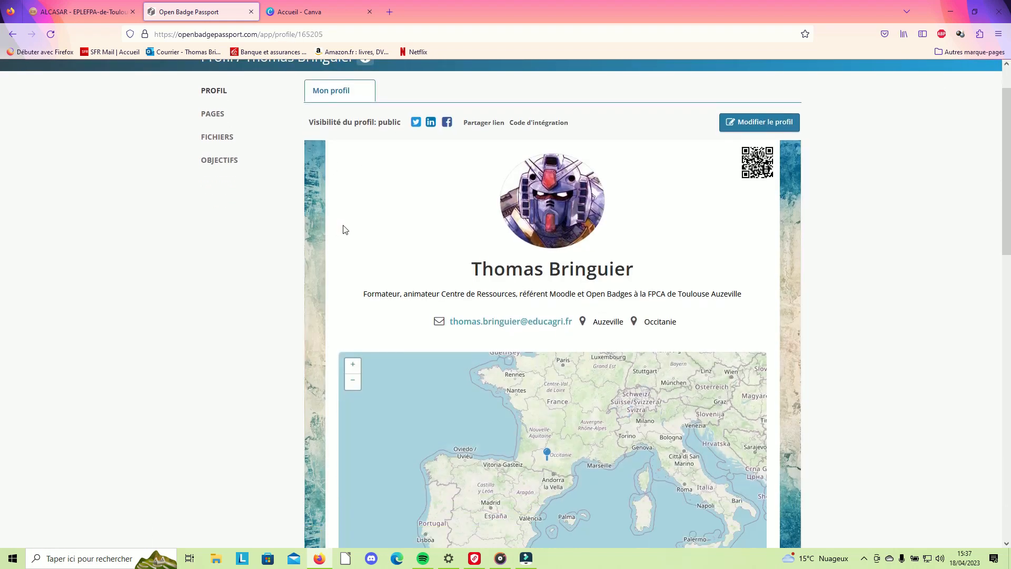
scroll(343, 228, up, 1)
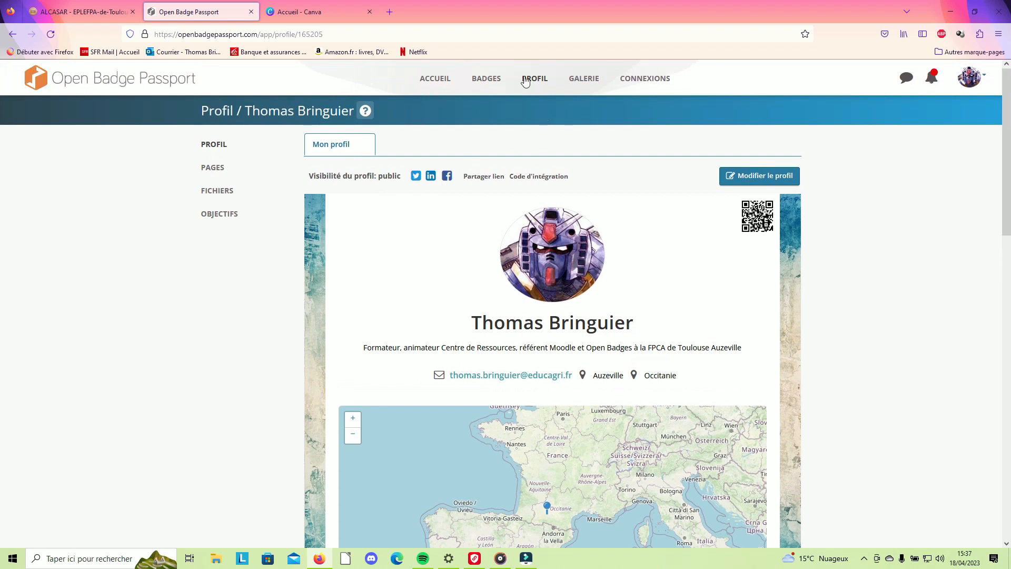
click(768, 177)
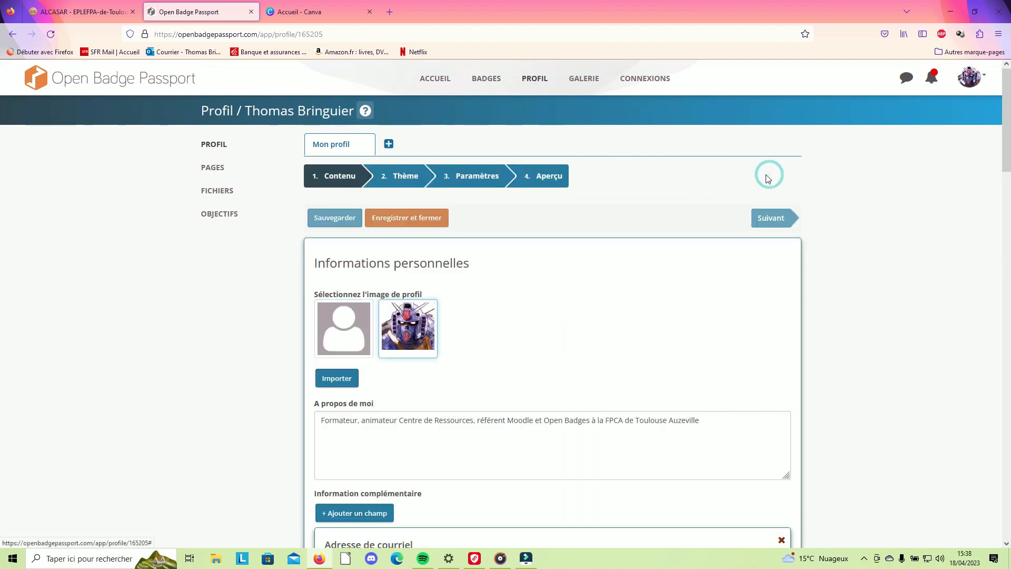
Review the profile's À propos text and its e-mail field.
scroll(527, 286, down, 2)
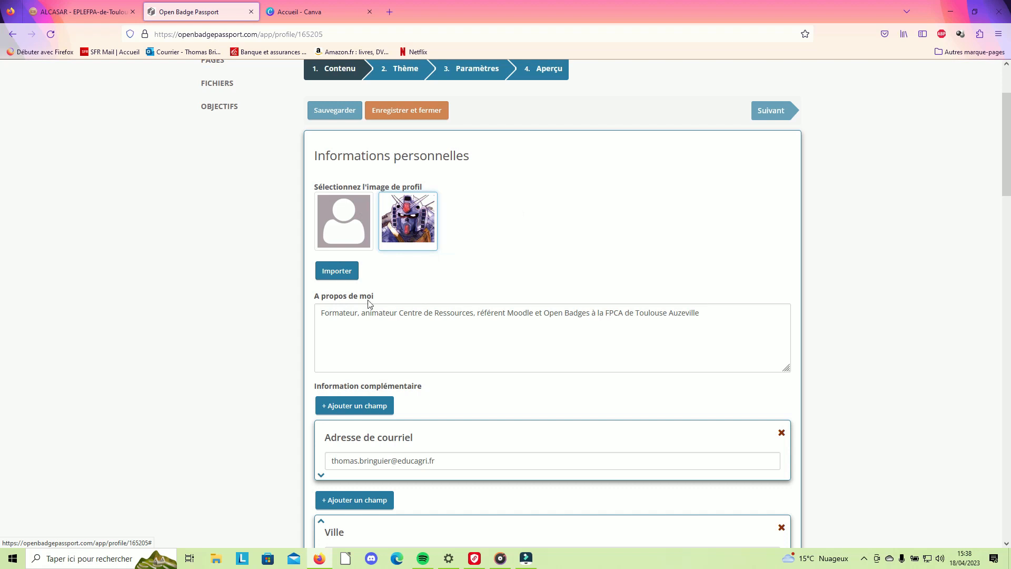
drag(383, 292, 310, 302)
click(354, 327)
click(726, 316)
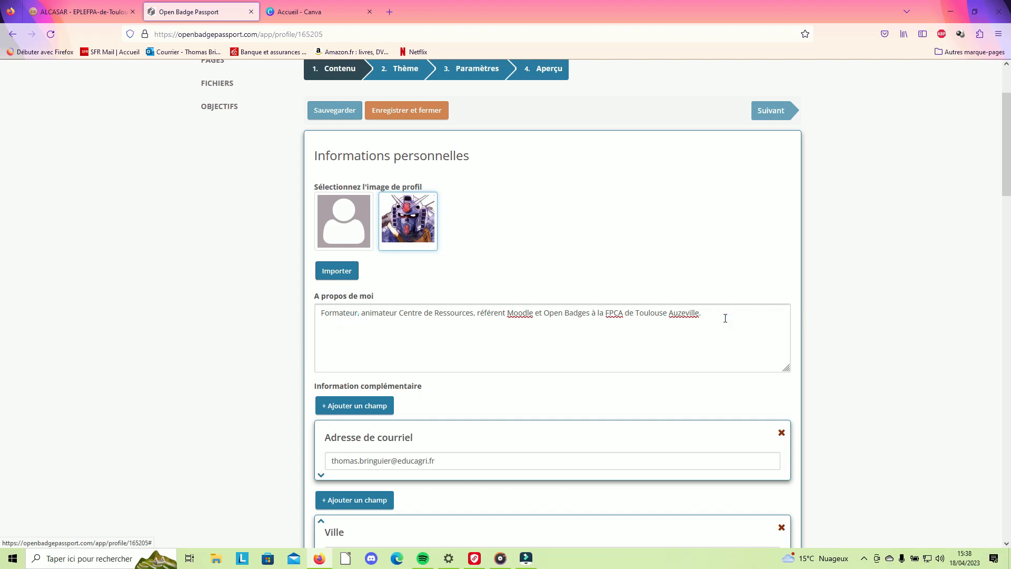
scroll(504, 351, down, 2)
triple_click(445, 354)
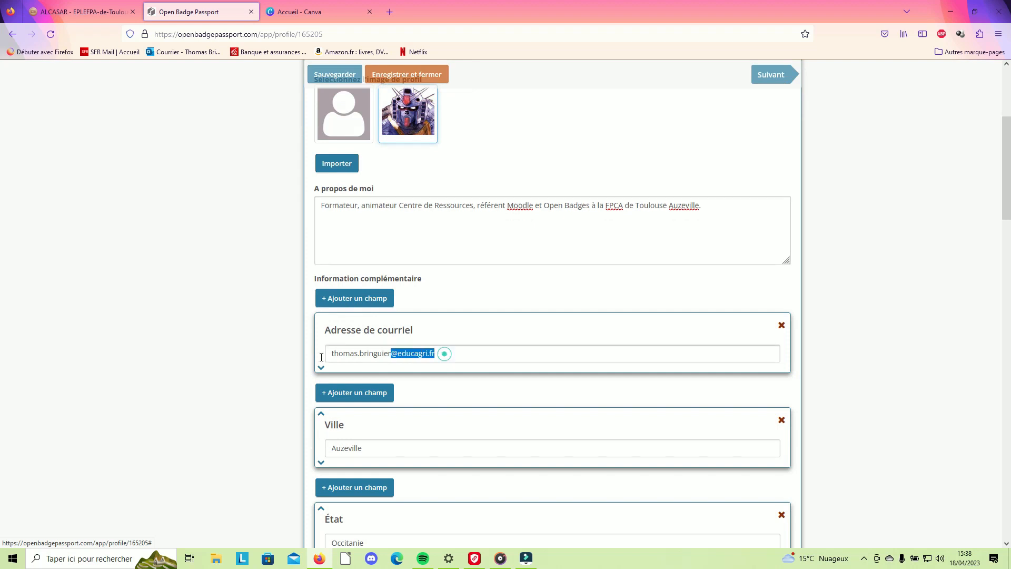
click(501, 333)
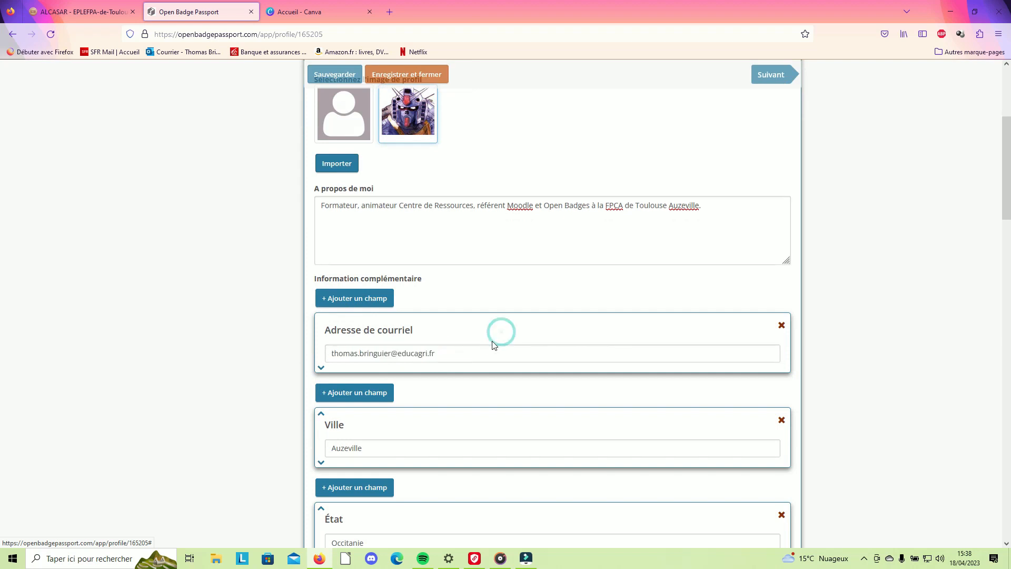
Pan and zoom the Localisation map toward Toulouse.
scroll(489, 419, down, 2)
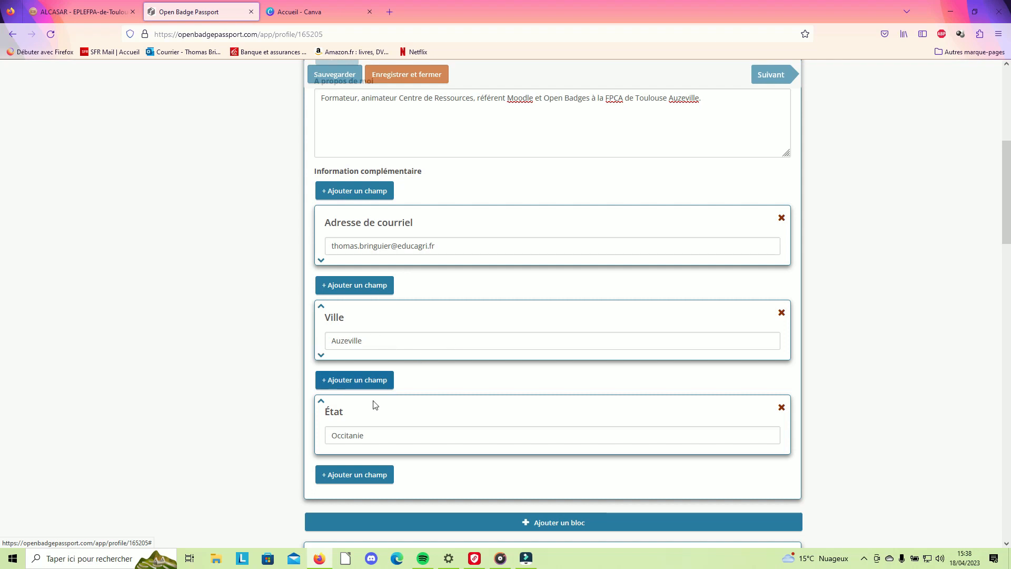
scroll(391, 414, down, 3)
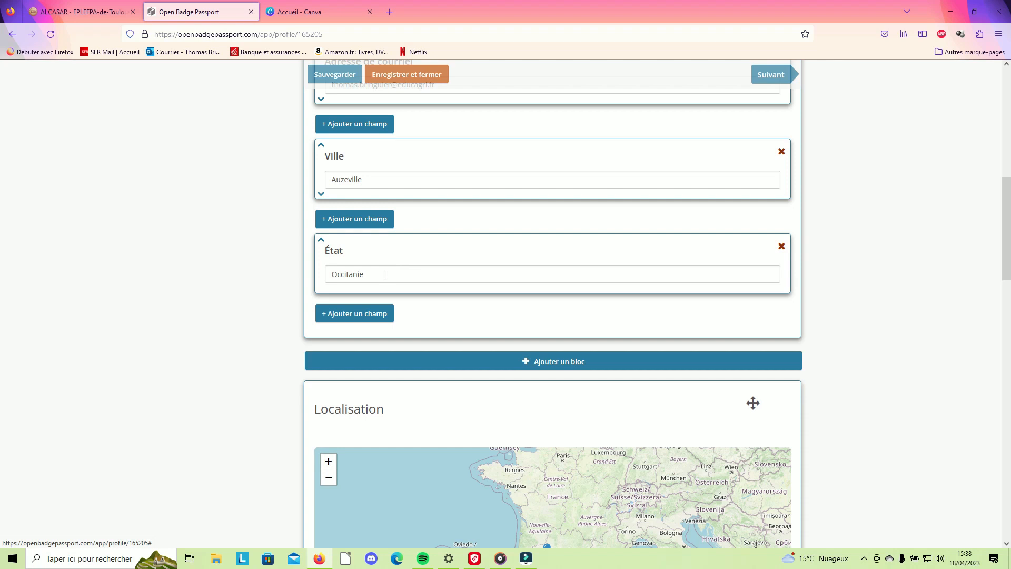
scroll(409, 298, down, 4)
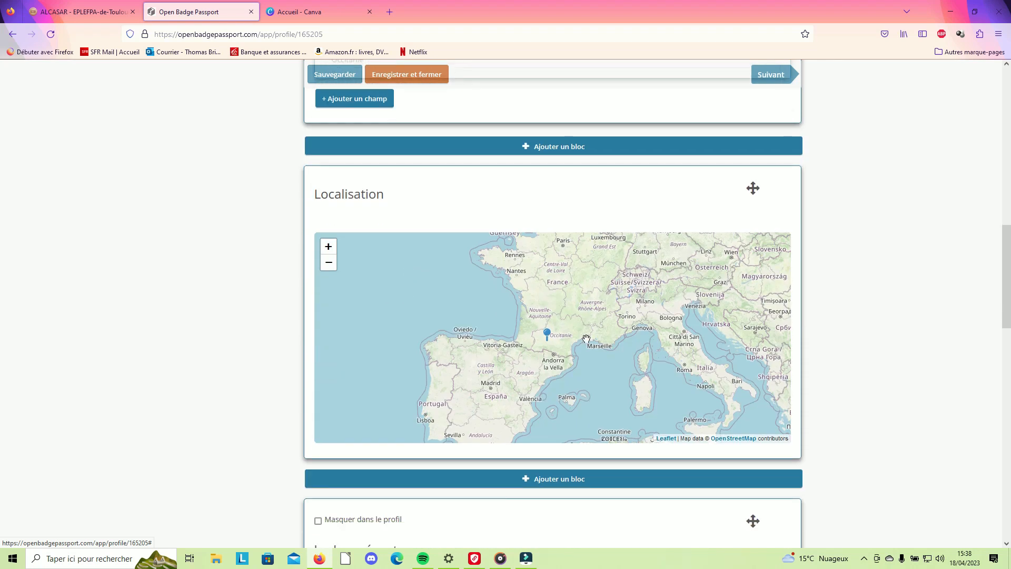
scroll(556, 322, up, 2)
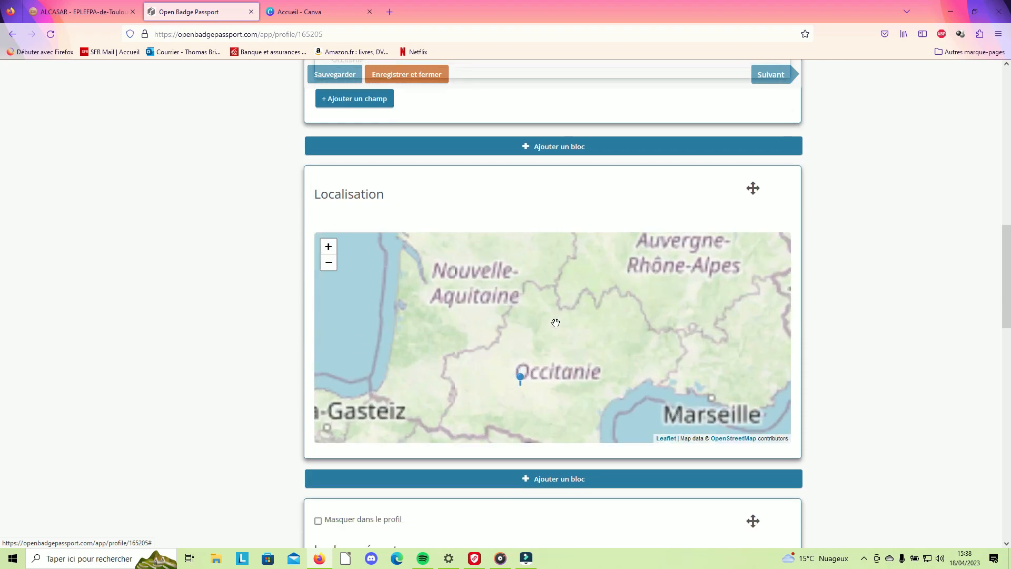
drag(558, 369, 600, 325)
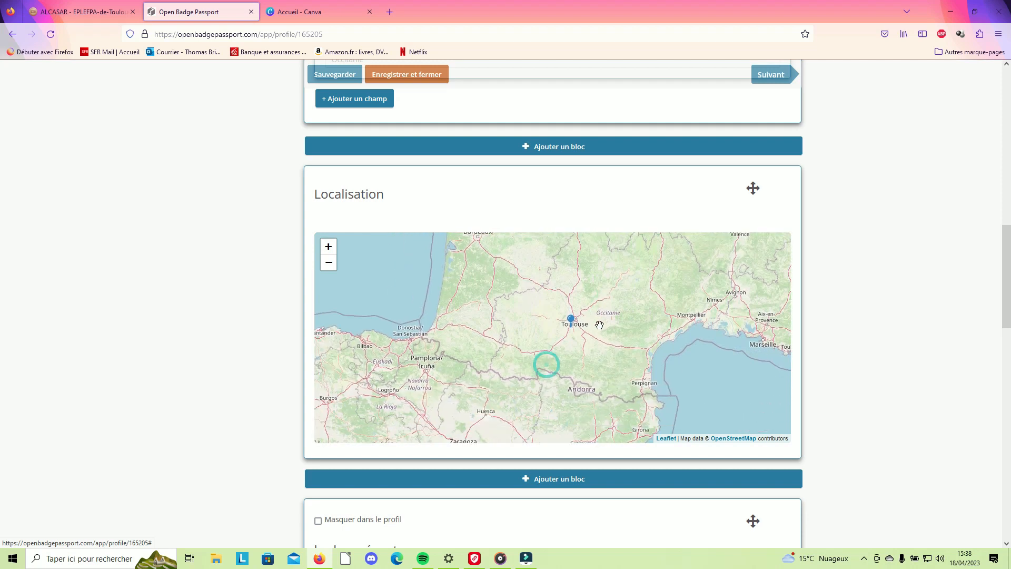
scroll(600, 325, up, 2)
drag(537, 328, 566, 317)
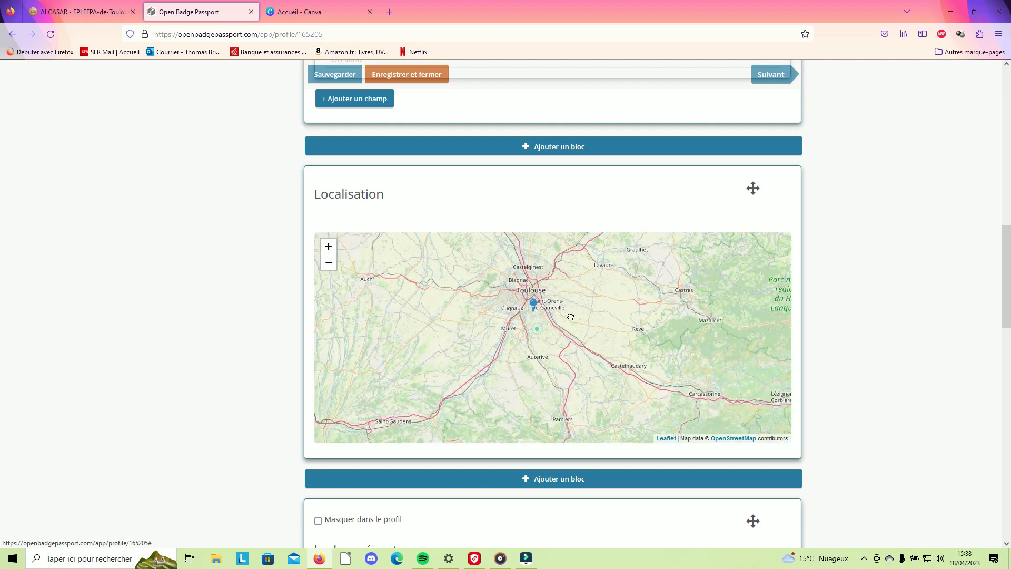
scroll(571, 315, up, 2)
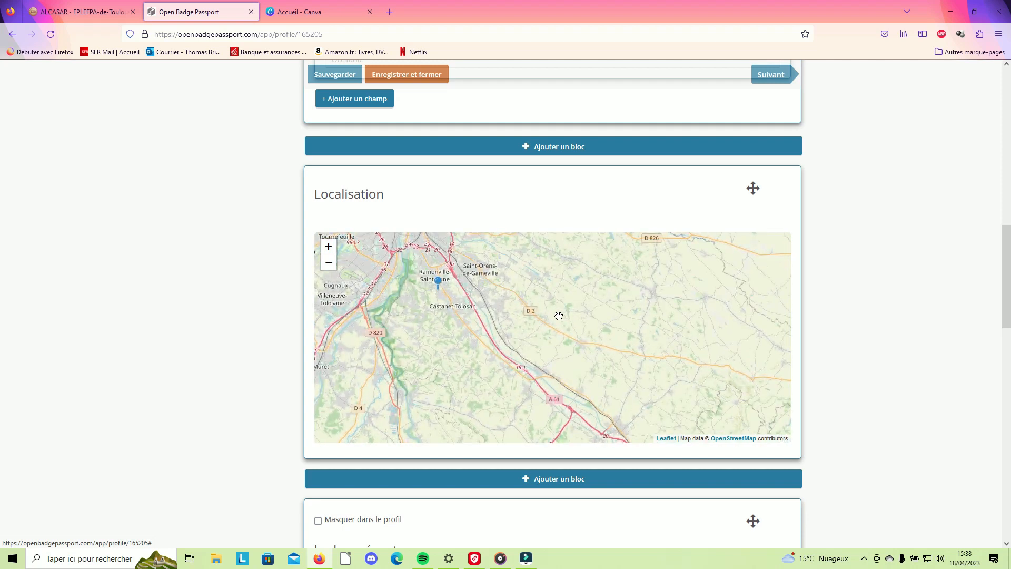
Delete the existing Vitrine de badges block from the profile.
scroll(514, 308, down, 2)
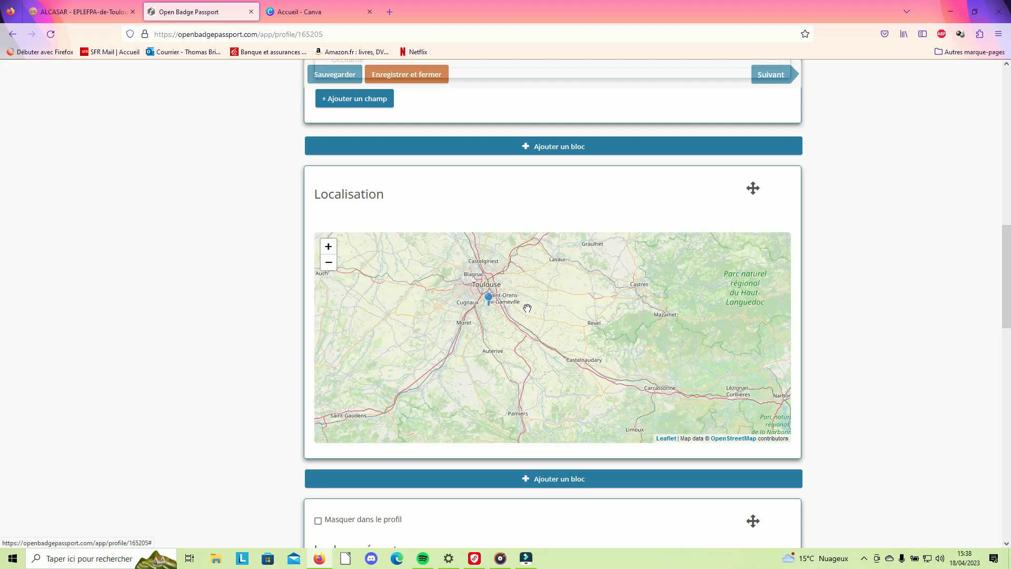
scroll(527, 307, down, 3)
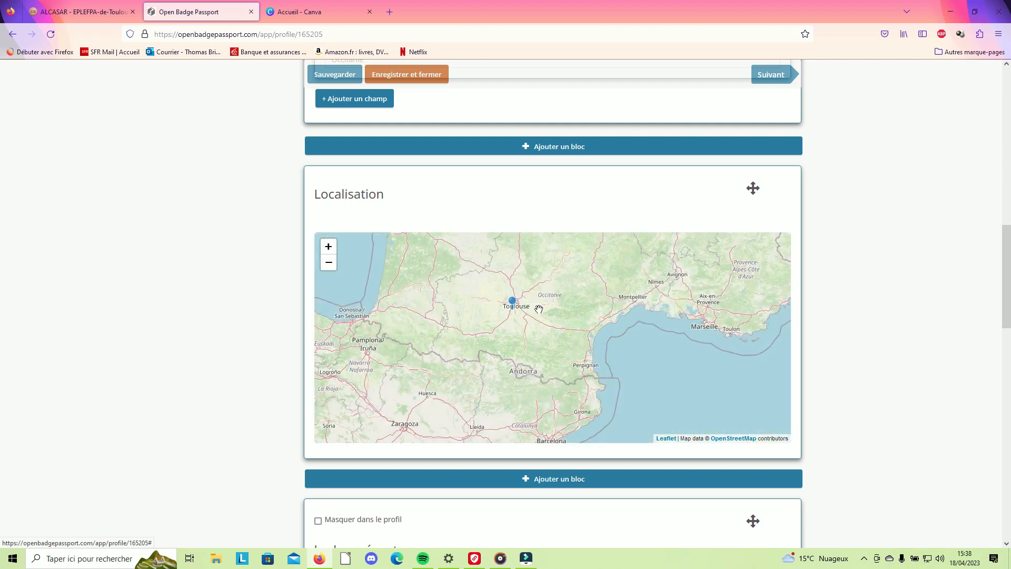
scroll(251, 313, down, 6)
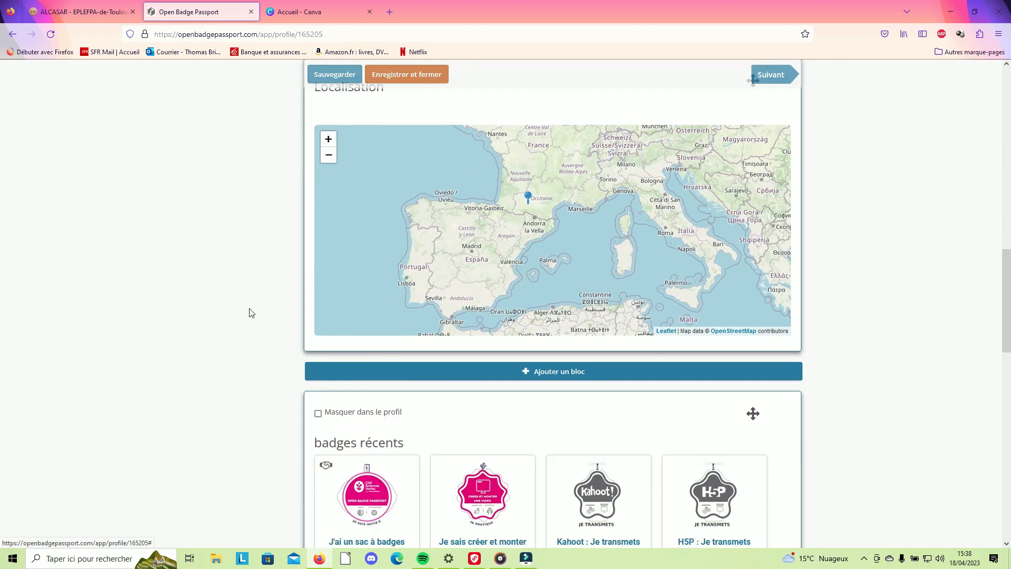
scroll(251, 313, down, 3)
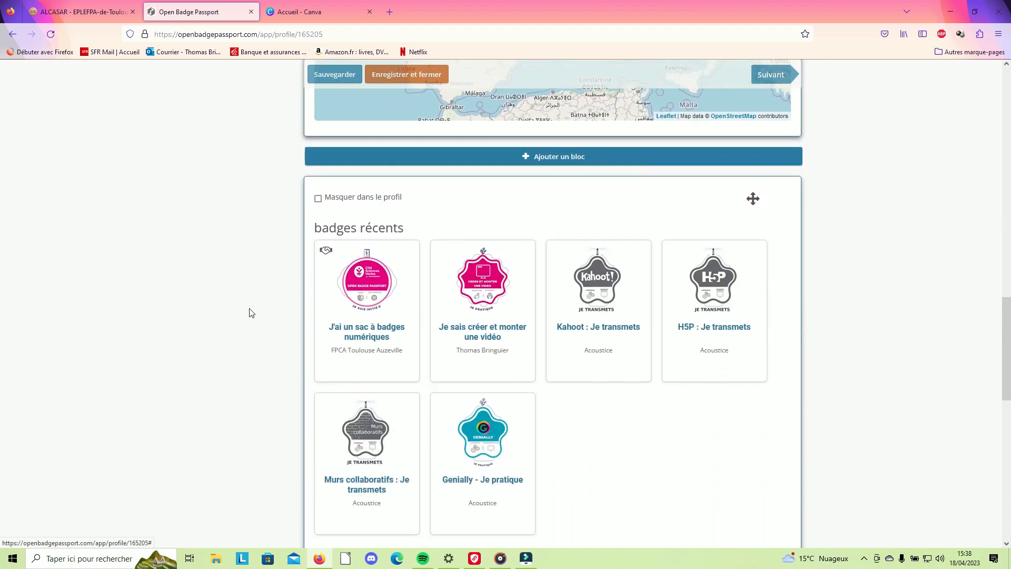
scroll(250, 313, up, 1)
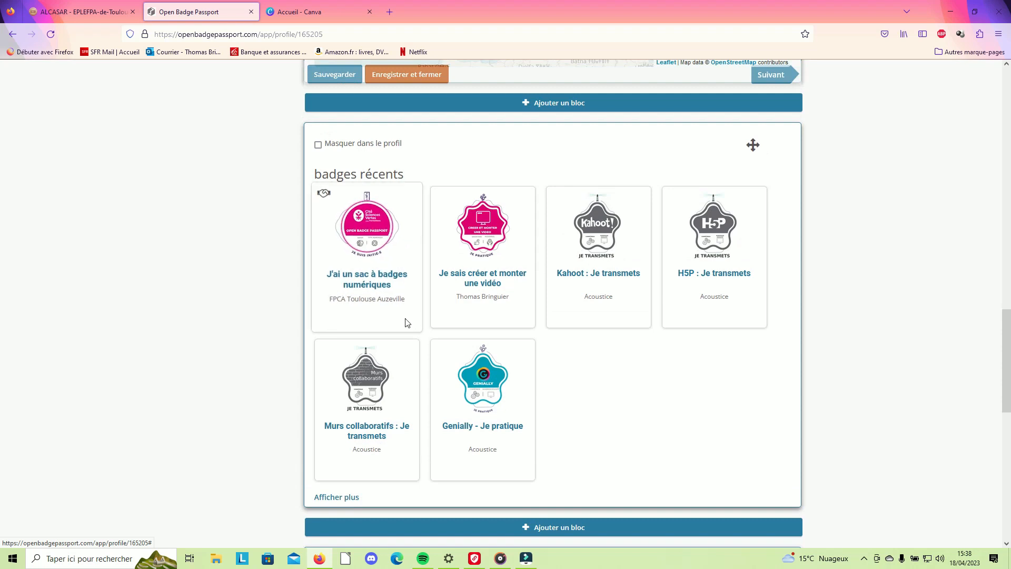
scroll(405, 324, down, 1)
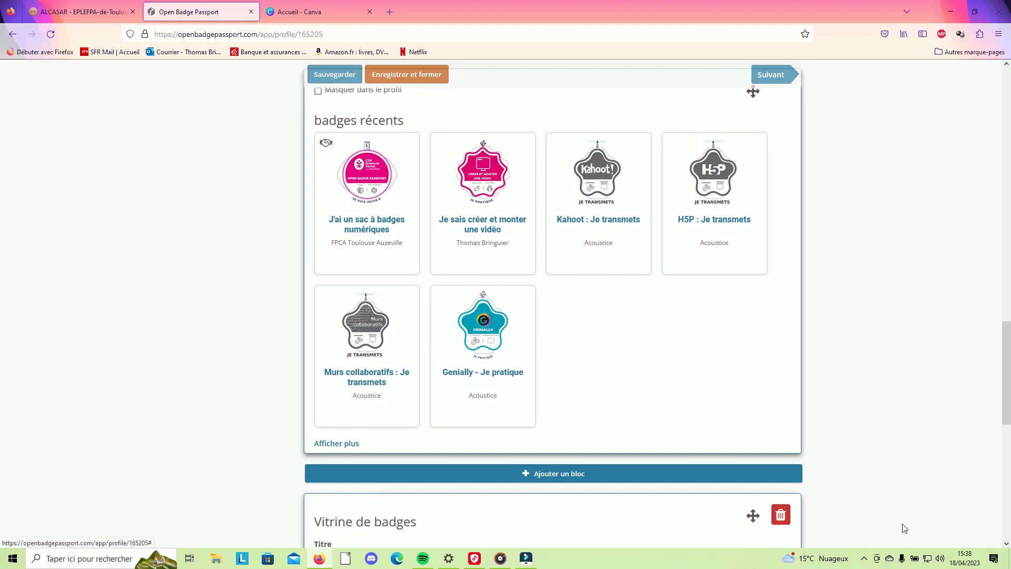
click(780, 515)
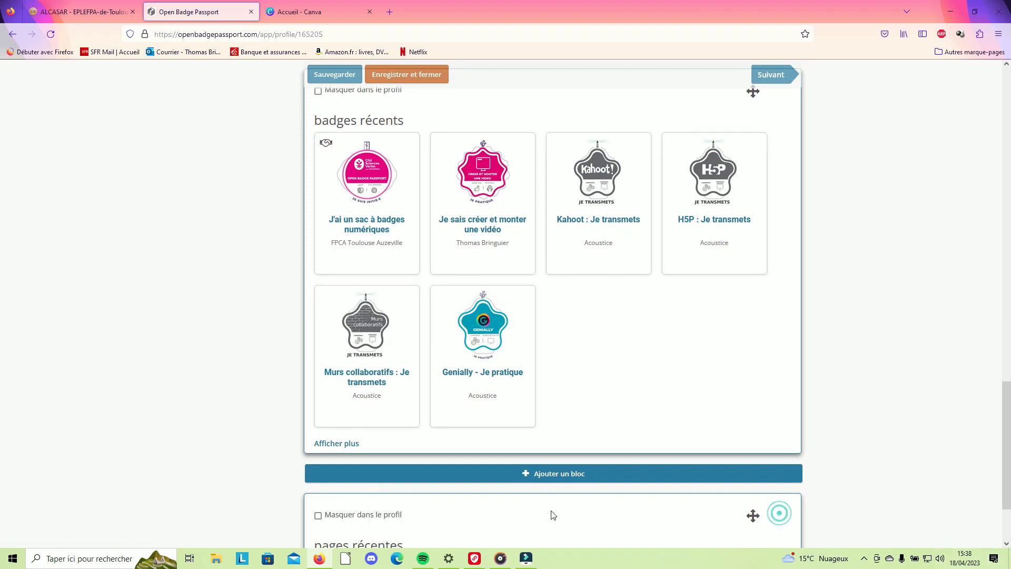
scroll(594, 505, down, 2)
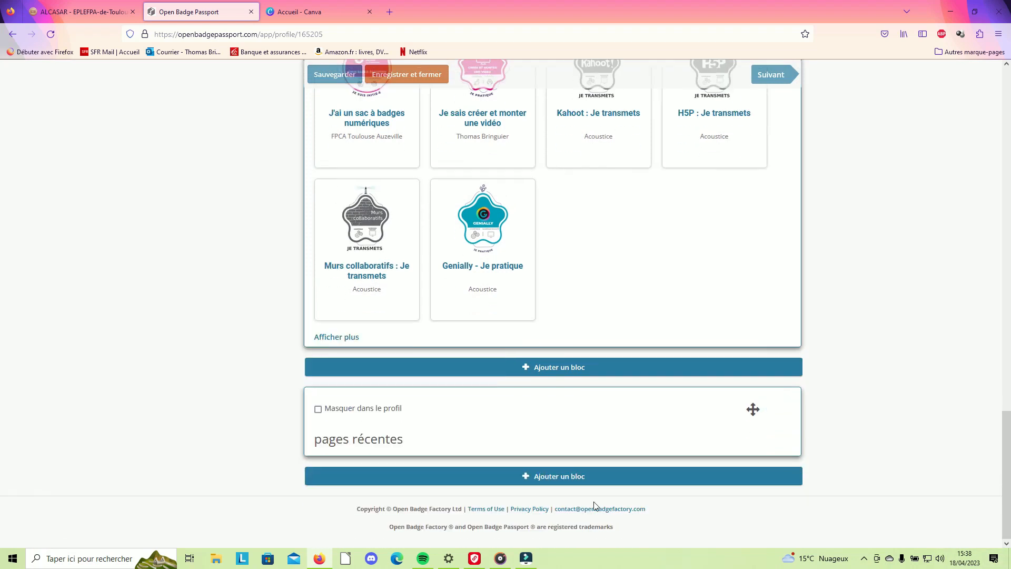
Add a Vitrine de badges block and title it 'Mes compétences personnelles'.
click(554, 371)
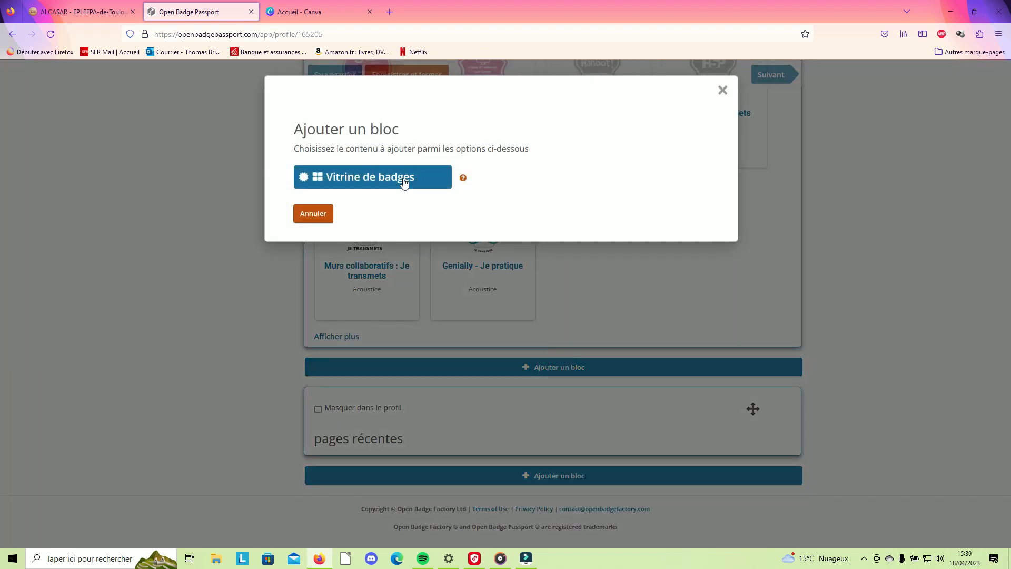
click(404, 183)
click(380, 454)
text(Mes compétences personnelles)
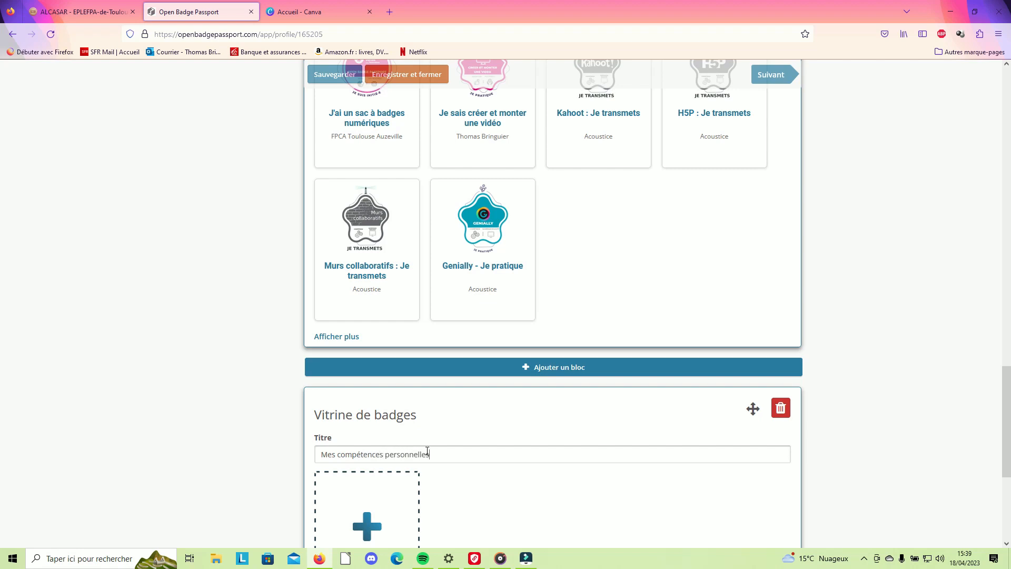
scroll(428, 451, down, 2)
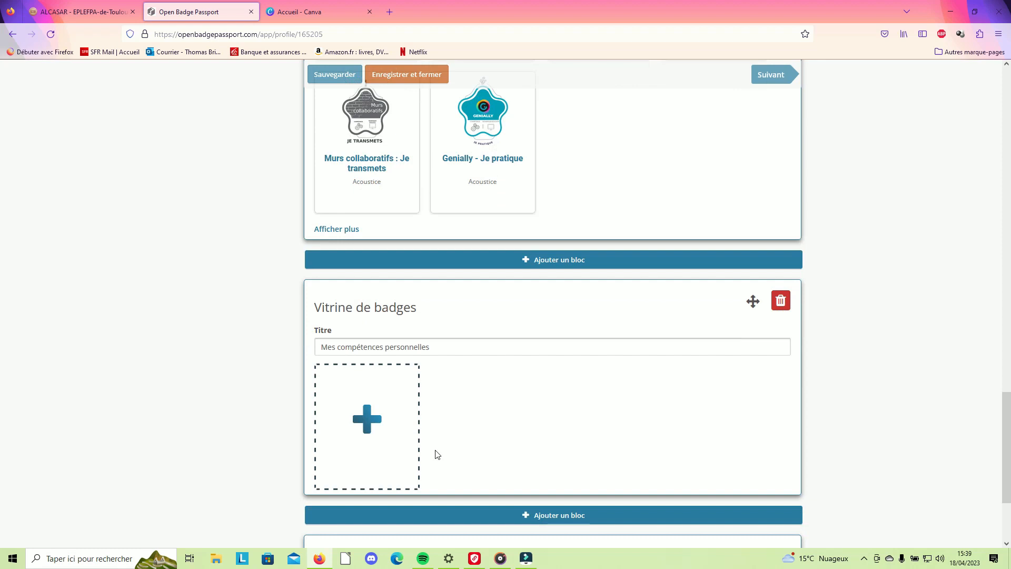
click(442, 343)
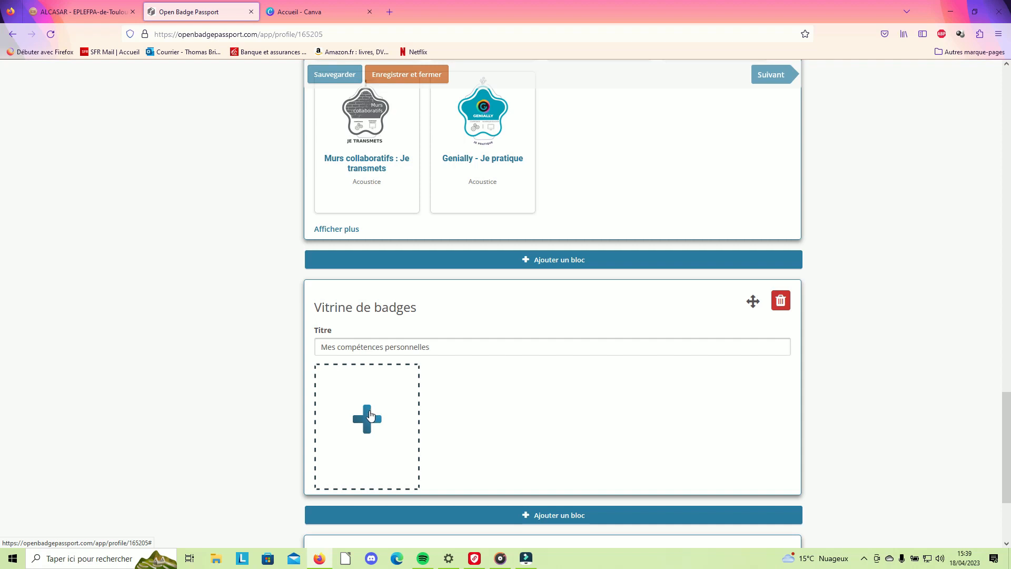
Put Je sais communiquer à l'oral, Je sais travailler en autonomie and Je sais produire un travail de qualité in the showcase.
click(366, 419)
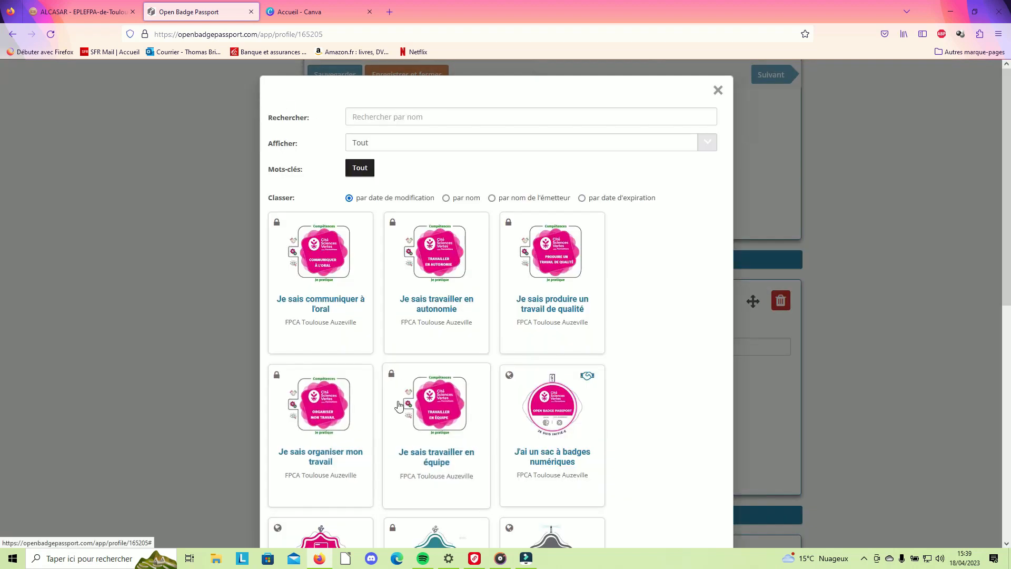
click(325, 265)
click(463, 395)
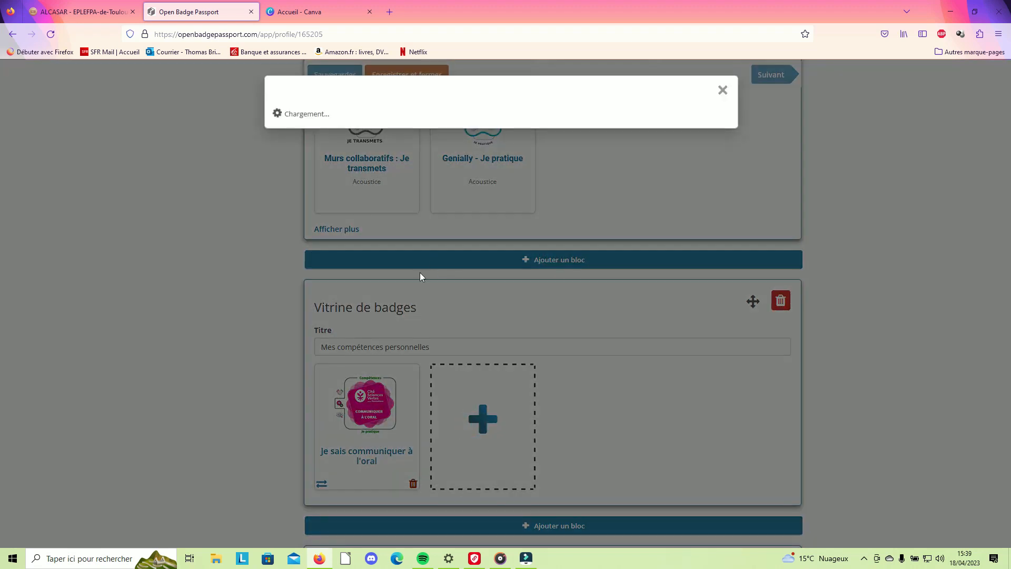
click(438, 259)
click(578, 414)
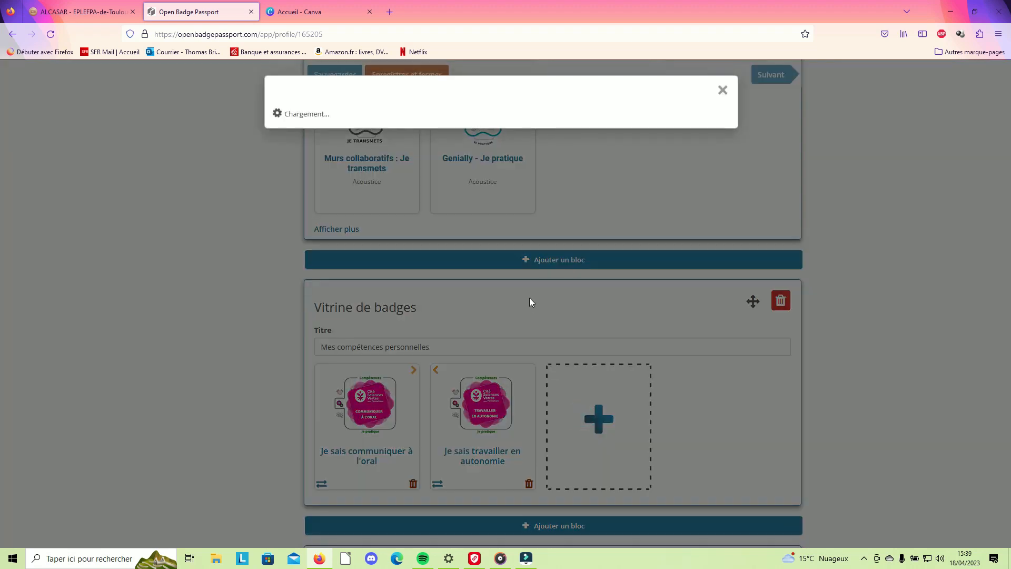
click(541, 266)
click(699, 411)
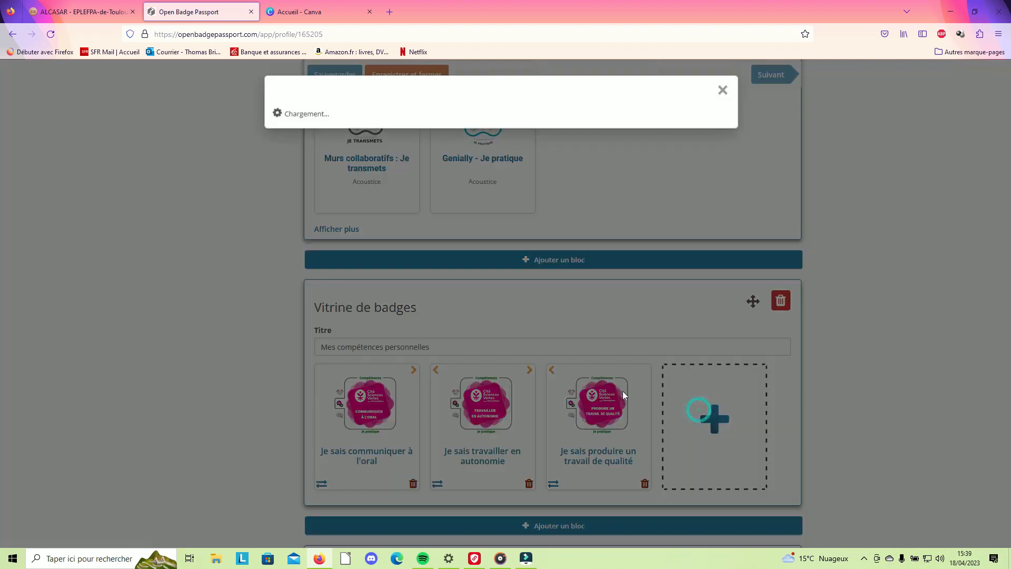
scroll(255, 445, up, 20)
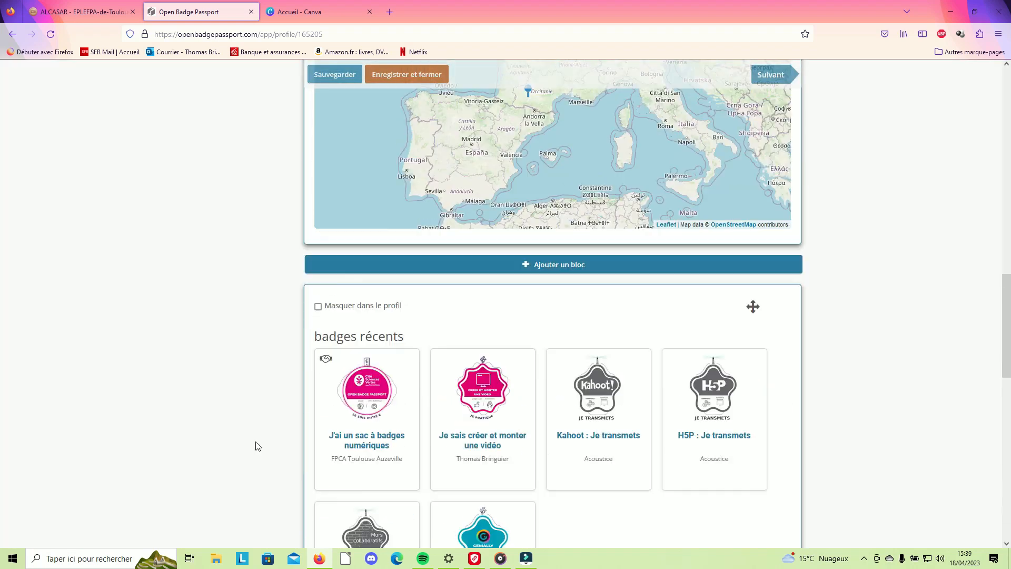
Move to the Thème step and look over the background themes and live preview.
click(400, 177)
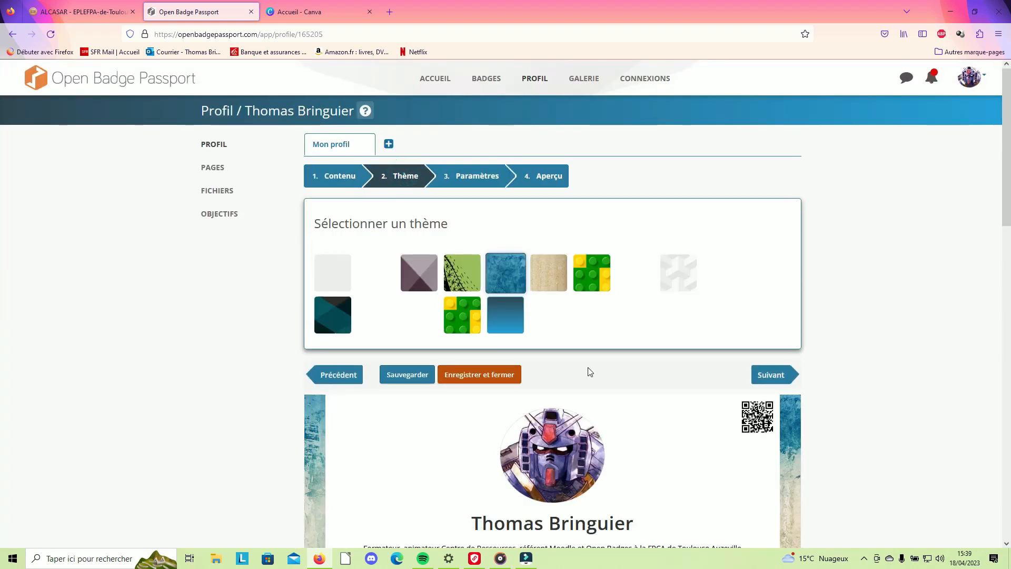
scroll(587, 370, down, 2)
scroll(620, 371, down, 2)
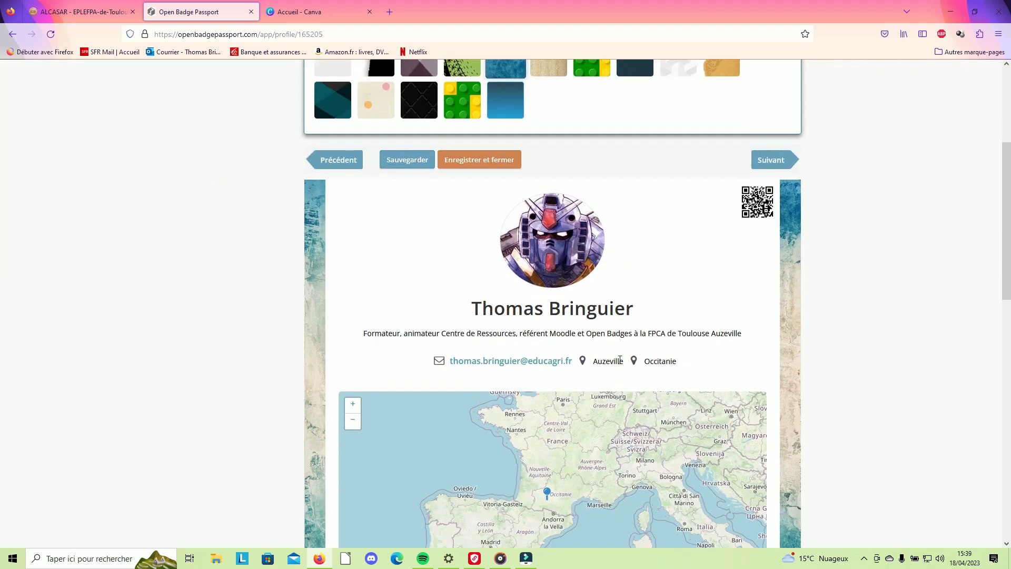
scroll(620, 359, up, 4)
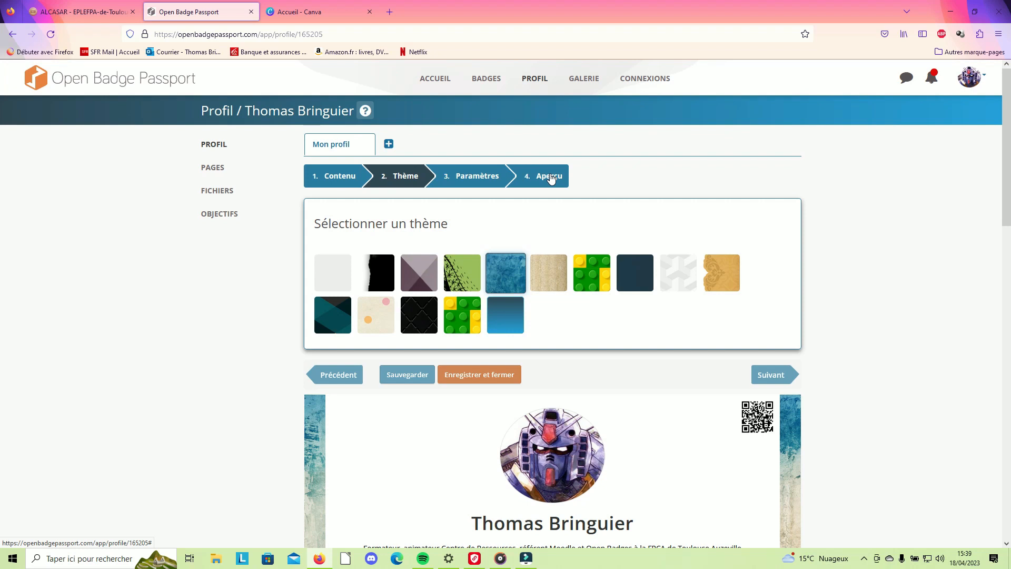
click(550, 179)
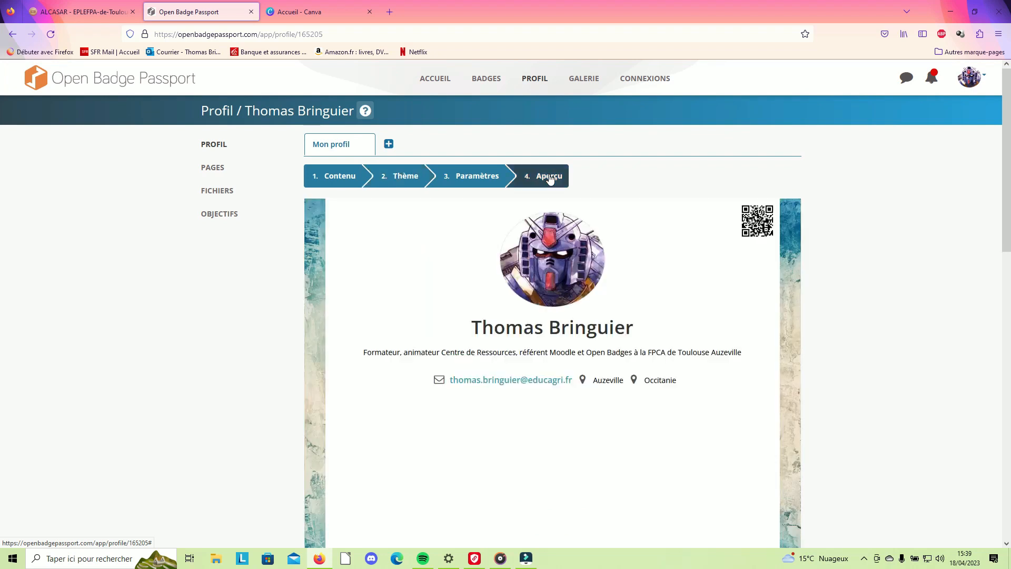
scroll(606, 371, down, 1)
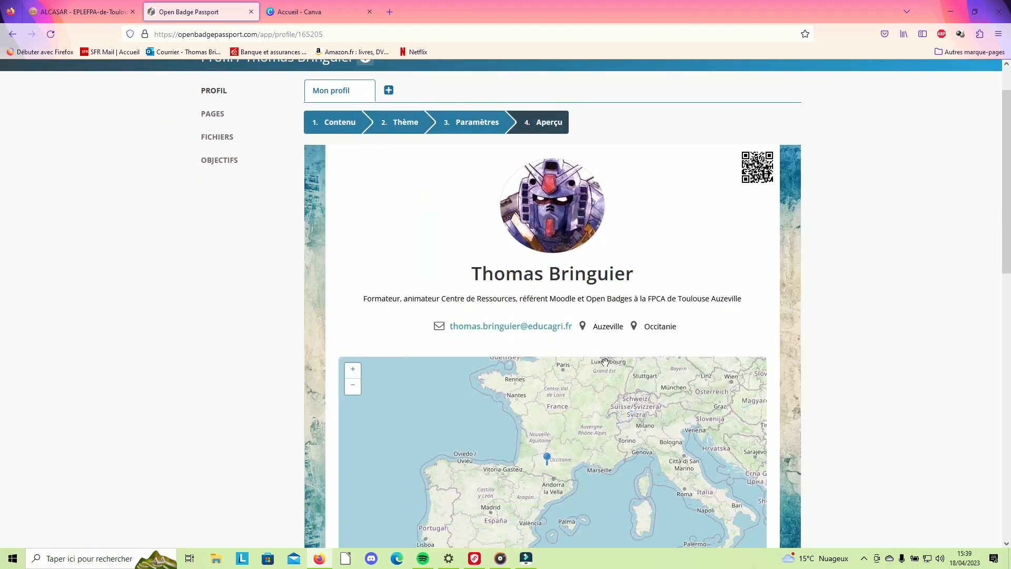
scroll(605, 362, down, 2)
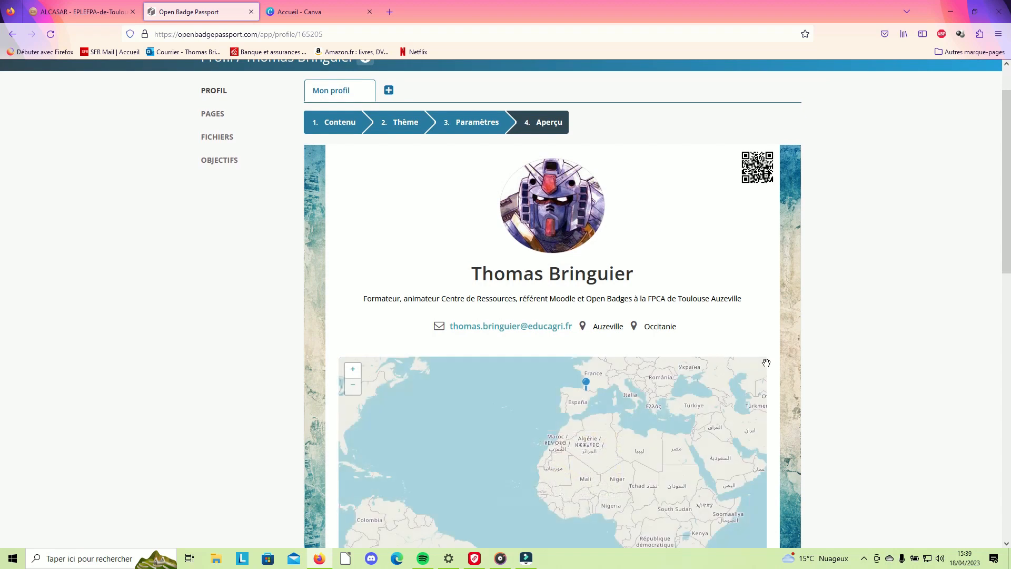
scroll(789, 361, down, 4)
scroll(788, 362, up, 1)
scroll(787, 360, up, 4)
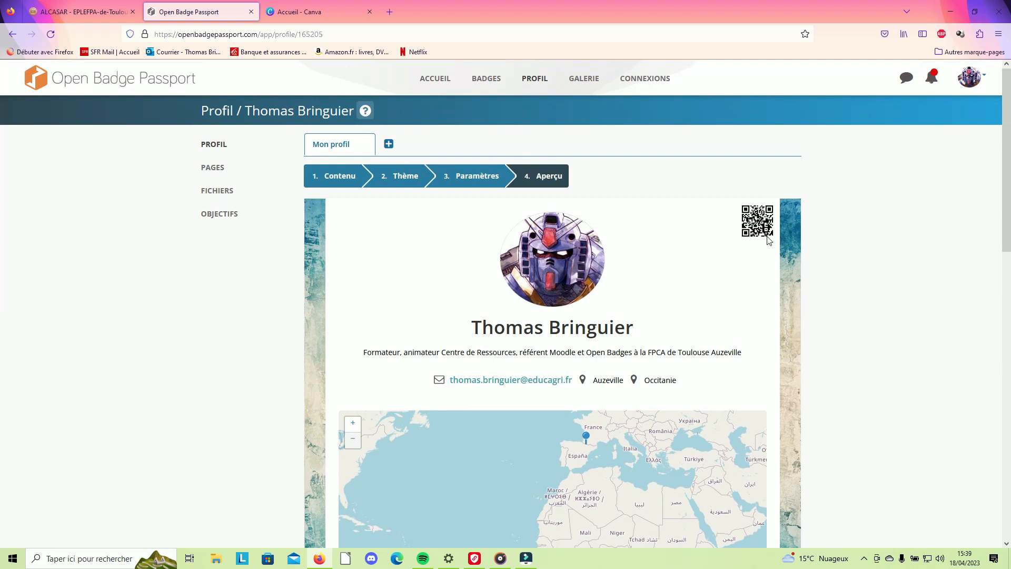
click(727, 214)
scroll(728, 302, down, 2)
scroll(729, 301, down, 1)
scroll(585, 322, up, 1)
double_click(587, 320)
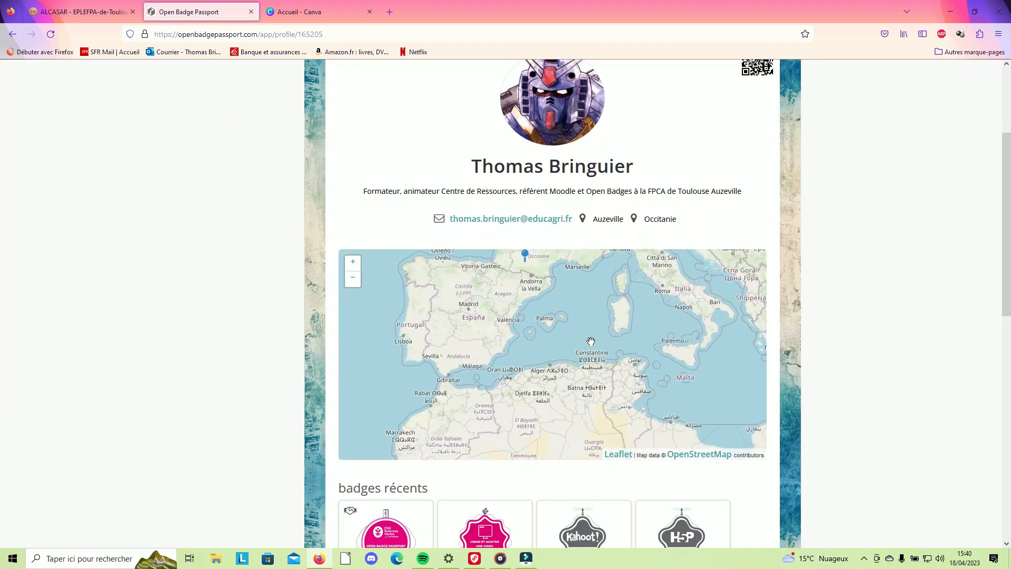
double_click(586, 294)
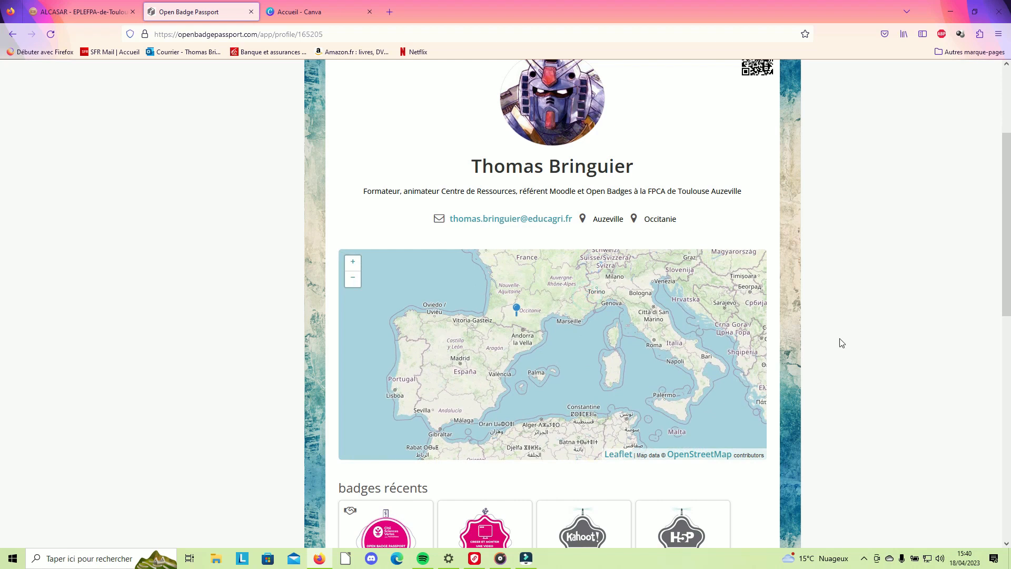
scroll(841, 343, down, 8)
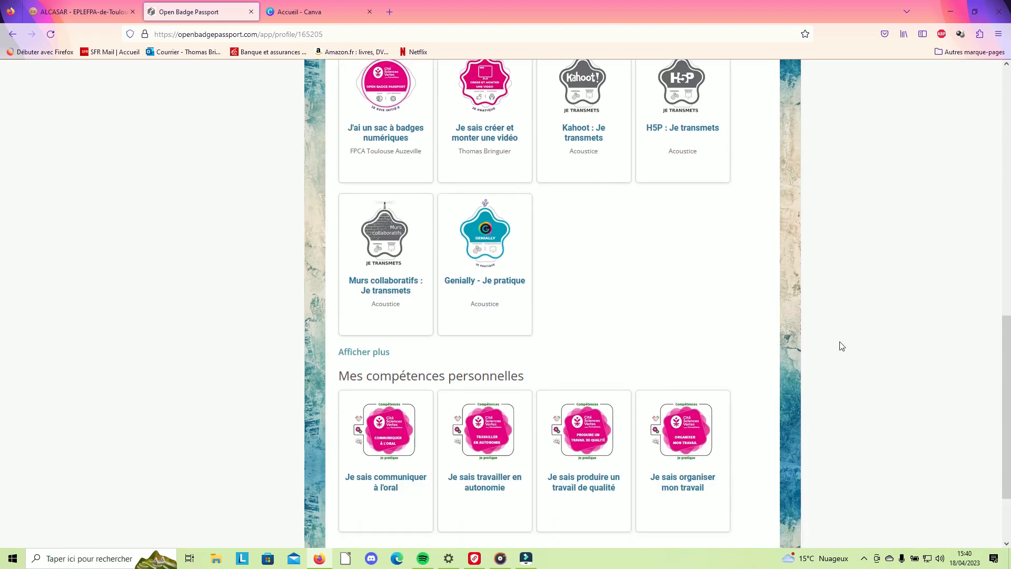
scroll(842, 346, down, 2)
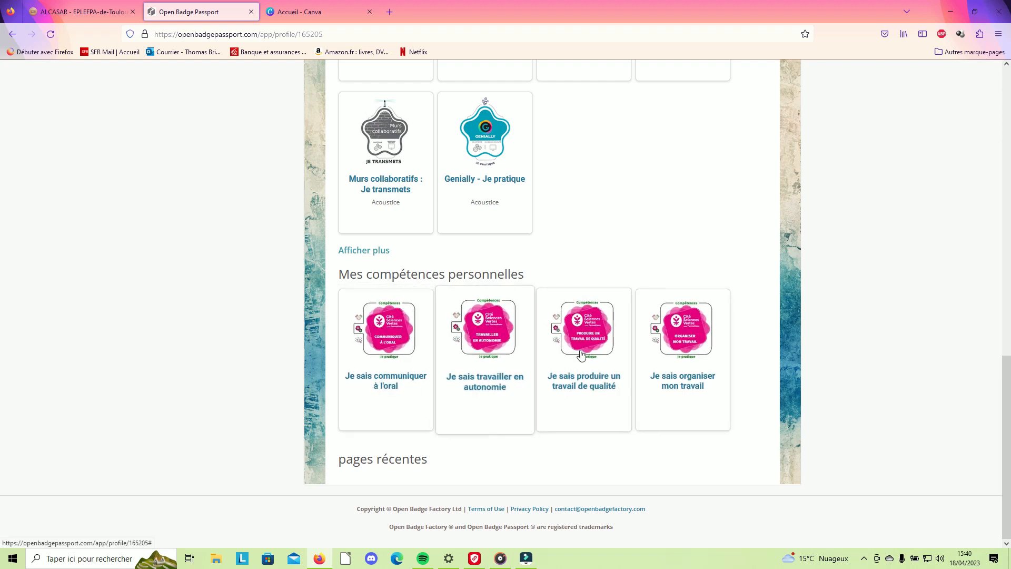
scroll(499, 346, up, 2)
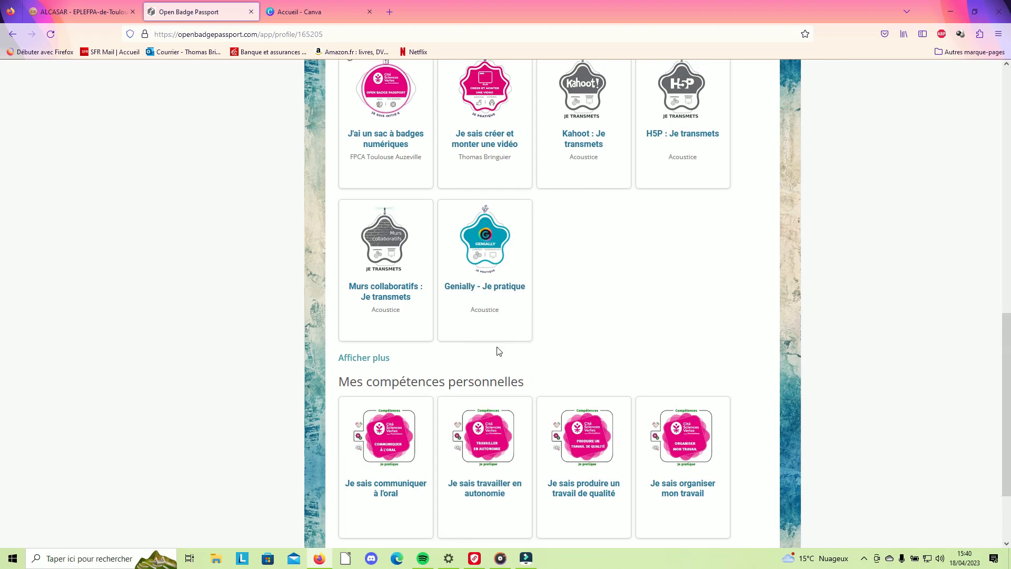
scroll(536, 402, down, 1)
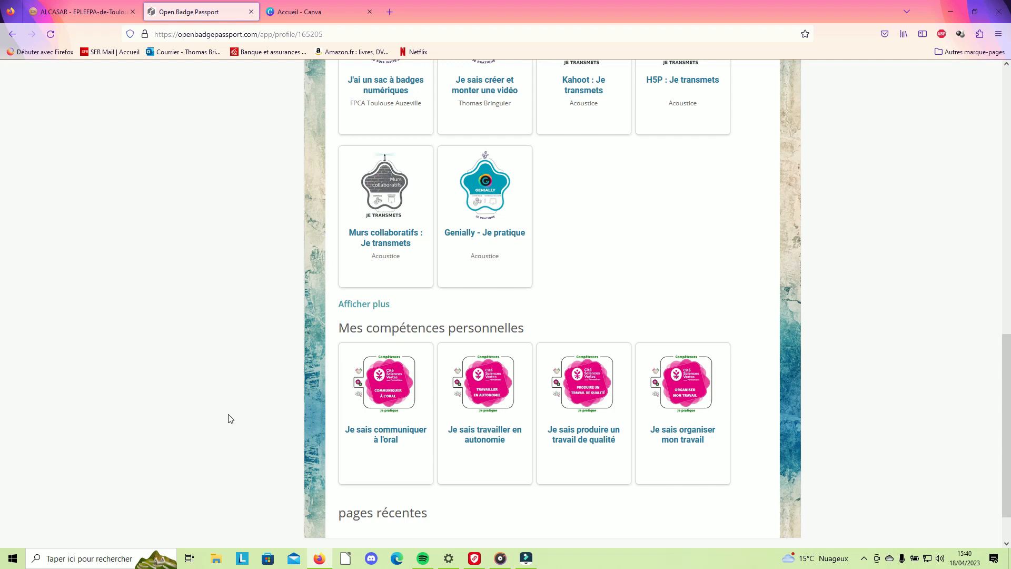
scroll(228, 419, up, 12)
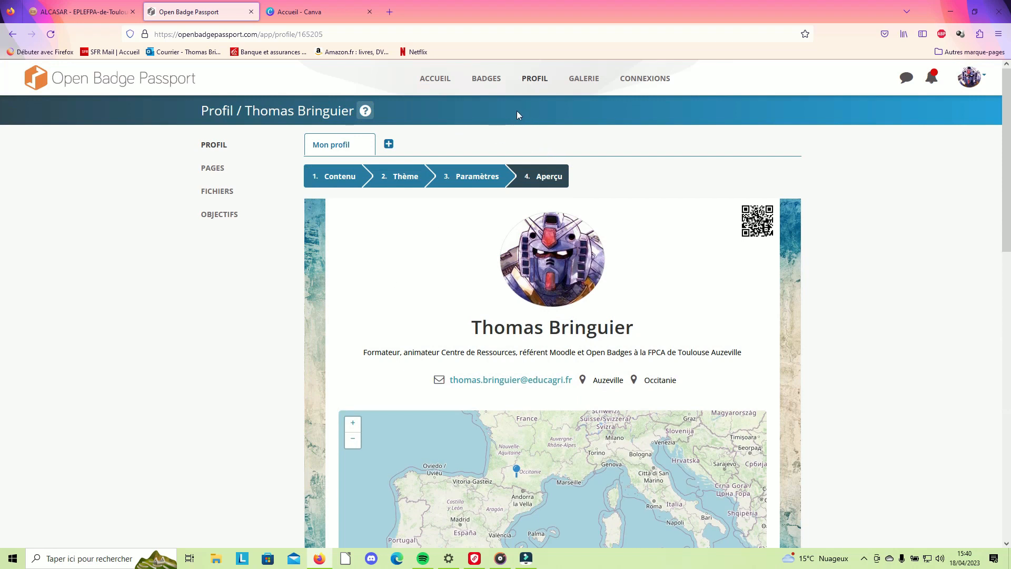
Return to Contenu and save the profile with Enregistrer et fermer.
click(341, 175)
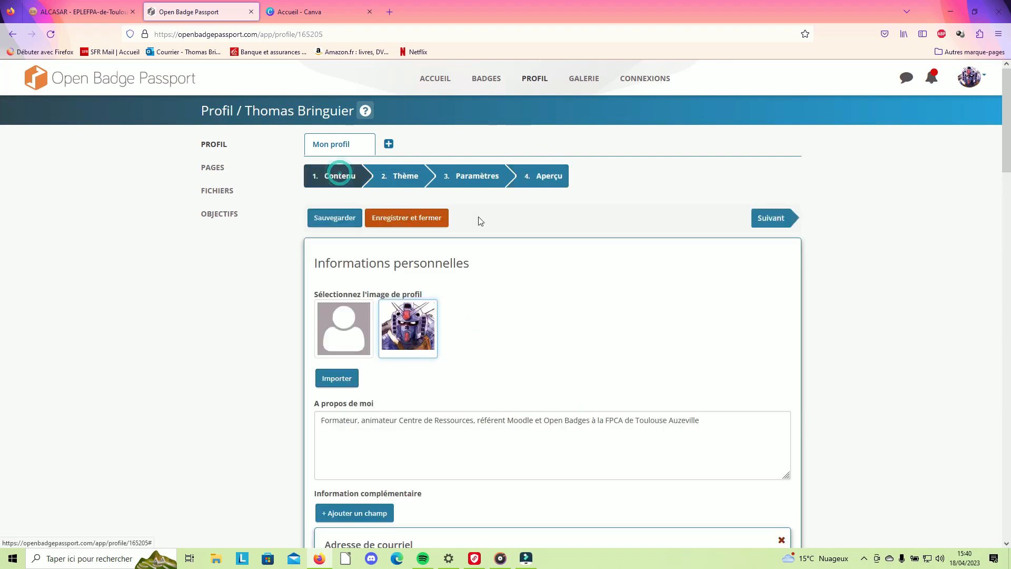
click(415, 219)
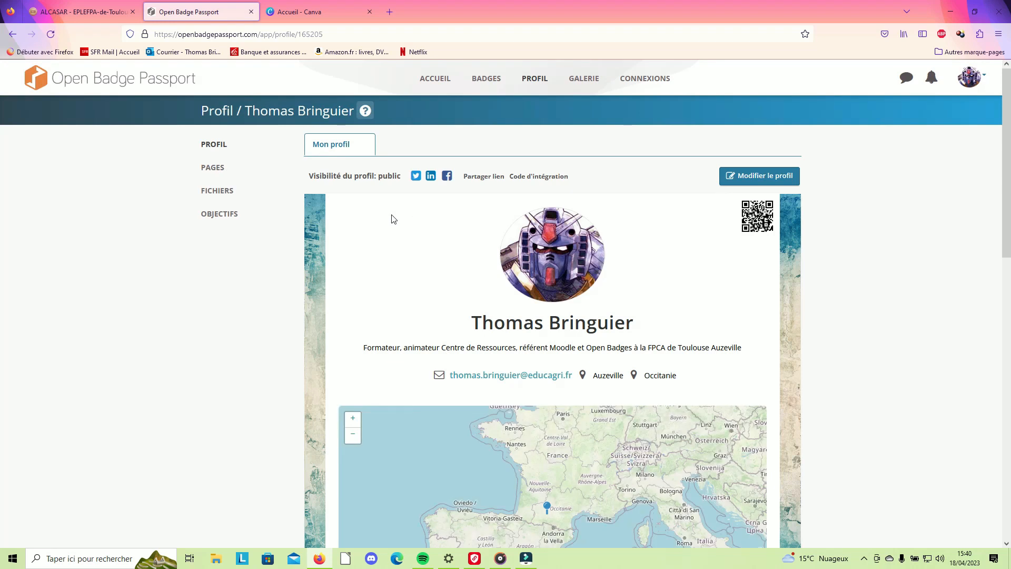
Open the ACCUEIL dashboard and scroll down to the Liens rapides quick links.
click(437, 81)
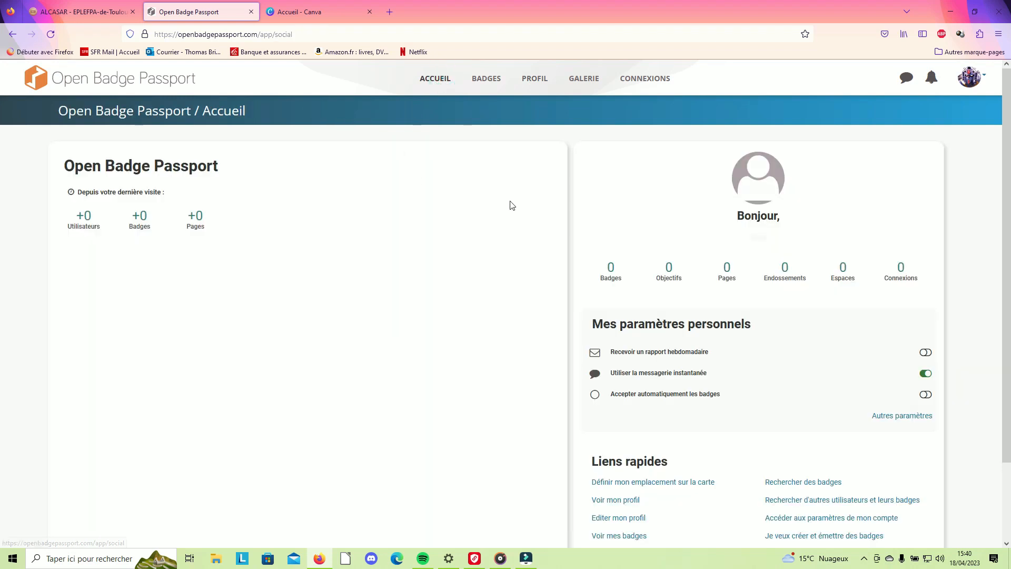
scroll(688, 257, down, 3)
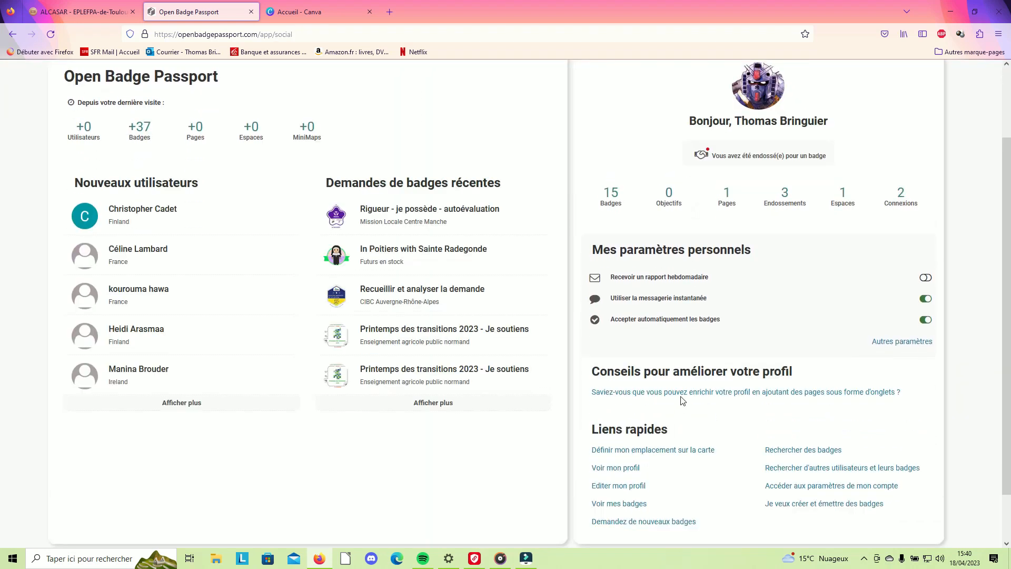
scroll(680, 401, down, 2)
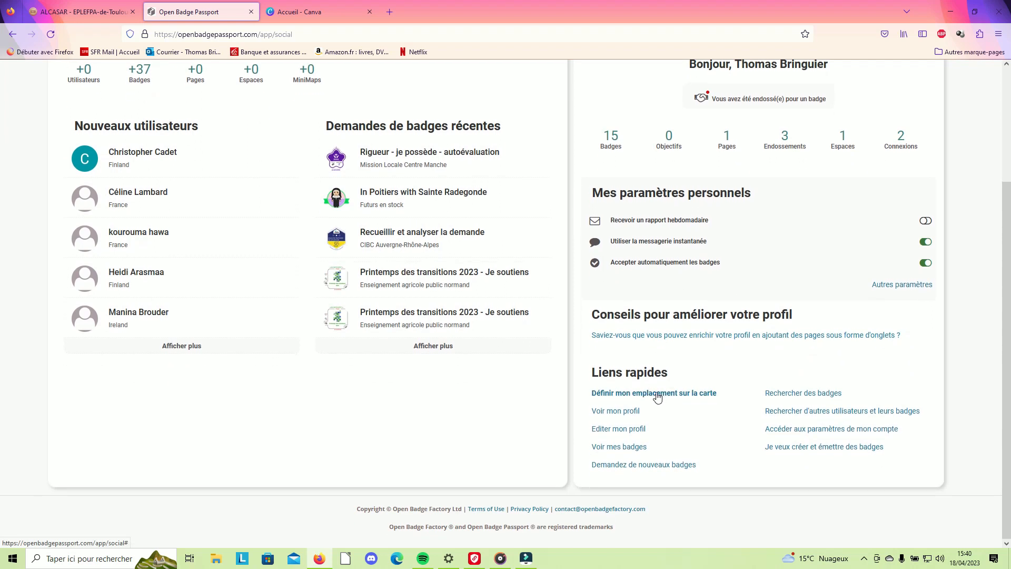
Place the map marker just south-east of Toulouse, save the settings, then open Mes badges.
click(658, 398)
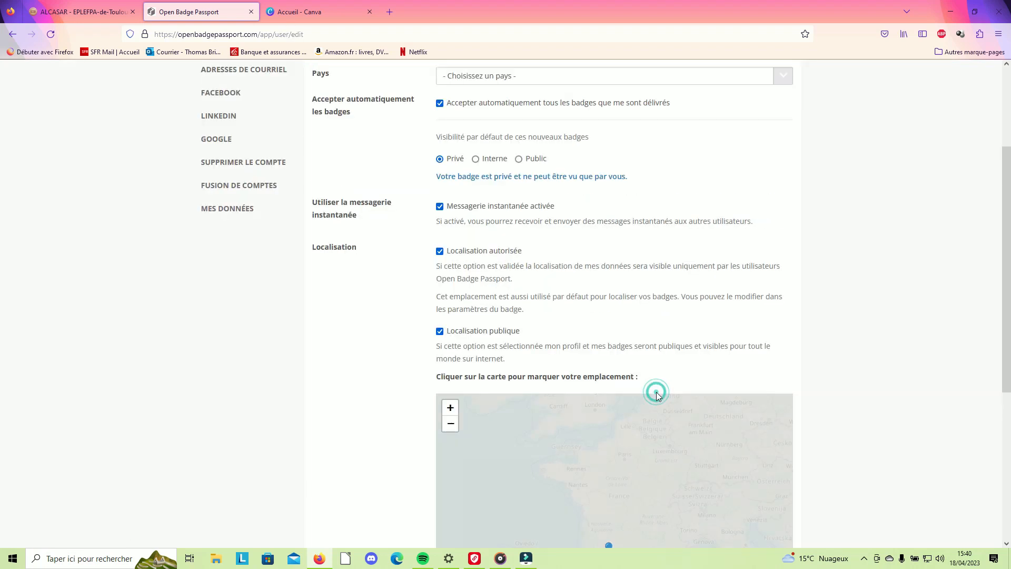
scroll(382, 147, up, 2)
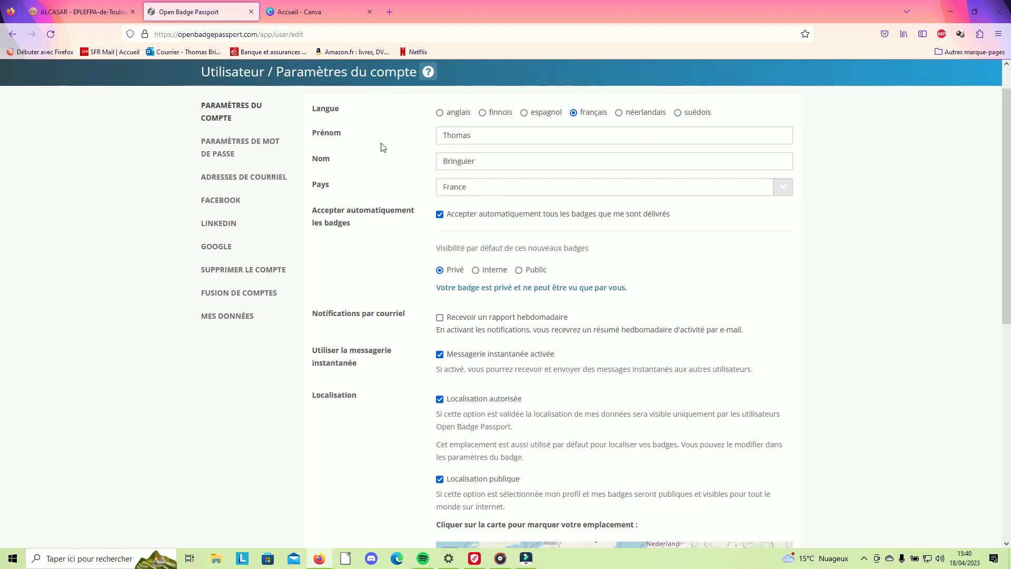
scroll(382, 146, down, 4)
scroll(382, 154, down, 3)
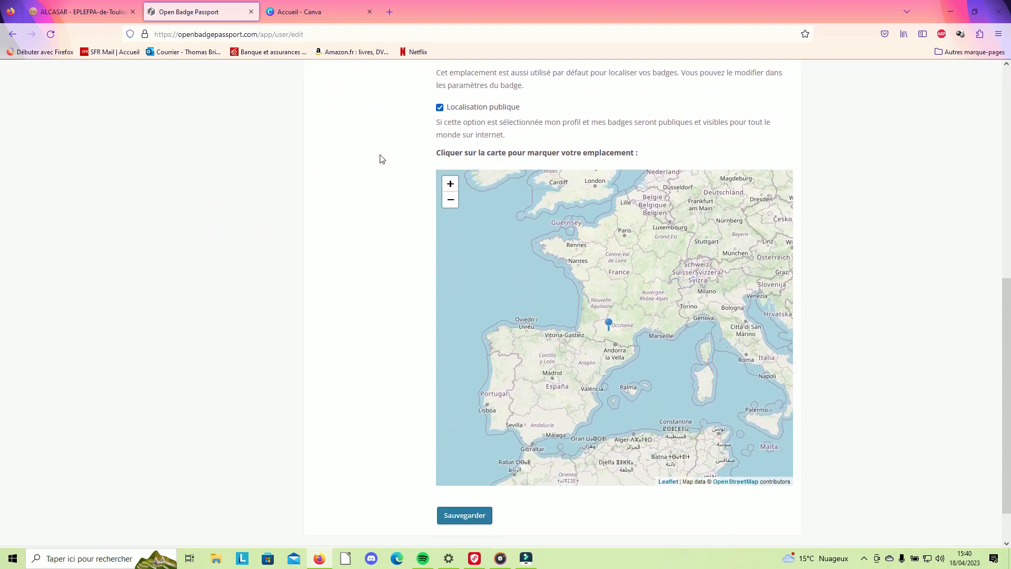
scroll(632, 272, up, 2)
scroll(632, 271, up, 2)
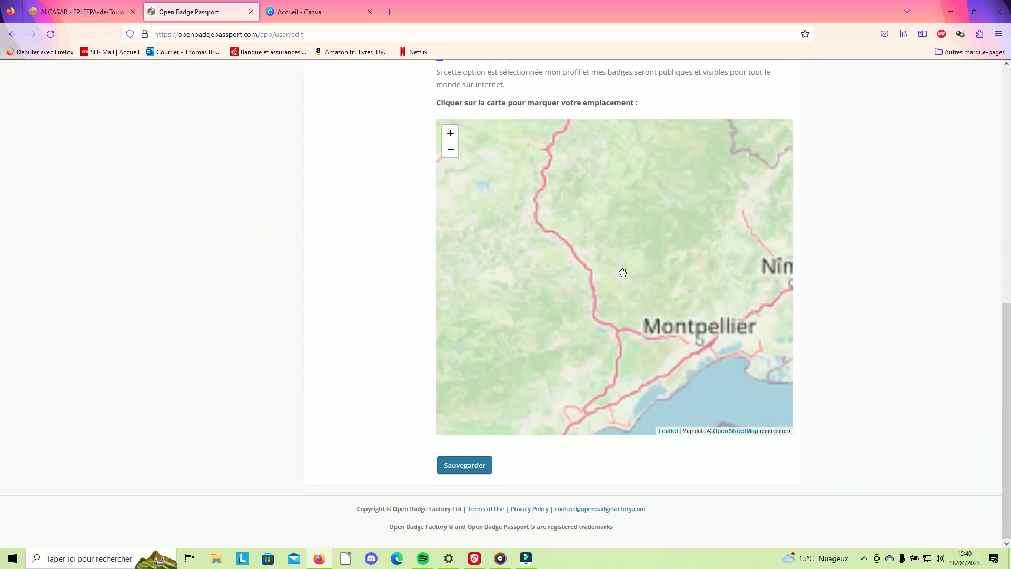
scroll(622, 271, down, 2)
scroll(553, 301, up, 3)
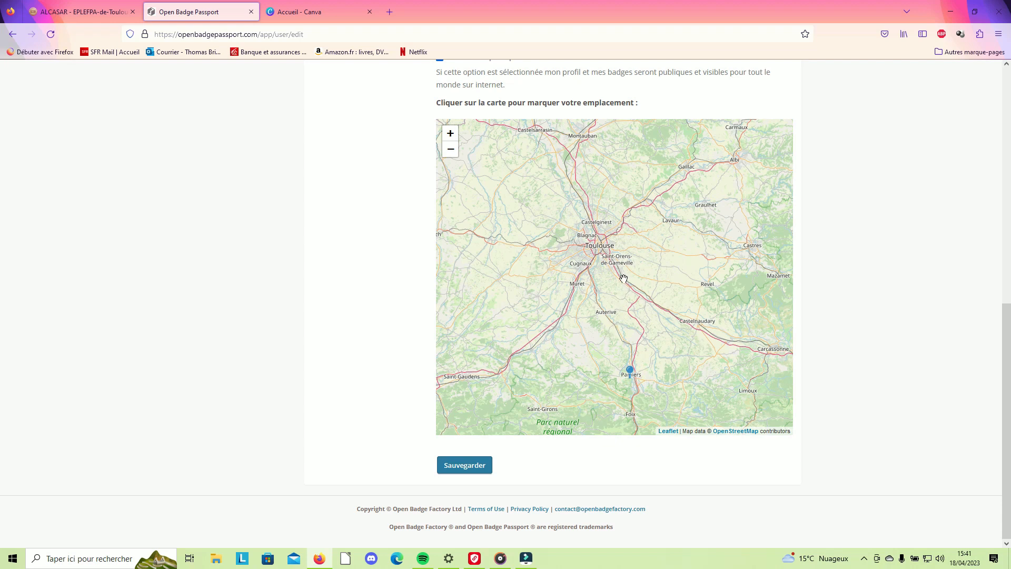
scroll(598, 243, up, 2)
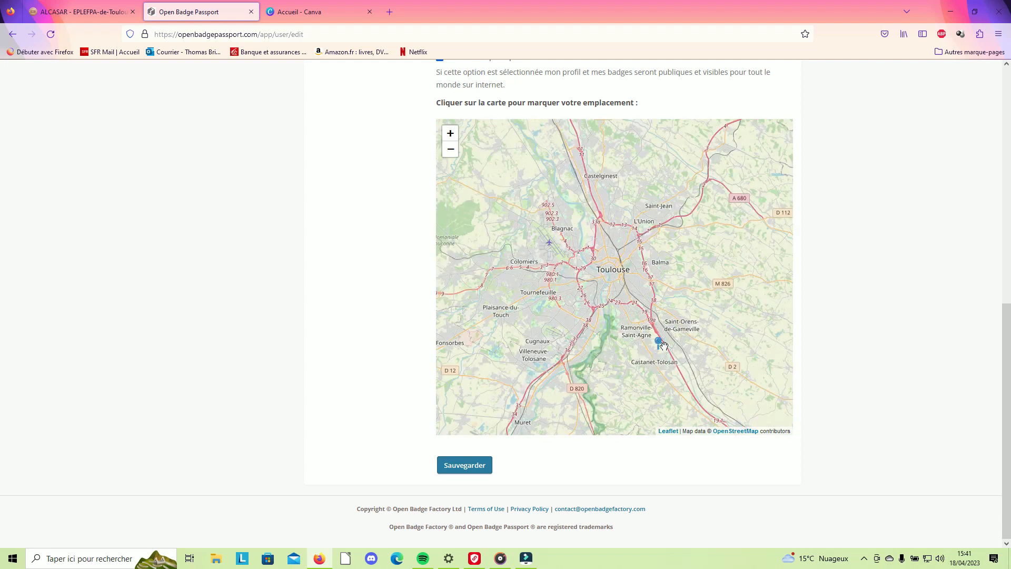
click(457, 468)
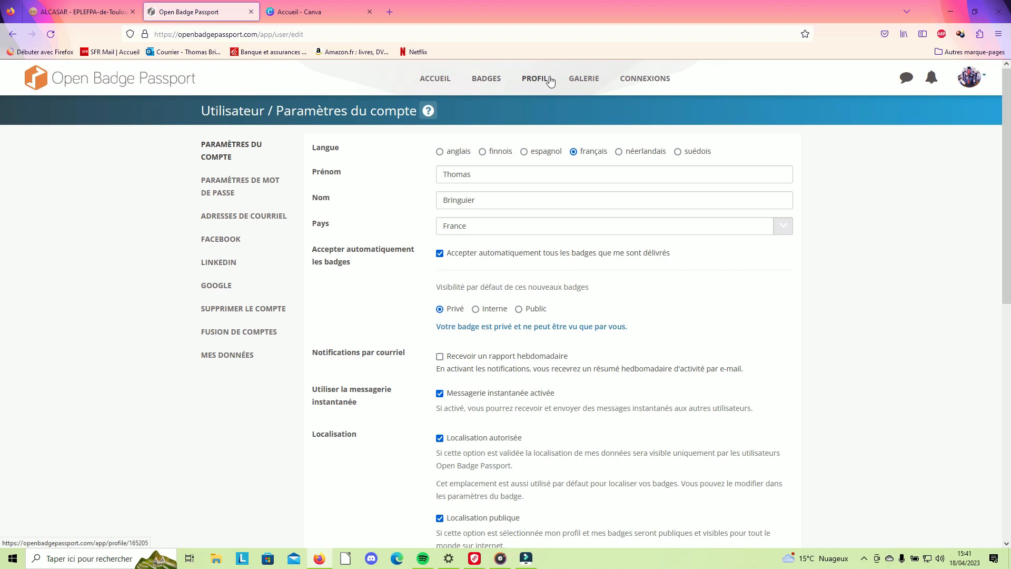
click(486, 78)
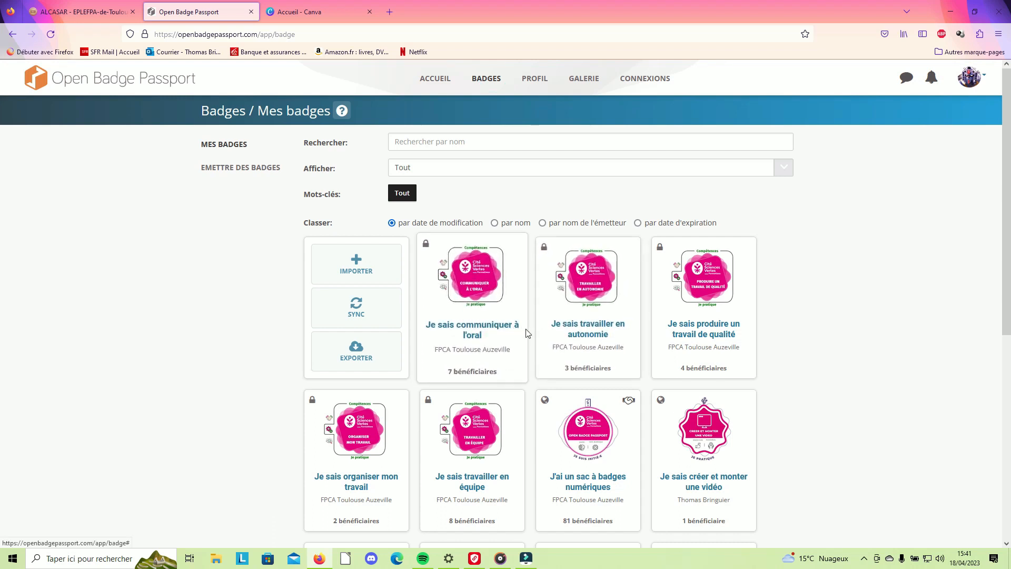
Open the 'Je sais travailler en autonomie' badge card from the badge grid.
click(585, 316)
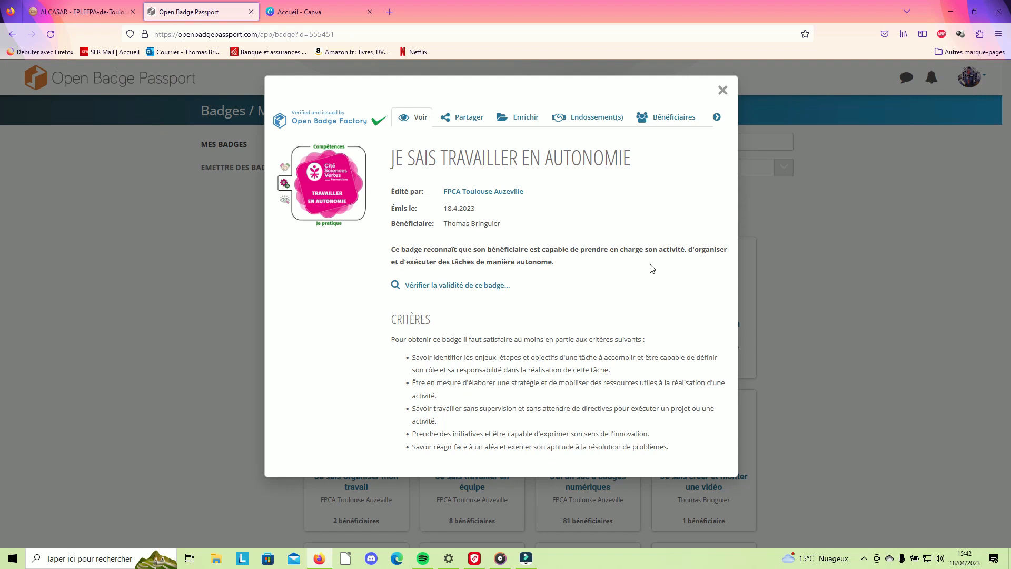
click(541, 257)
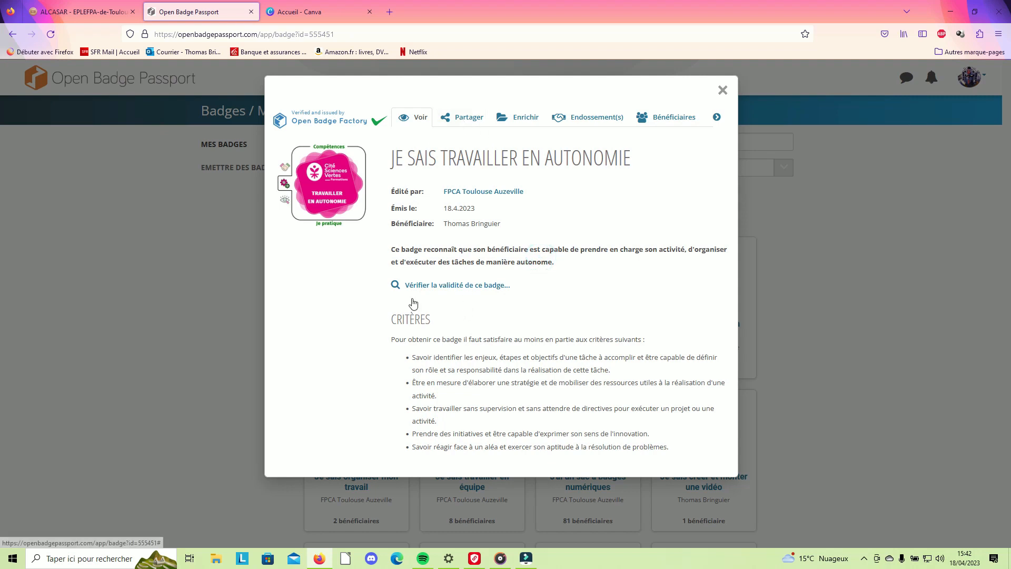
Make the Travailler en autonomie badge public and copy its share link.
click(471, 122)
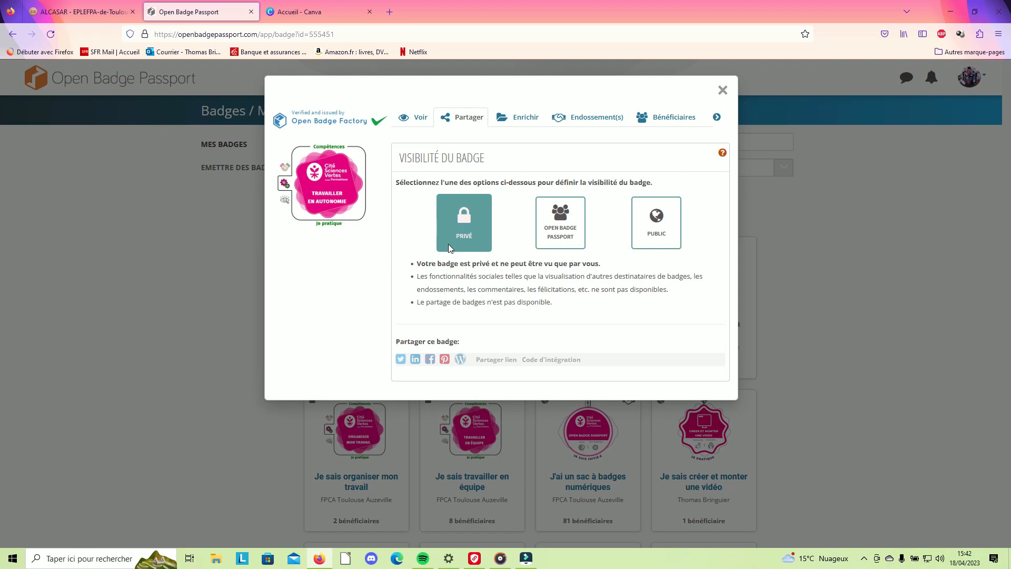
click(663, 232)
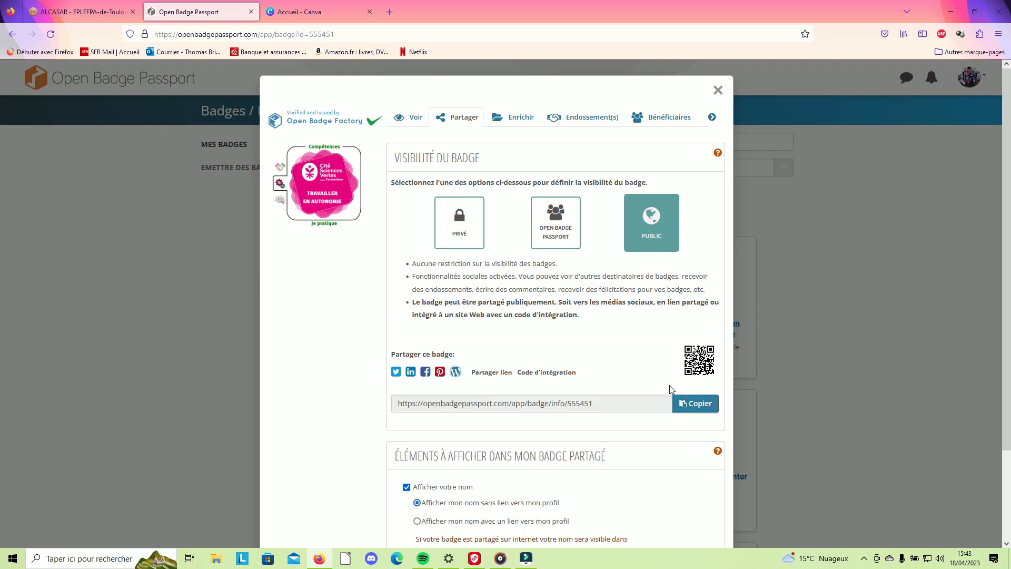
click(397, 405)
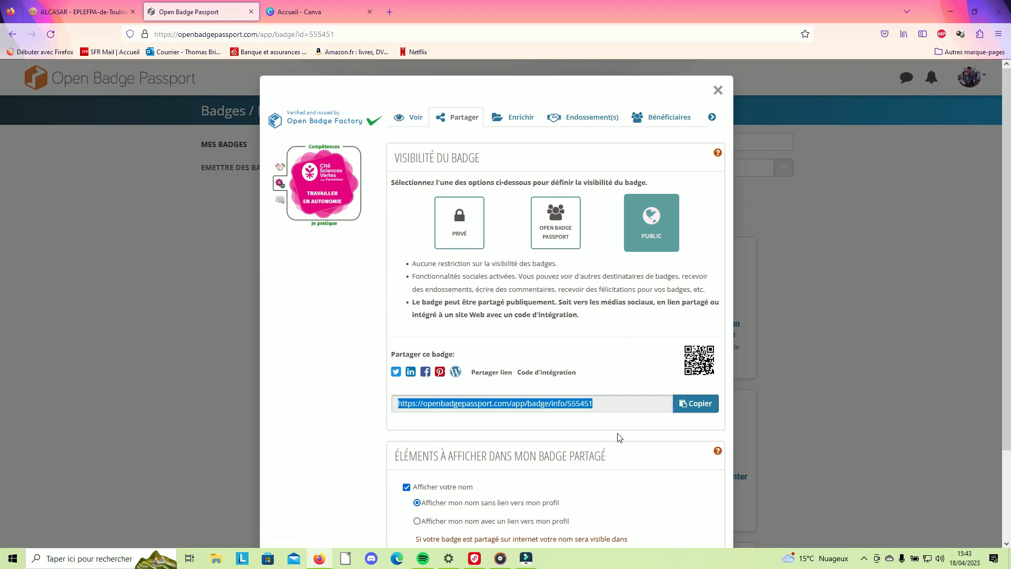
scroll(618, 439, down, 3)
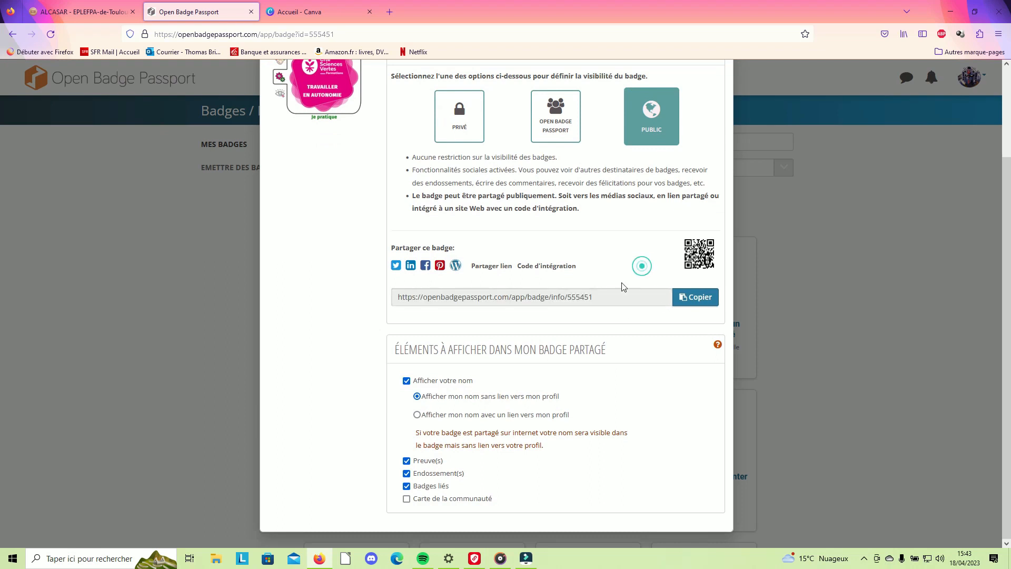
click(494, 269)
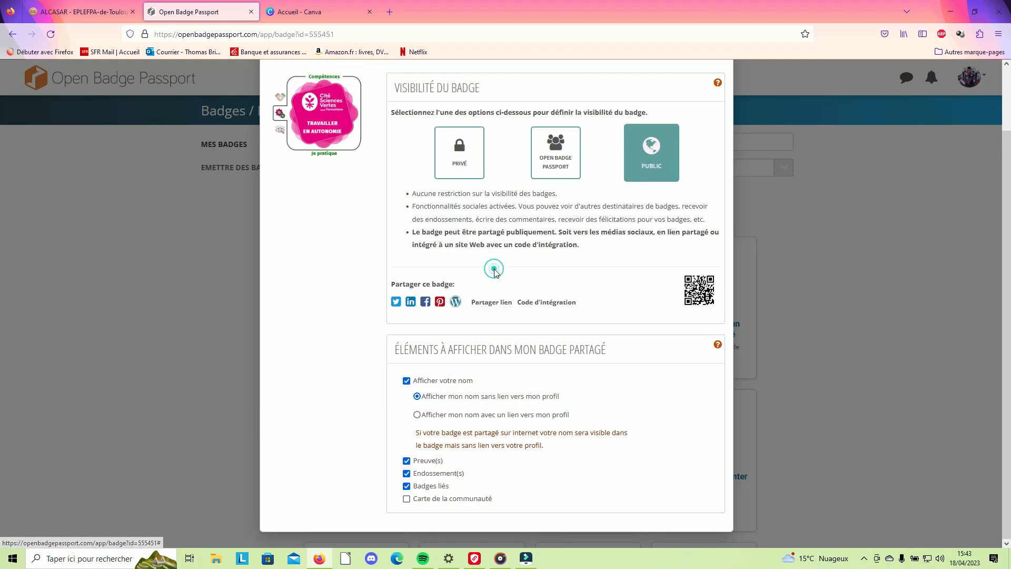
click(491, 302)
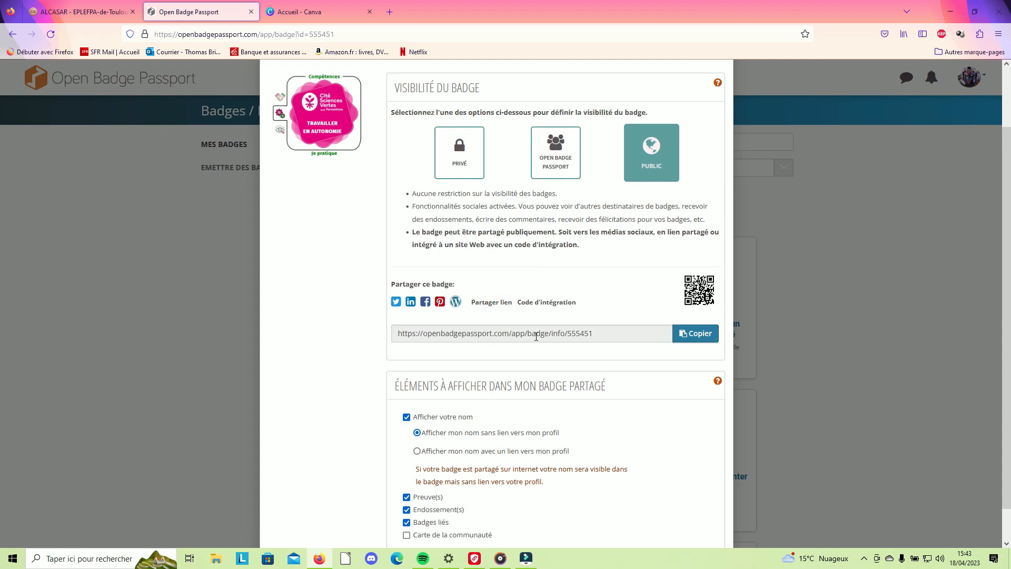
click(621, 336)
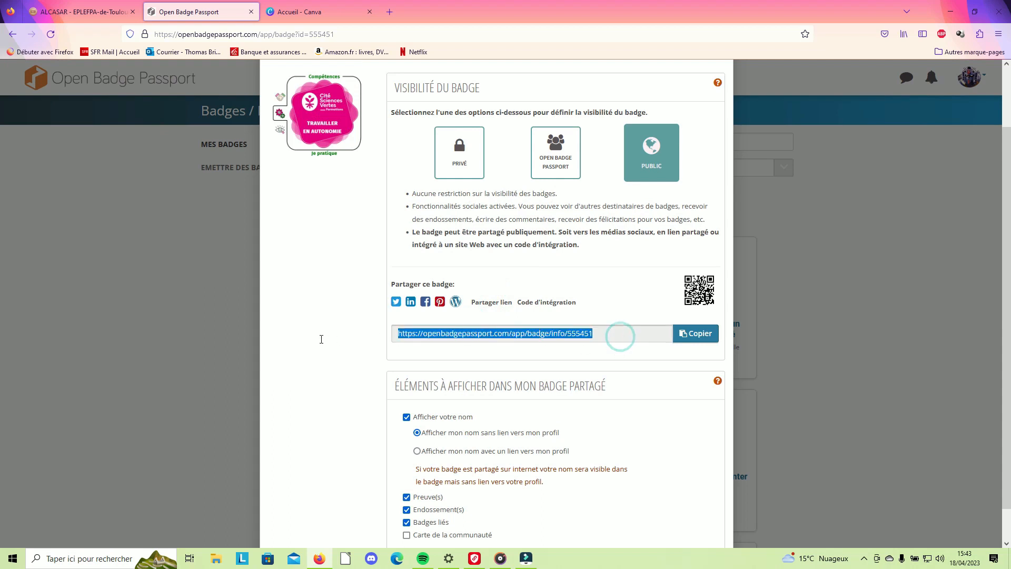
click(711, 338)
click(596, 350)
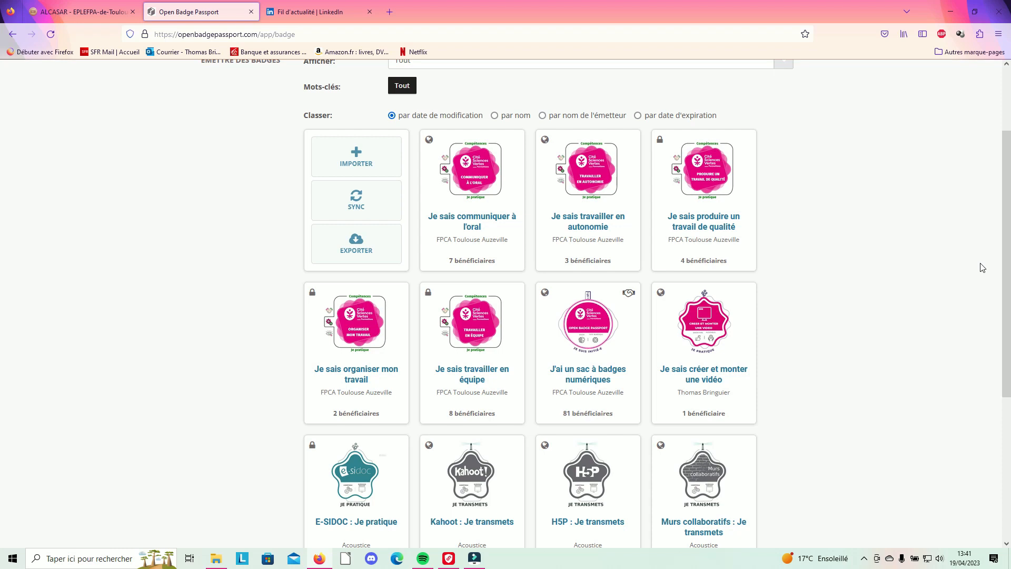
Copy the 'Je sais communiquer à l'oral' badge's share link and switch to the LinkedIn tab.
click(470, 196)
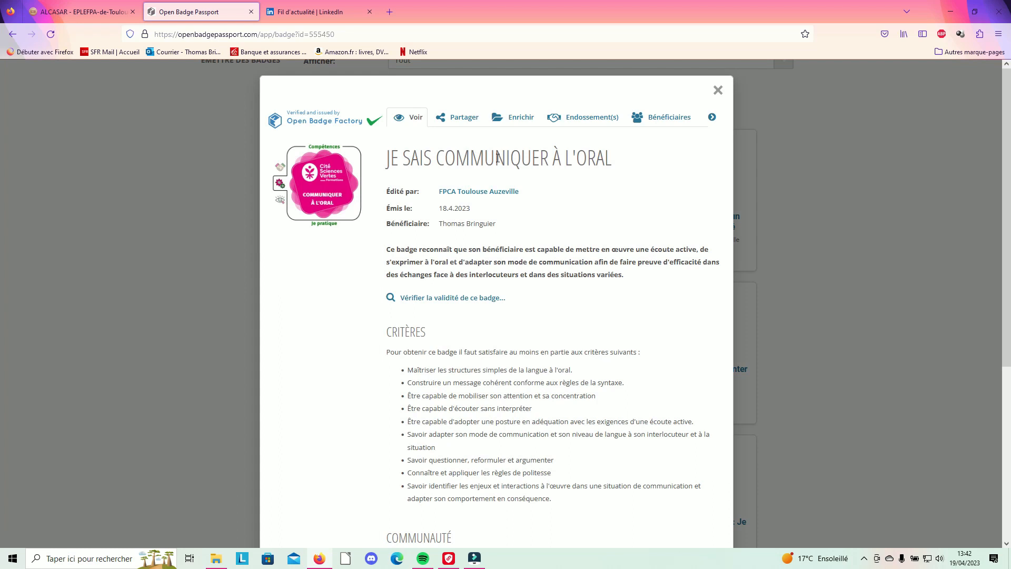
click(467, 121)
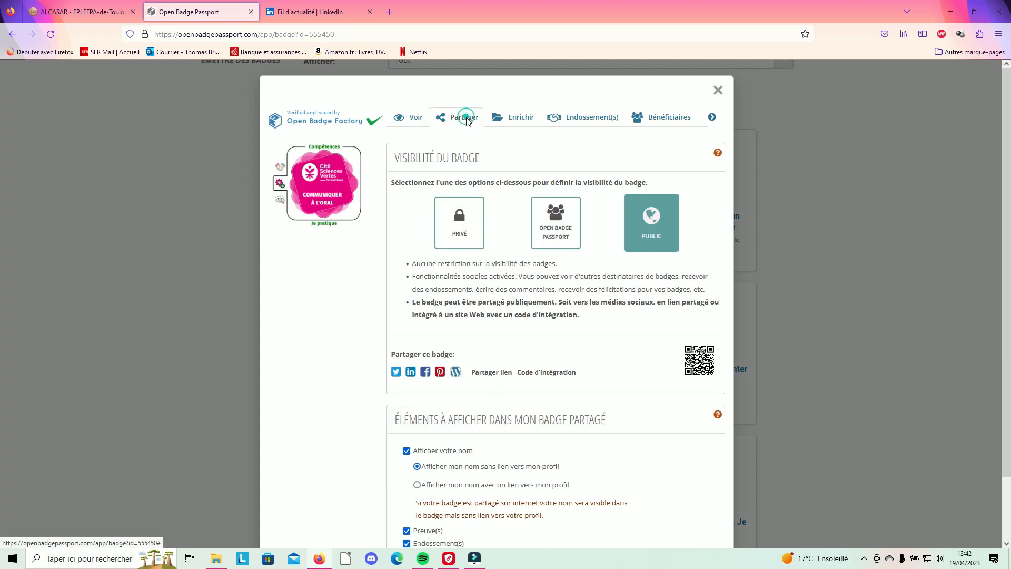
click(490, 375)
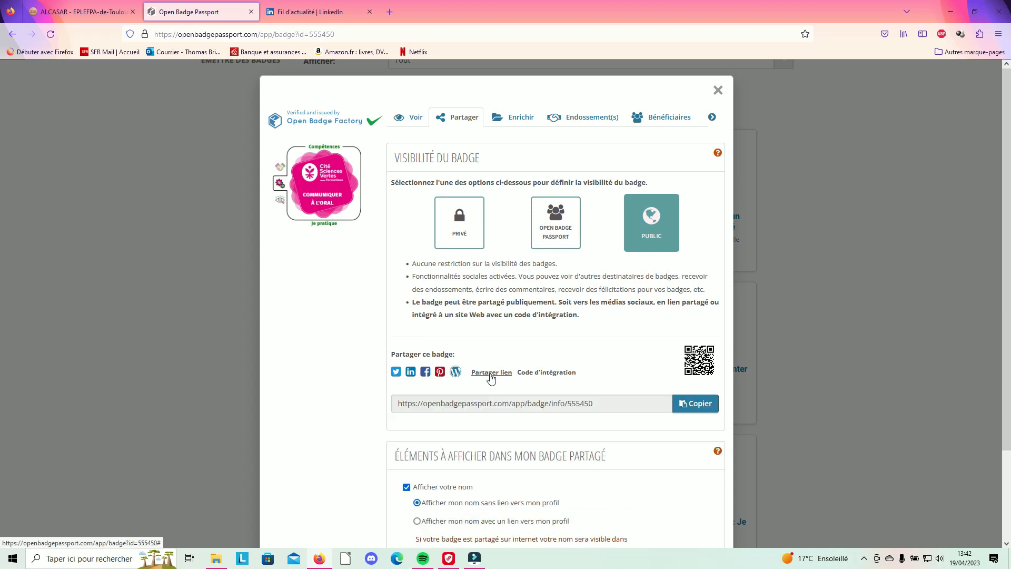
click(705, 408)
key(ctrl+c)
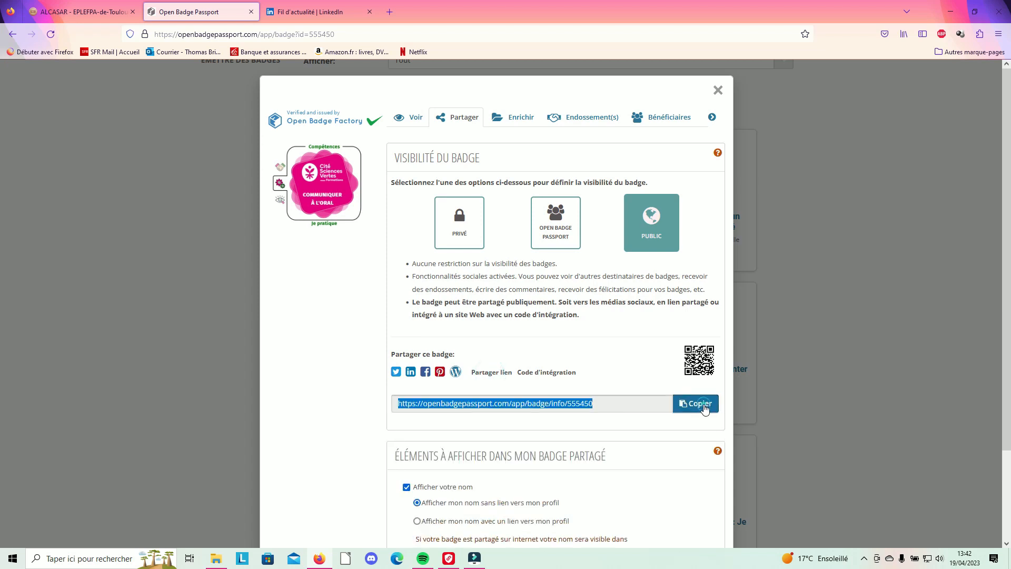
click(295, 12)
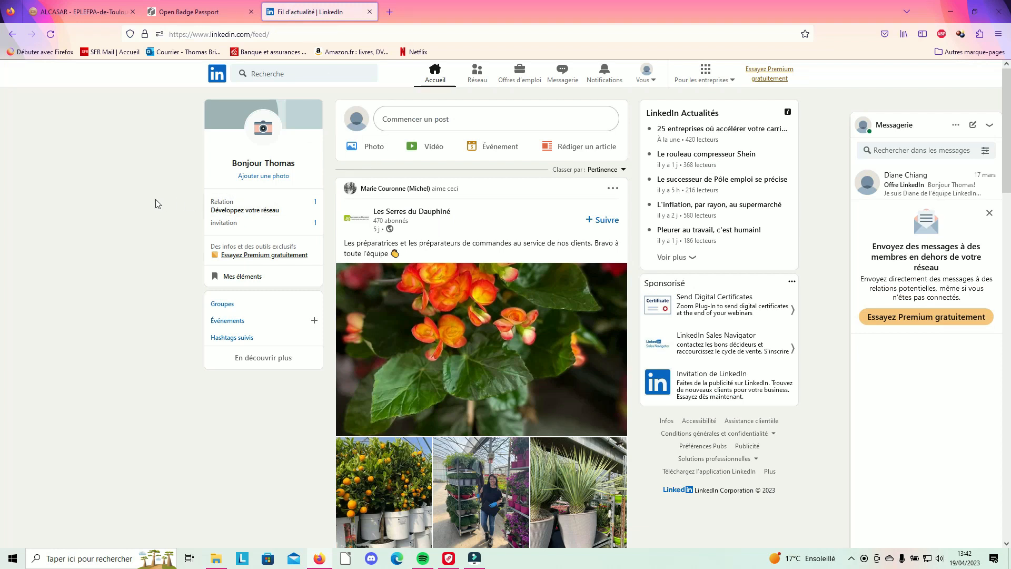
Post the pasted 'Je sais communiquer à l'oral' badge link on LinkedIn and open its preview.
click(419, 123)
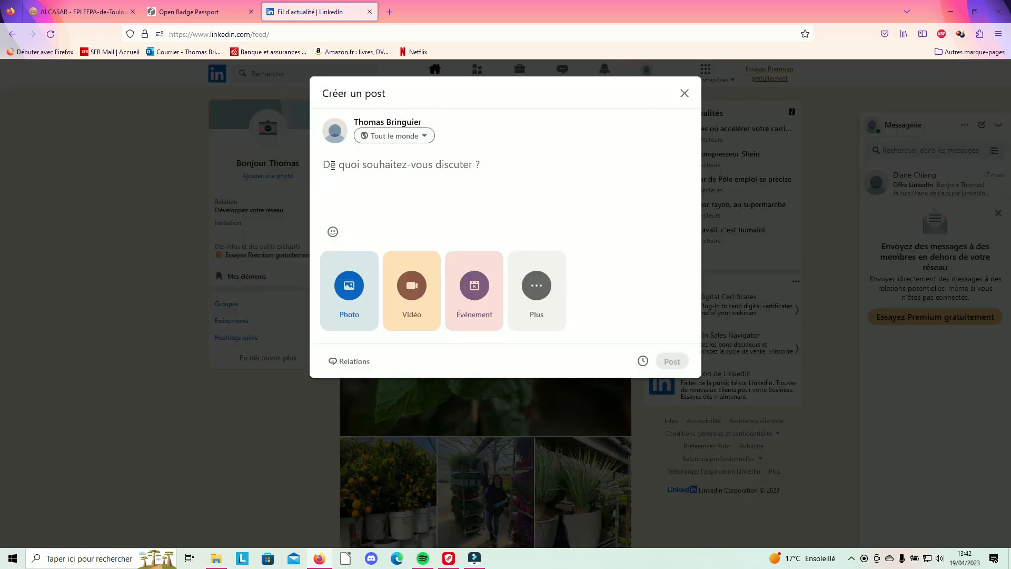
right_click(333, 164)
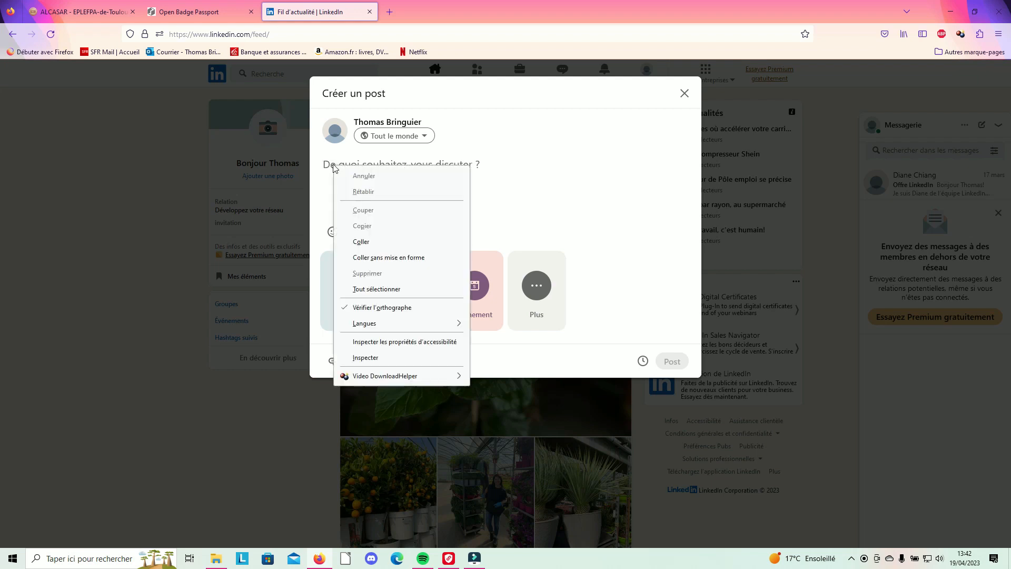
click(365, 241)
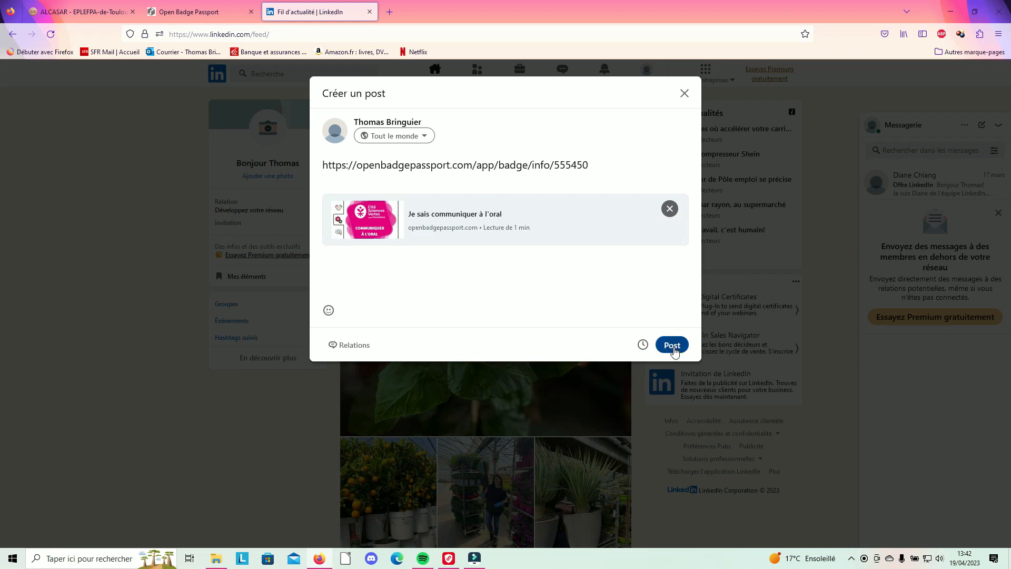
click(672, 346)
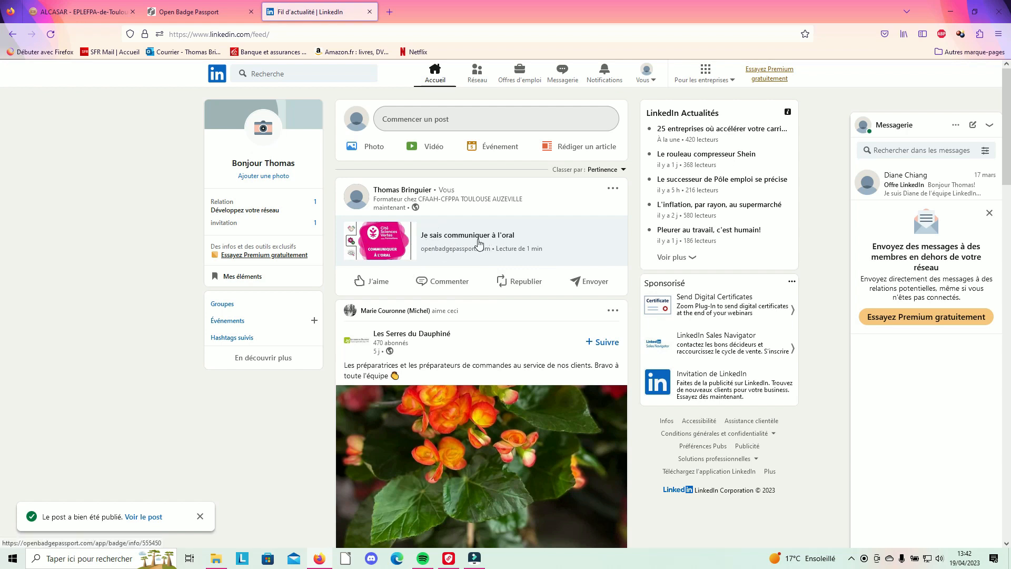
click(392, 242)
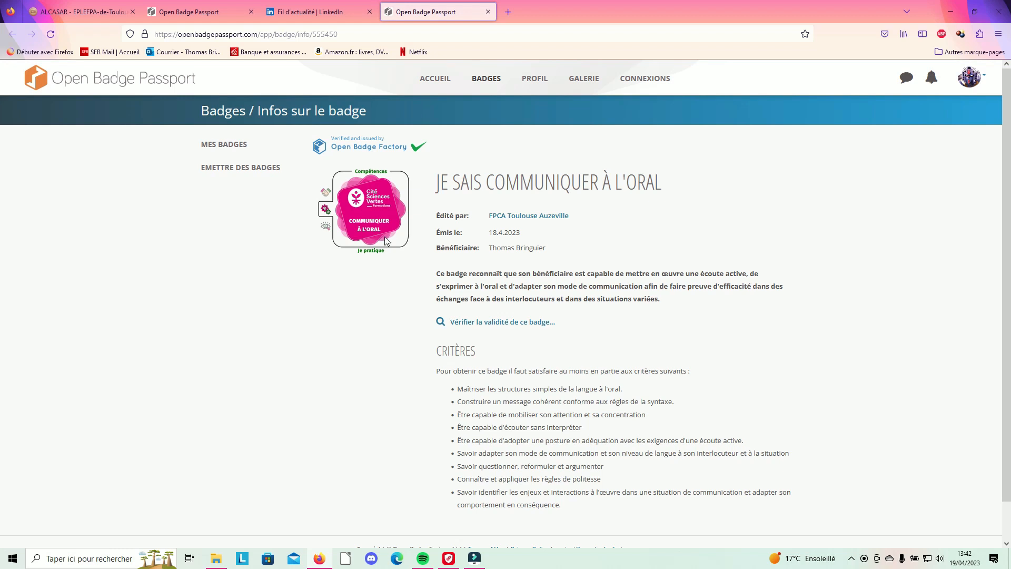
Go back to the LinkedIn feed topped by the new badge post.
click(319, 11)
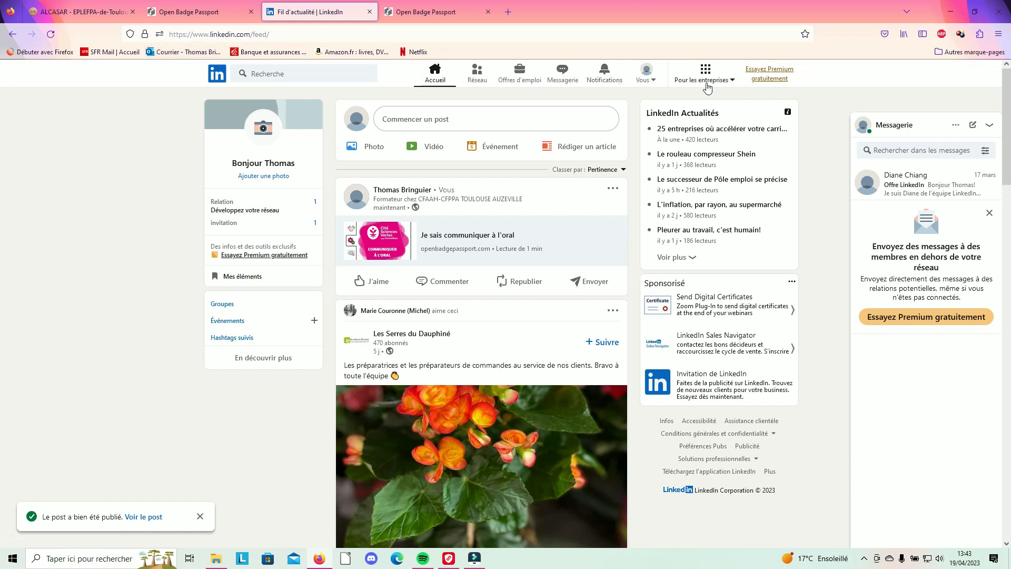
From the own profile, choose Recommandé > Ajouter des licences et certifications.
click(647, 73)
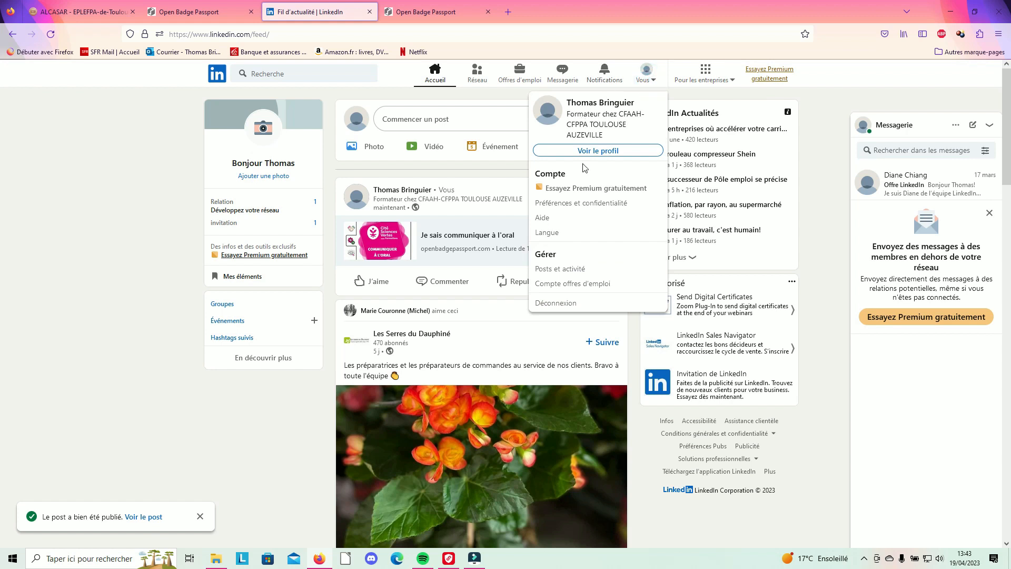
click(600, 151)
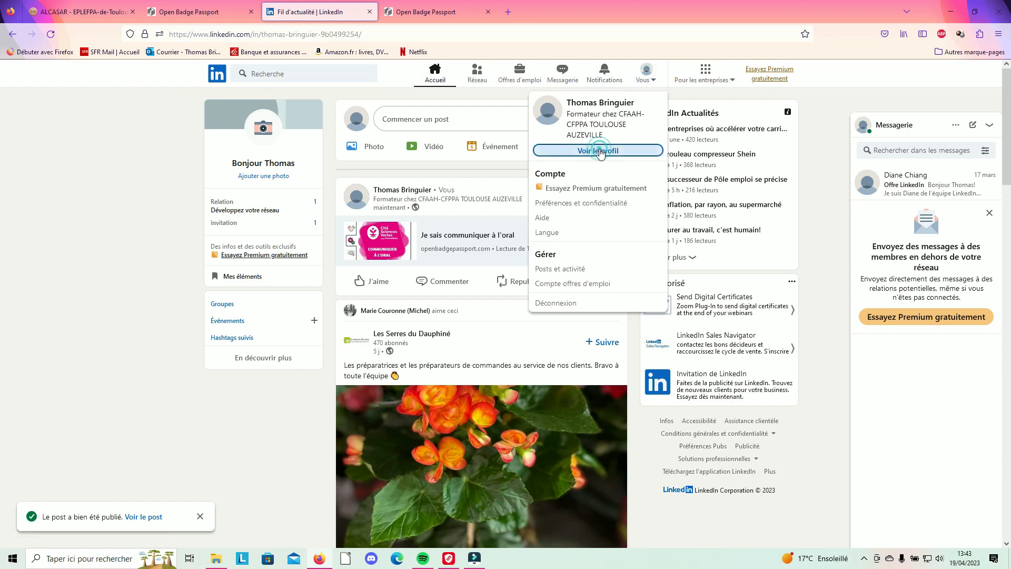
scroll(485, 208, down, 1)
scroll(485, 208, down, 1)
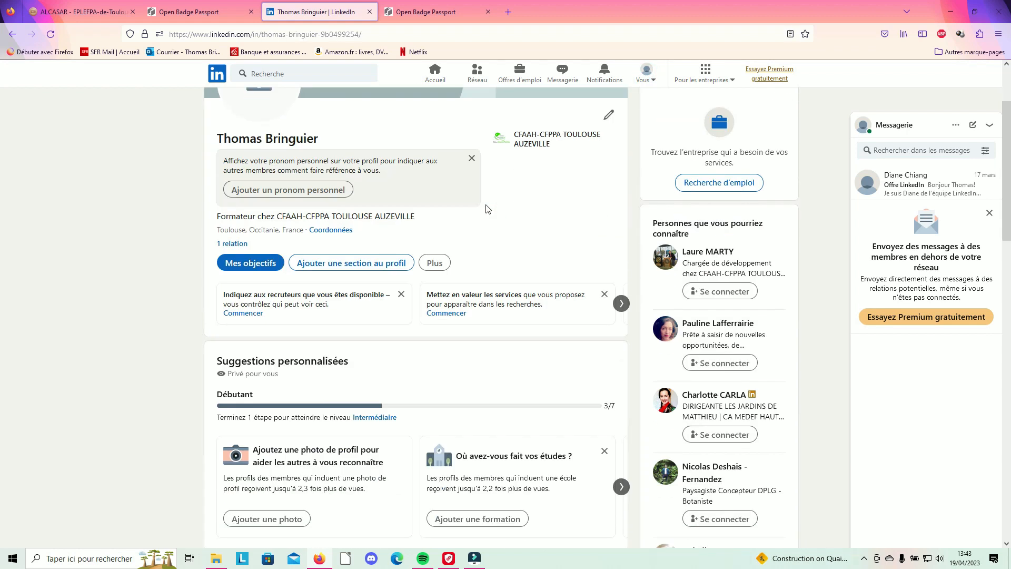
scroll(486, 209, down, 1)
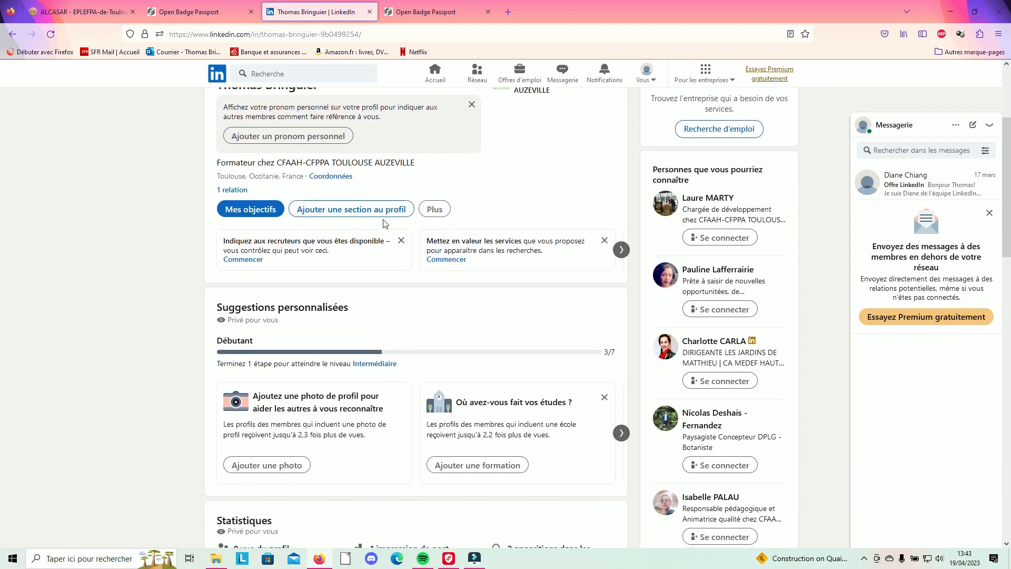
click(351, 211)
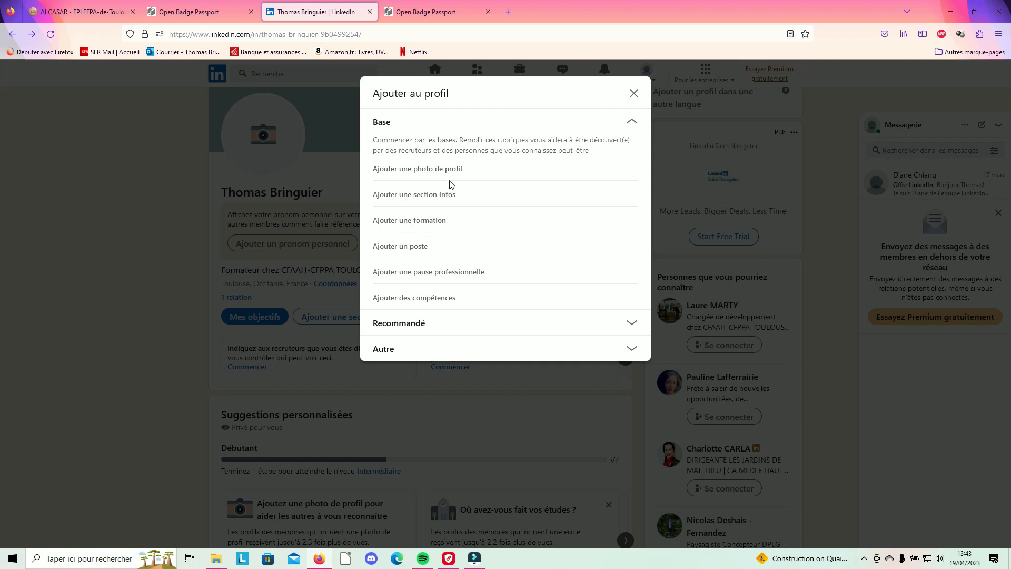
click(633, 323)
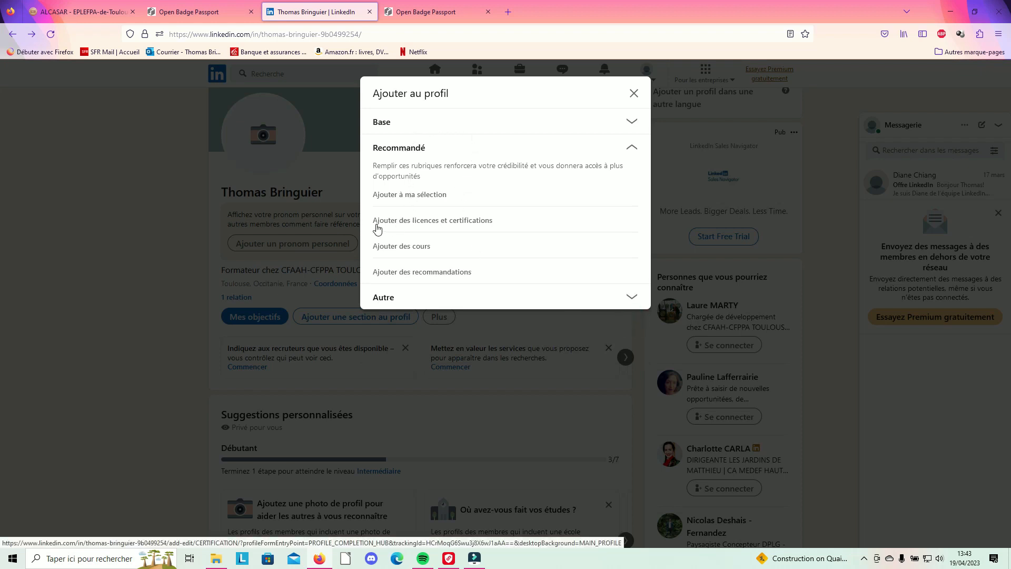
click(456, 226)
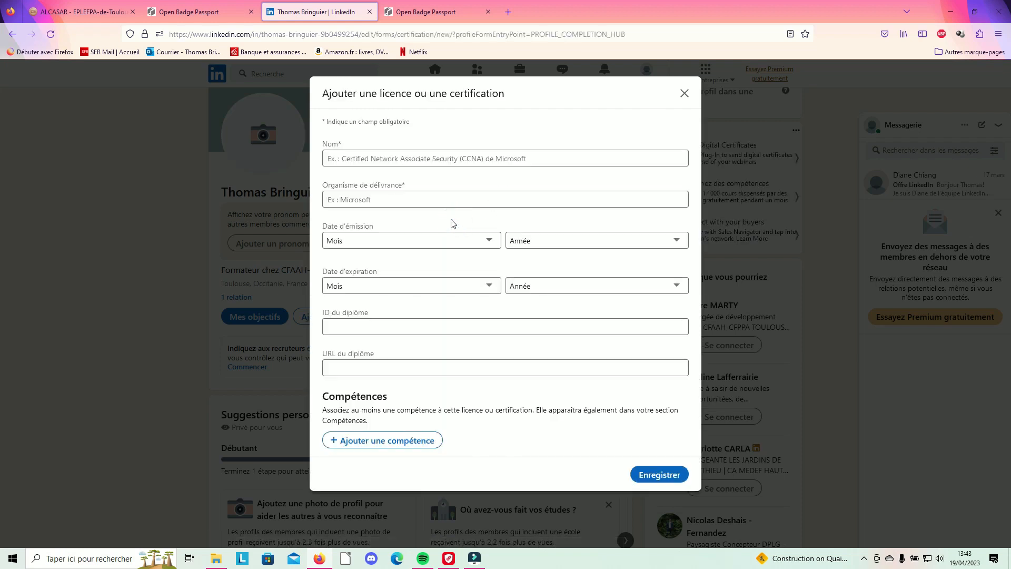
Enter certification 'Je sais communiquer à l'oral', issuer FPCA Toulouse, and paste the badge URL.
click(372, 158)
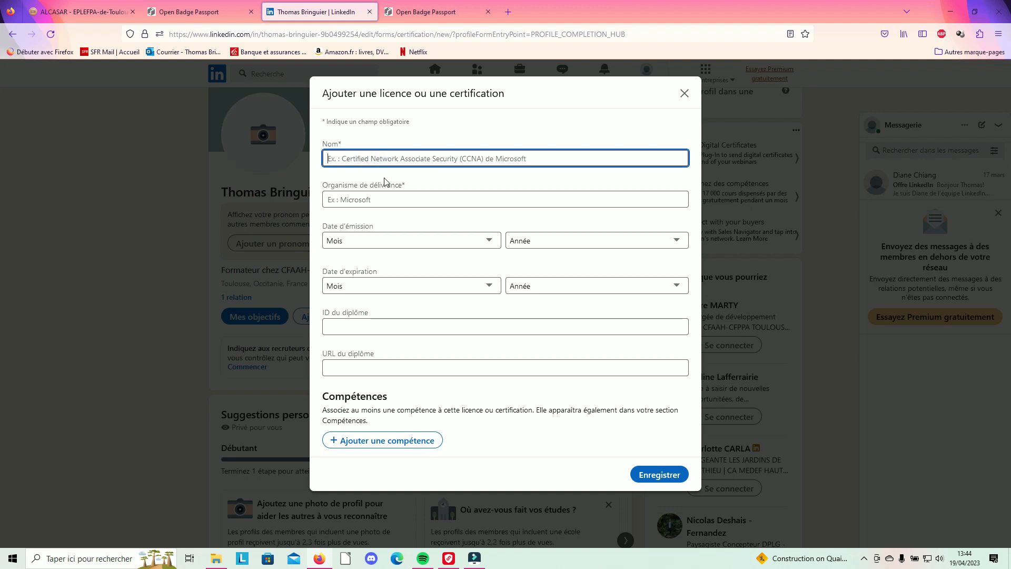
text(Je sais communiquer à l'oral)
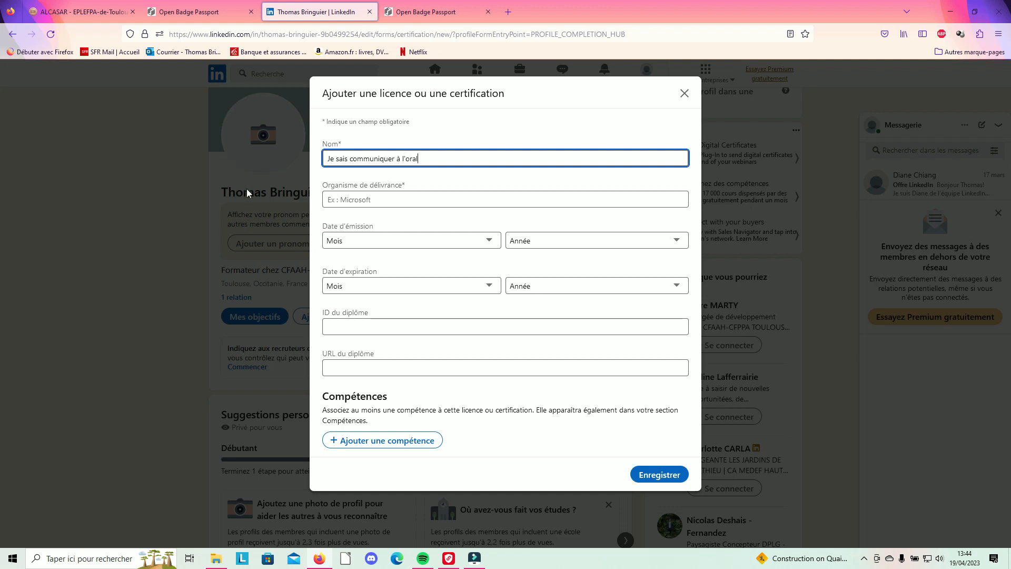
click(357, 201)
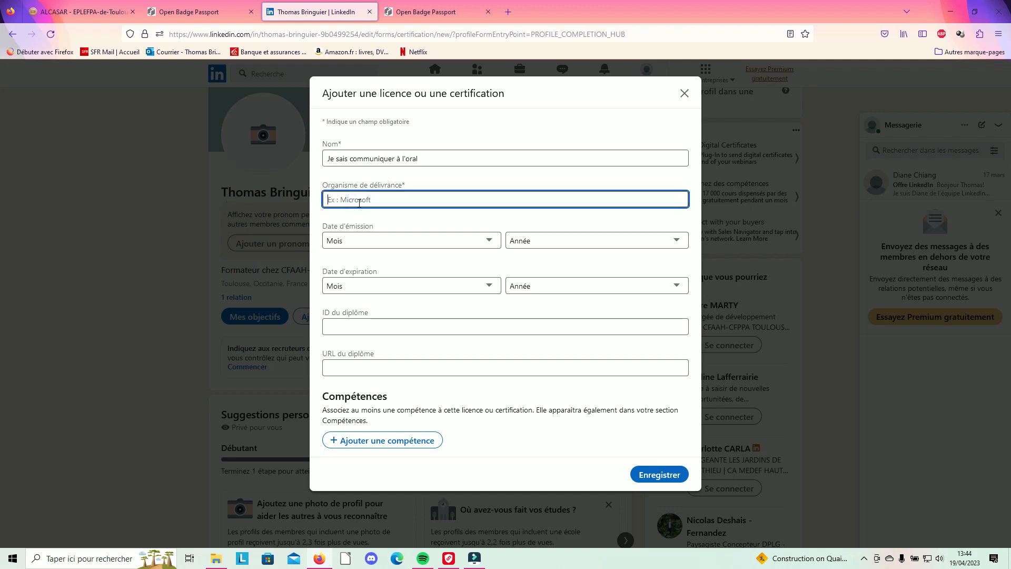
text(FPCA)
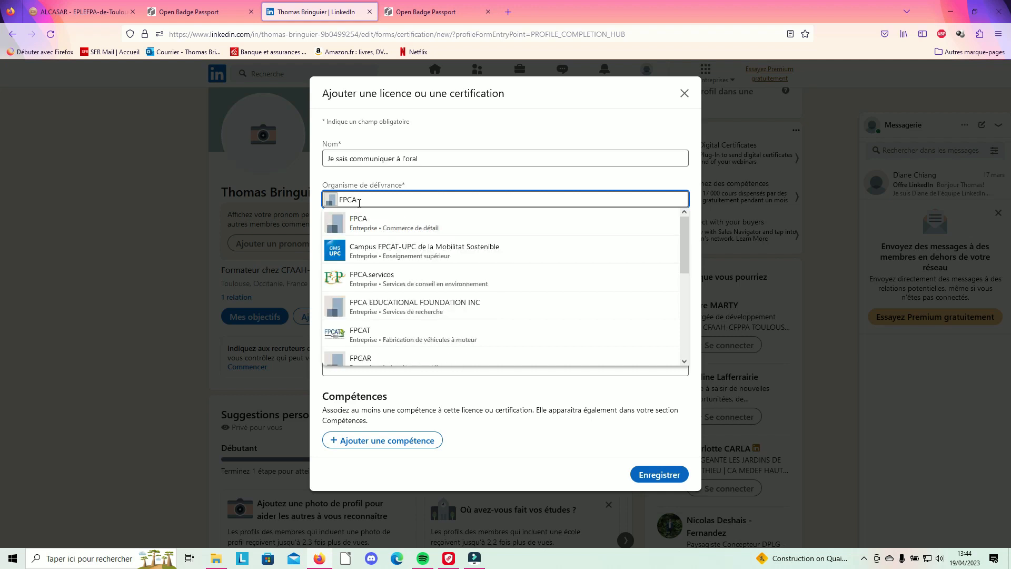
text( Toulouse Auzeville)
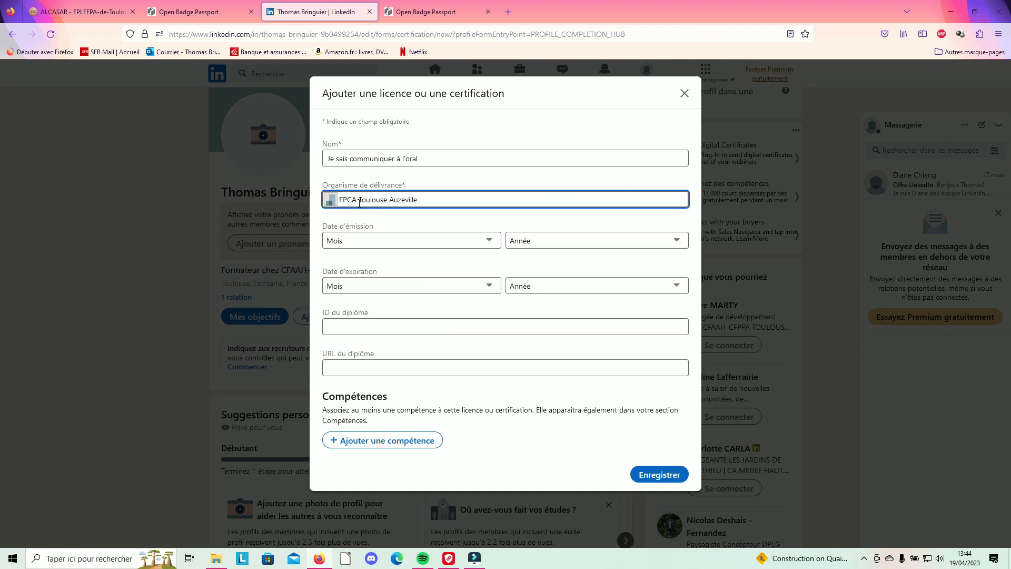
click(353, 369)
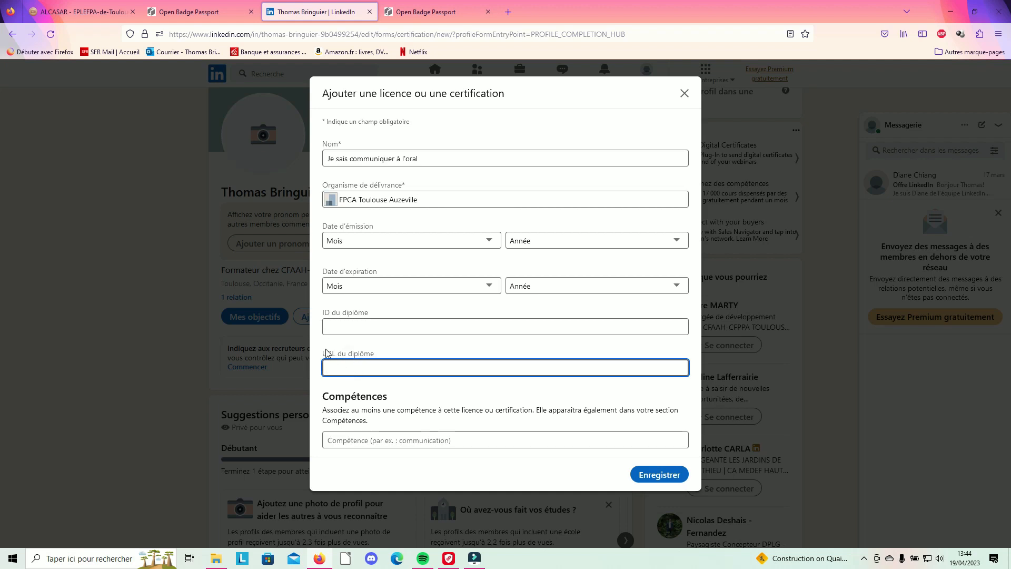
right_click(332, 373)
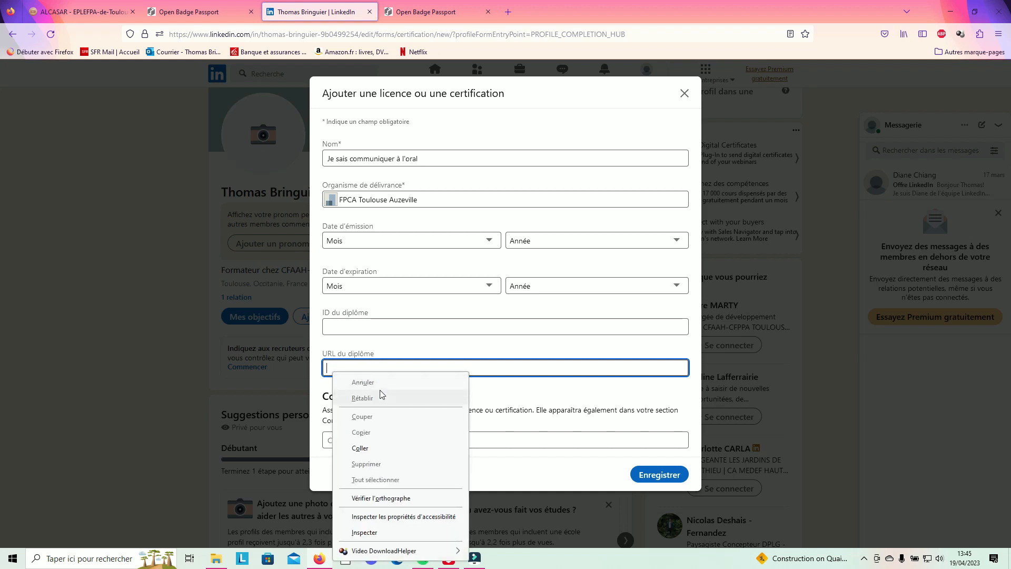
click(370, 449)
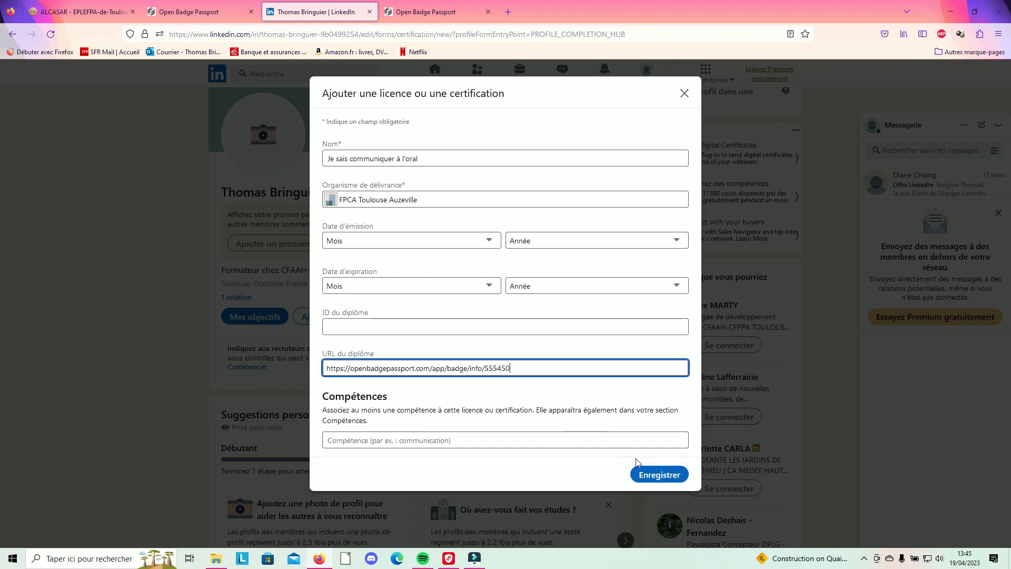
Save the certification, dismiss the share prompt, and open its badge link from the profile.
click(660, 475)
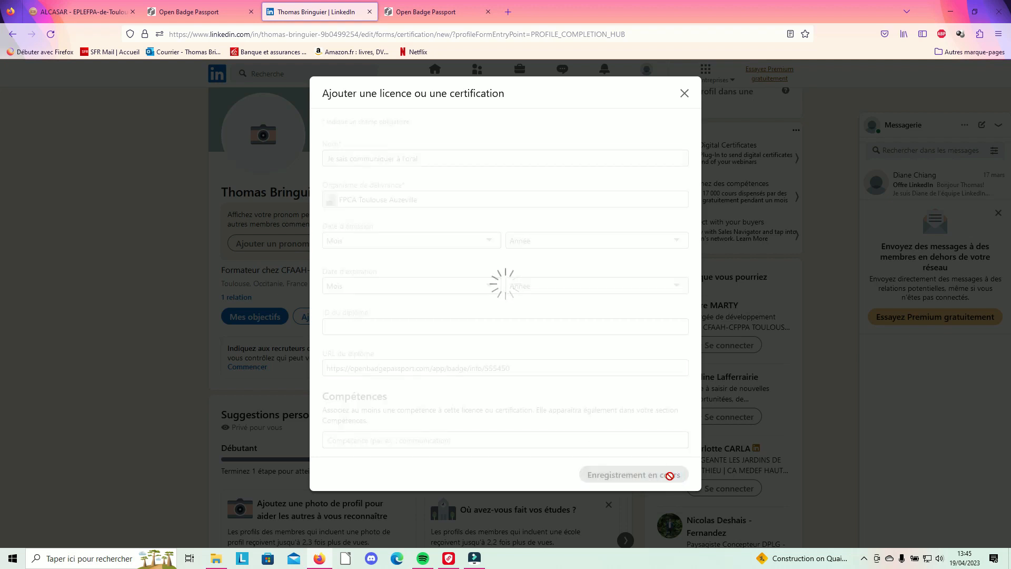
click(670, 476)
scroll(441, 284, up, 7)
scroll(441, 283, down, 7)
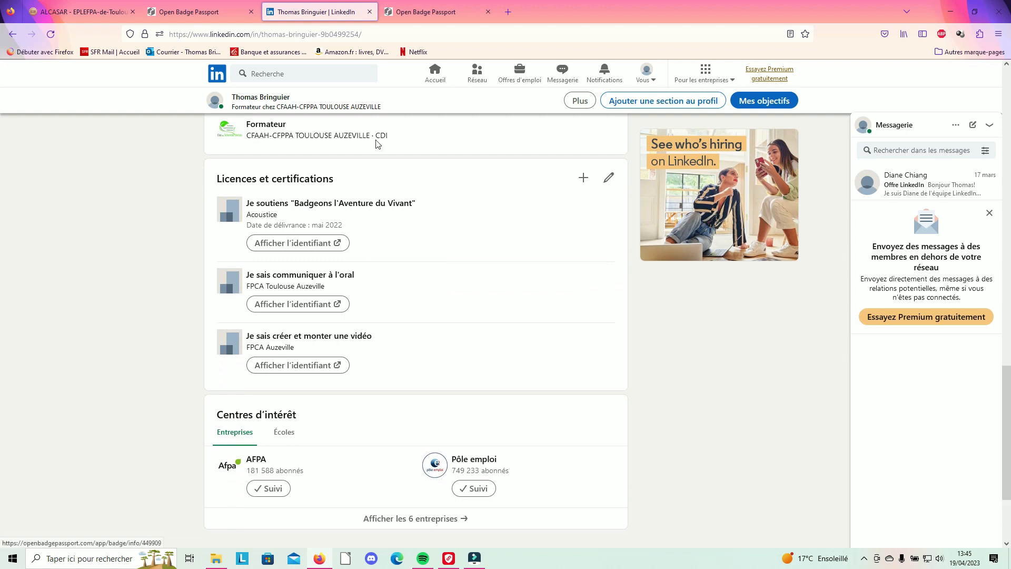
click(299, 279)
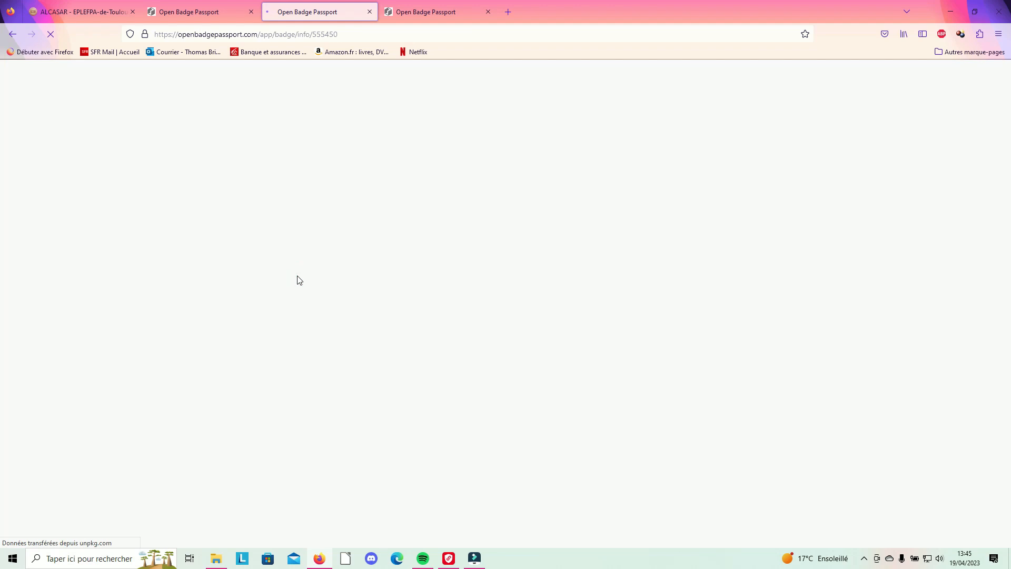
Close the badge modal and go to the PROFIL page.
scroll(298, 281, down, 1)
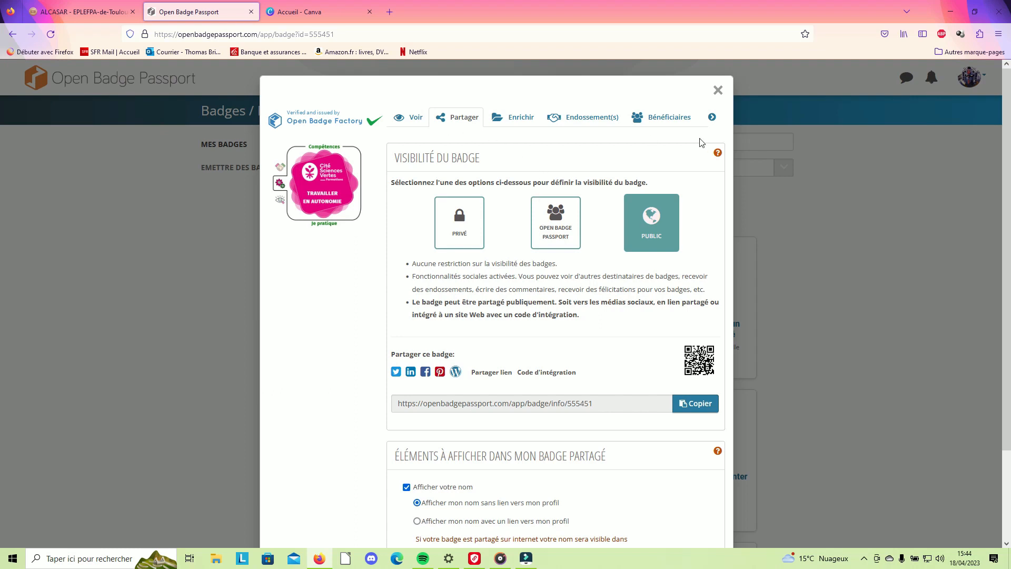
click(719, 93)
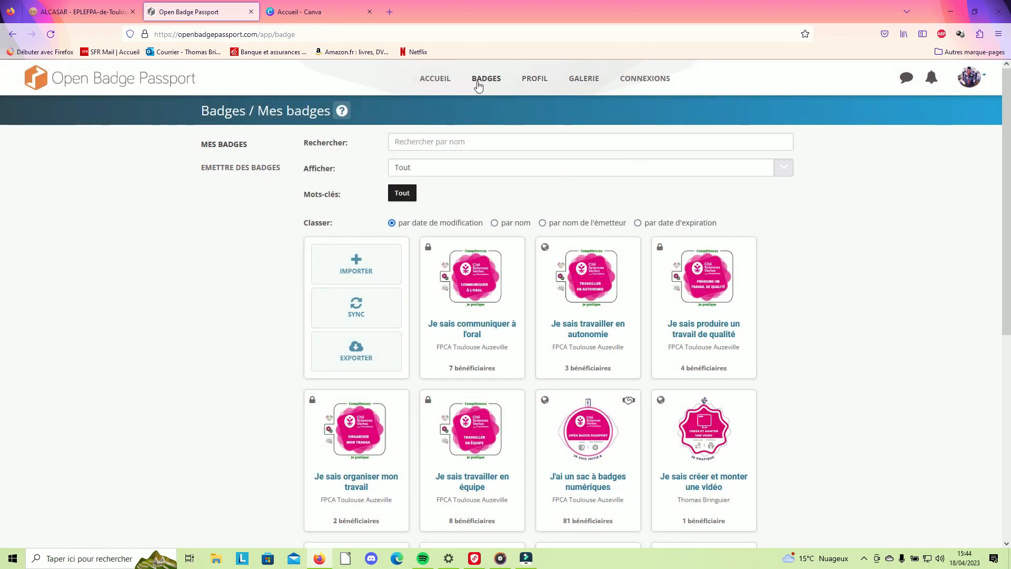
click(536, 82)
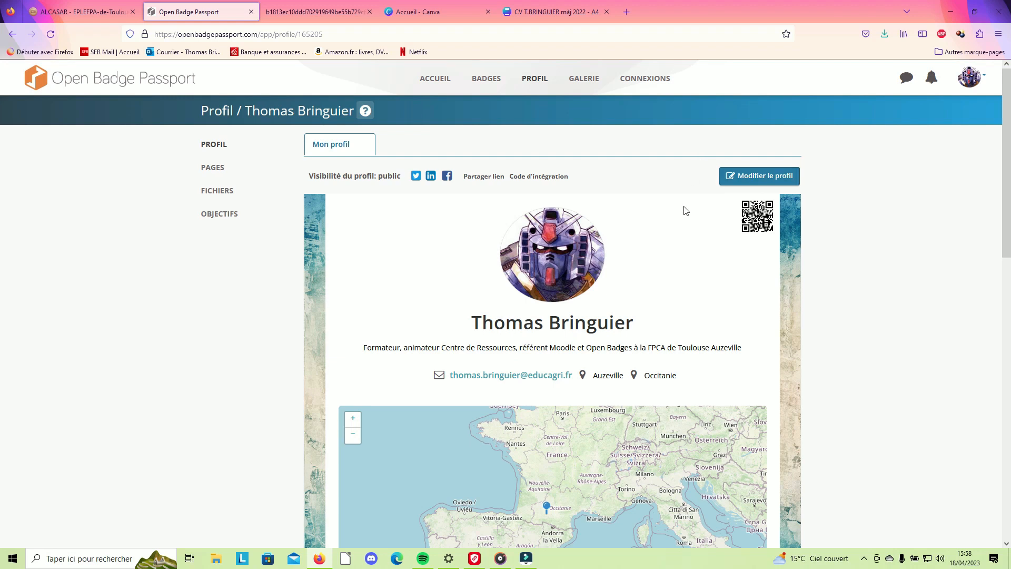
Close the leftover 125 × 125 PNG image tab to return to the public profile.
click(371, 12)
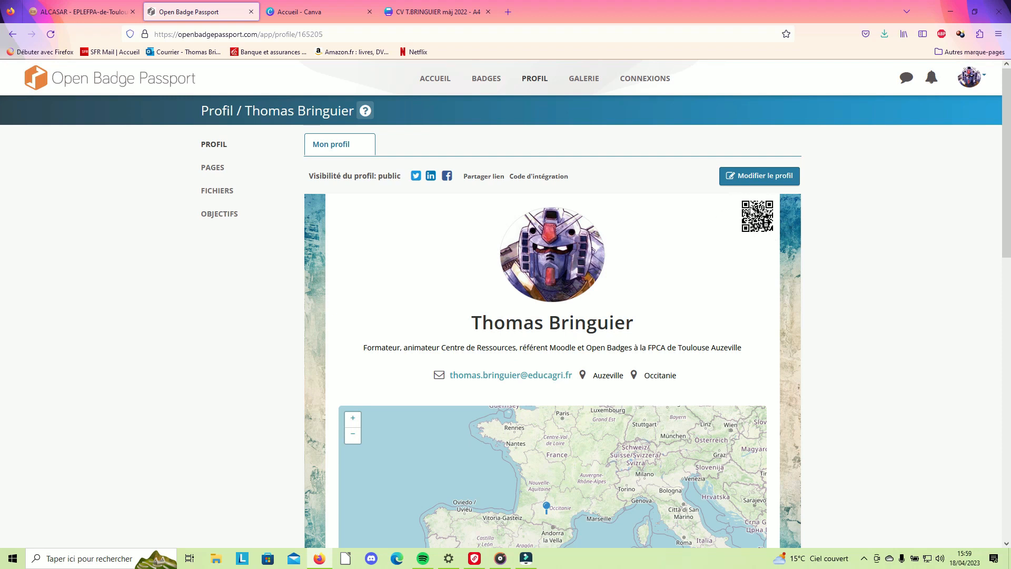
Save the profile QR code image to the Desktop as a 'QR code Profil OBP' PNG, then close its tab.
right_click(759, 215)
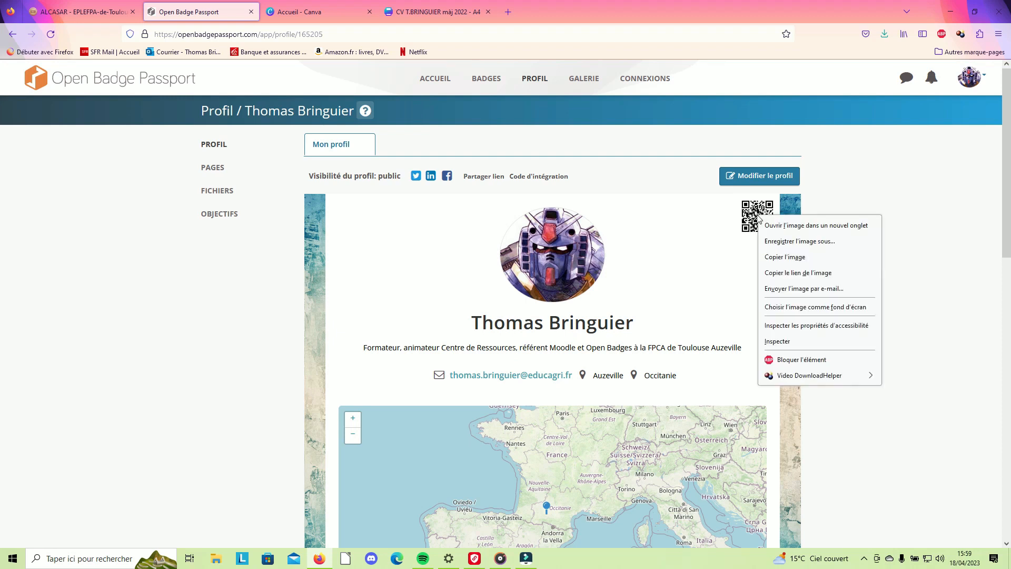
click(799, 225)
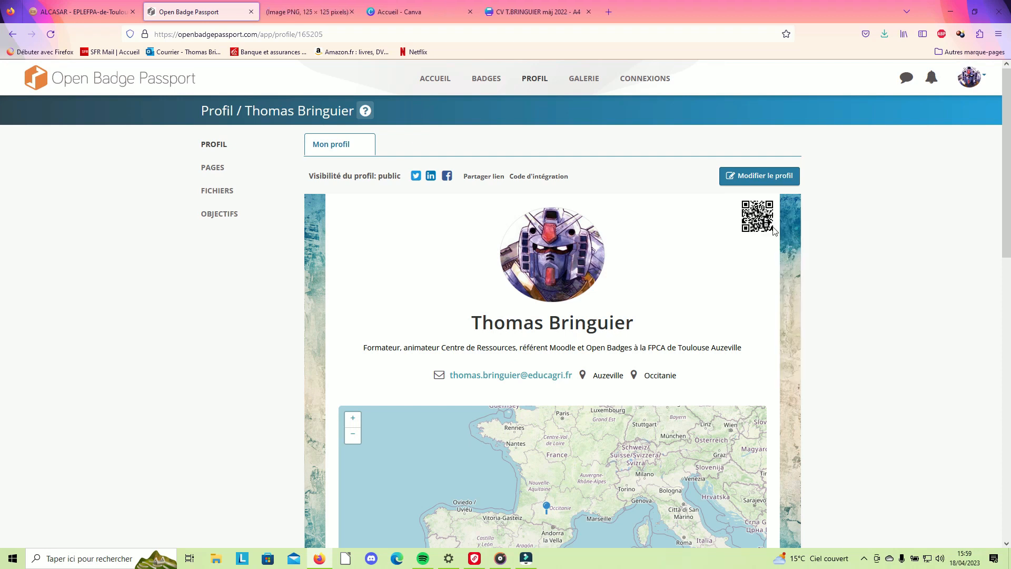
click(309, 12)
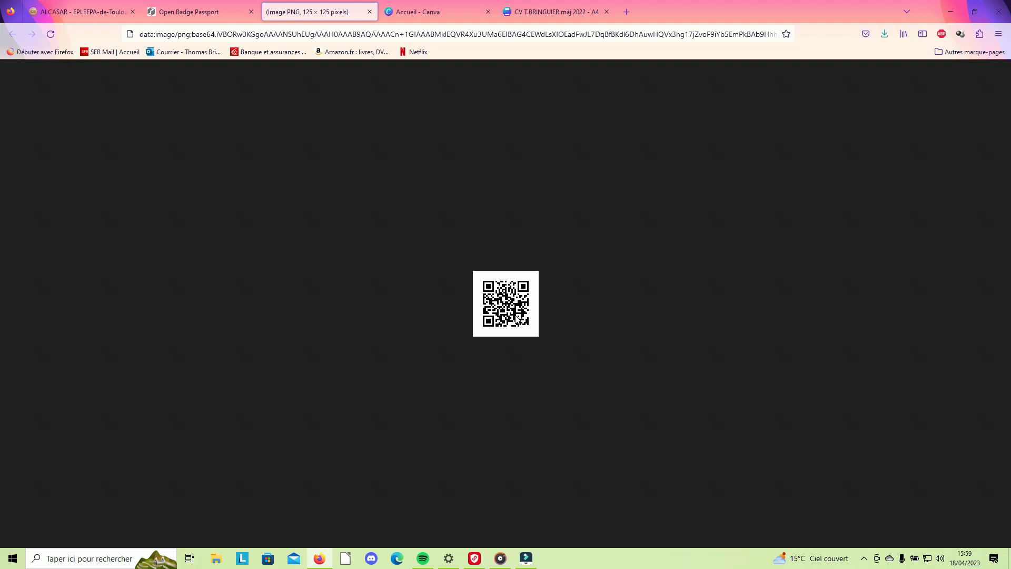
right_click(504, 308)
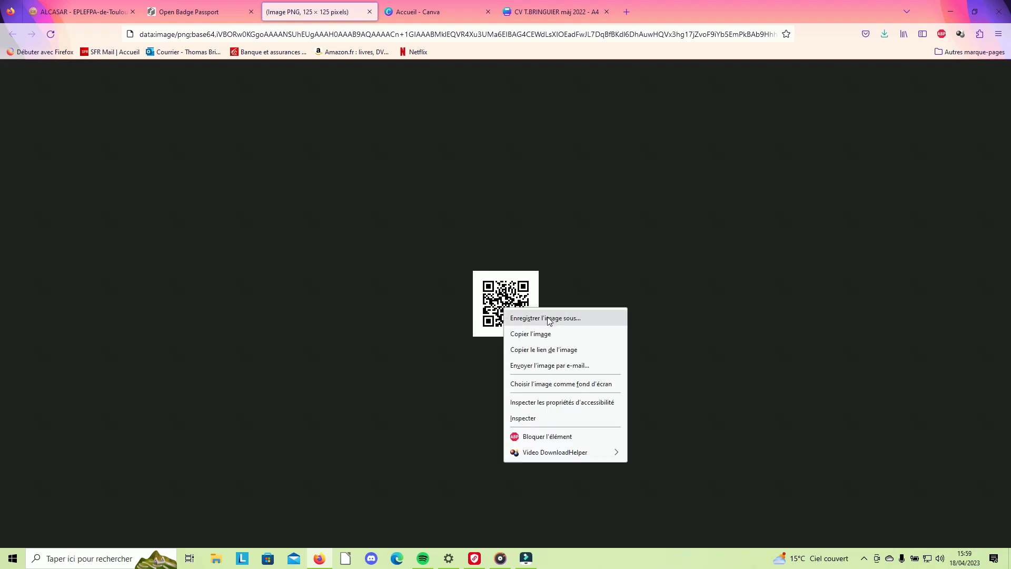
click(547, 318)
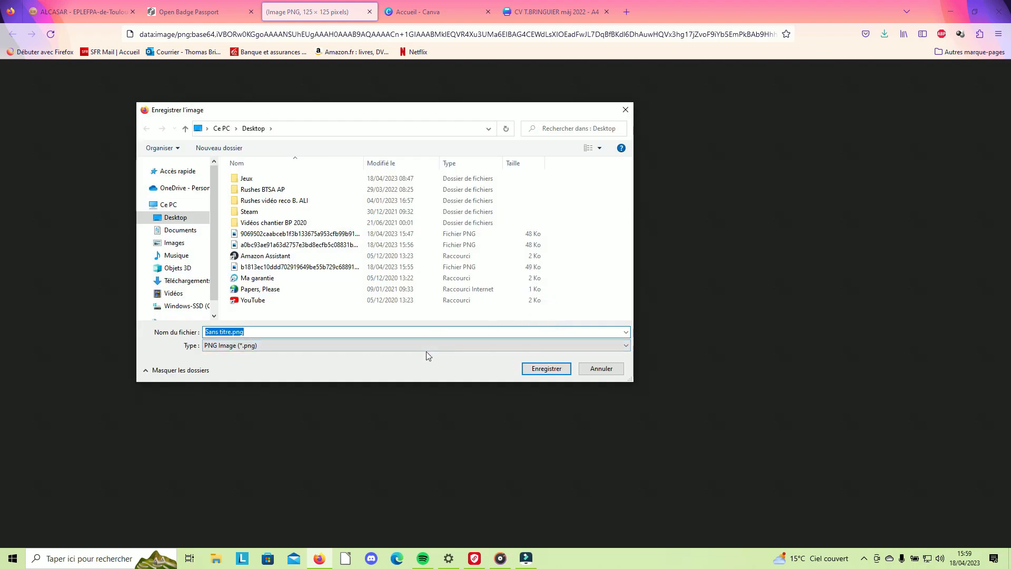
text(Q)
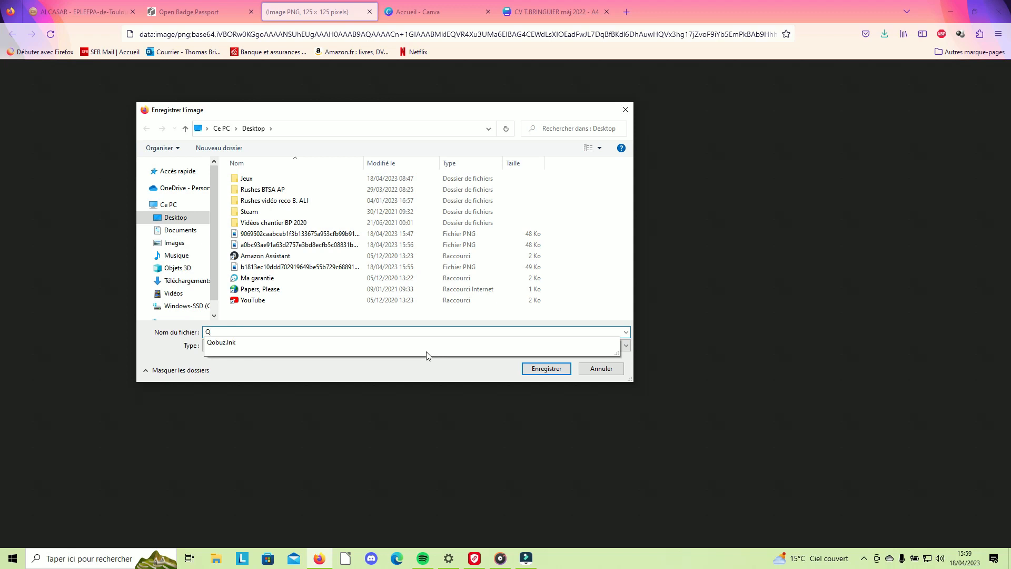
text(R code Profil OBP Thomas)
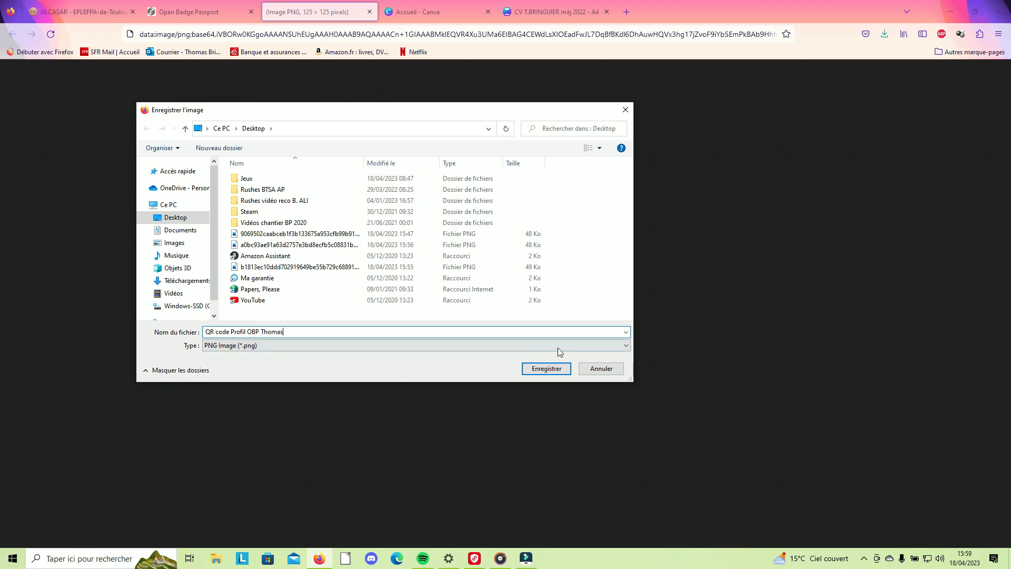
click(551, 368)
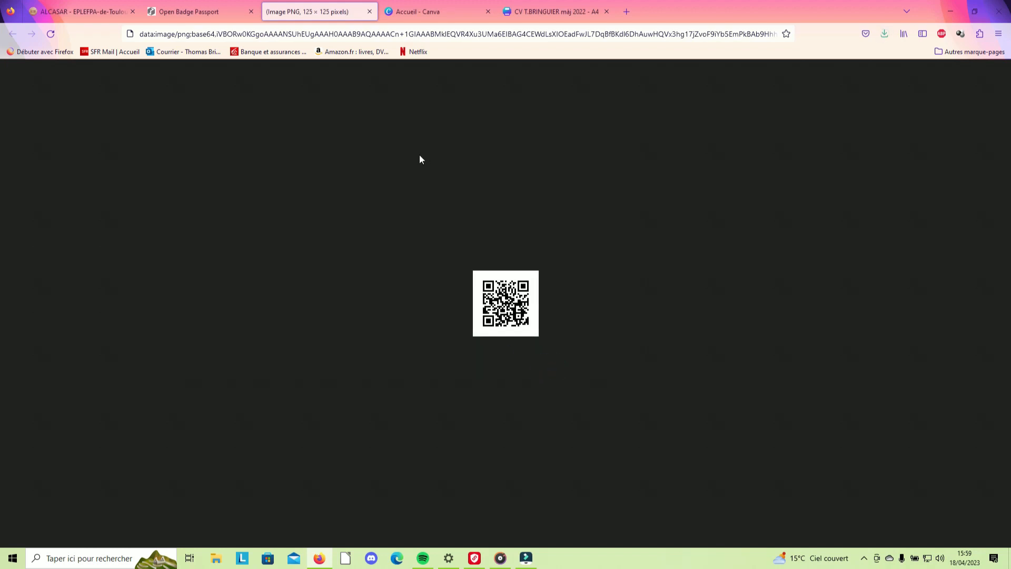
click(370, 11)
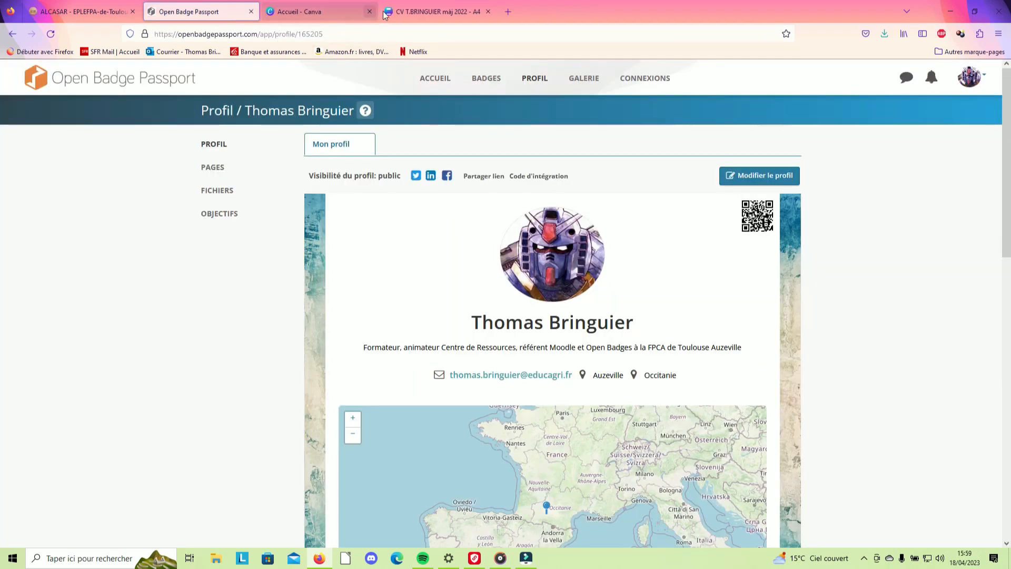
Open the Canva CV design and upload the QR code PNG from the Desktop.
click(327, 7)
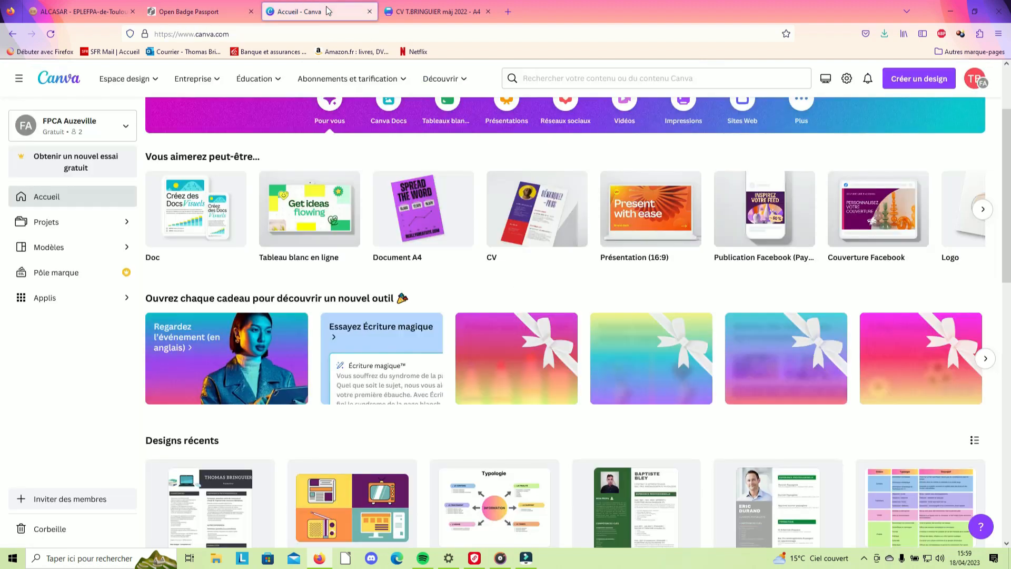
scroll(265, 340, down, 1)
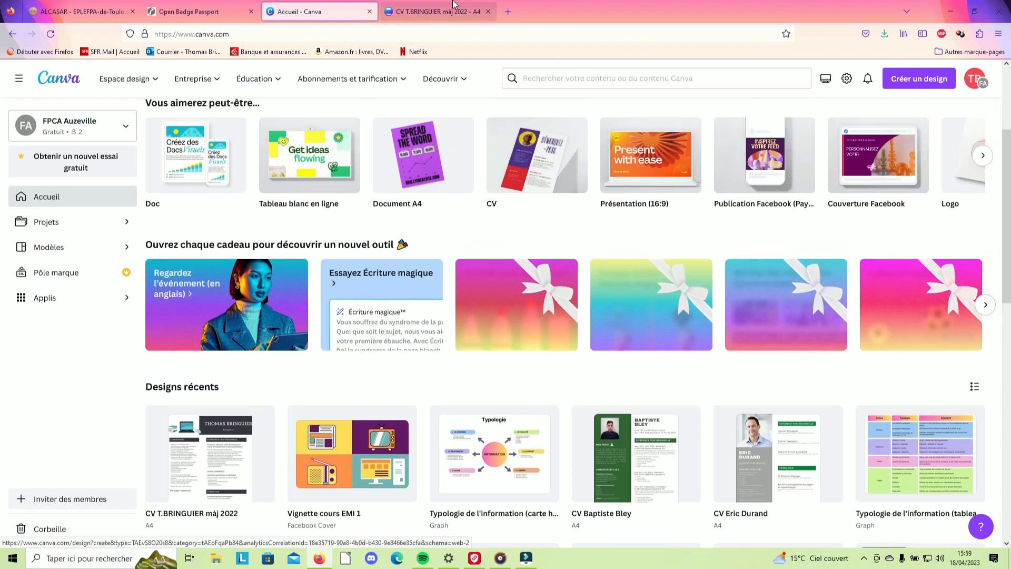
click(448, 11)
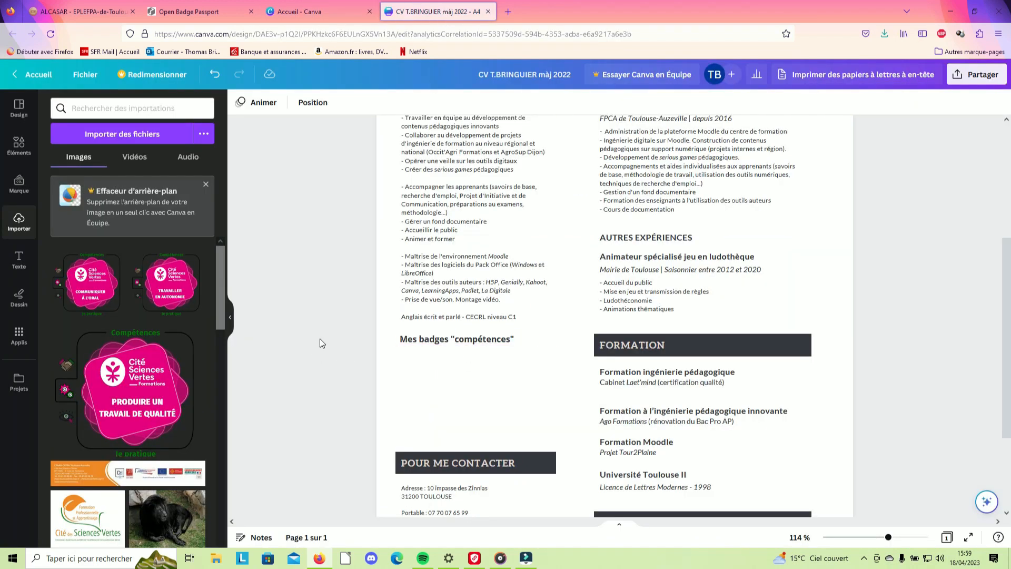
scroll(320, 339, down, 1)
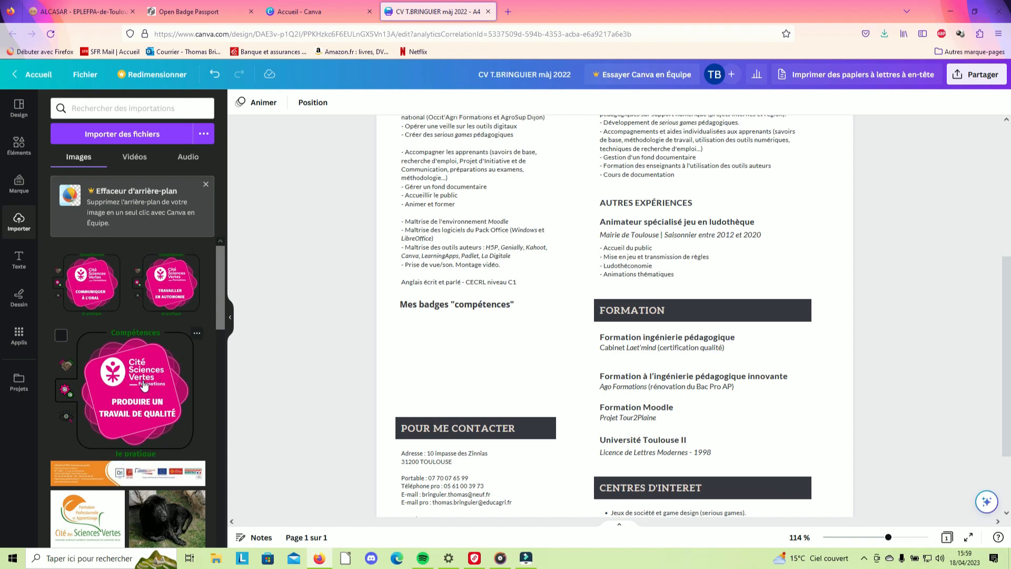
click(118, 134)
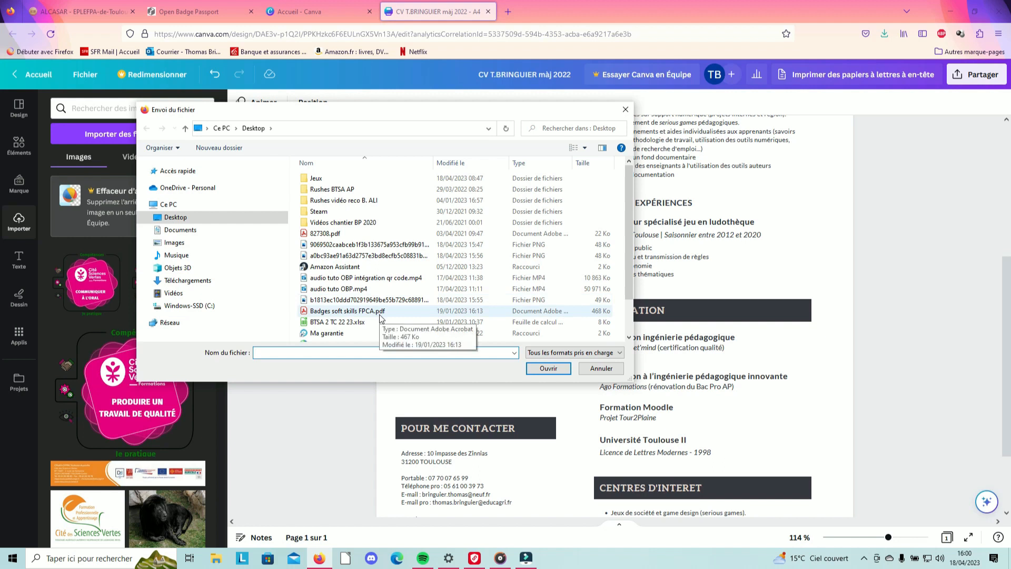
scroll(380, 317, down, 1)
double_click(367, 325)
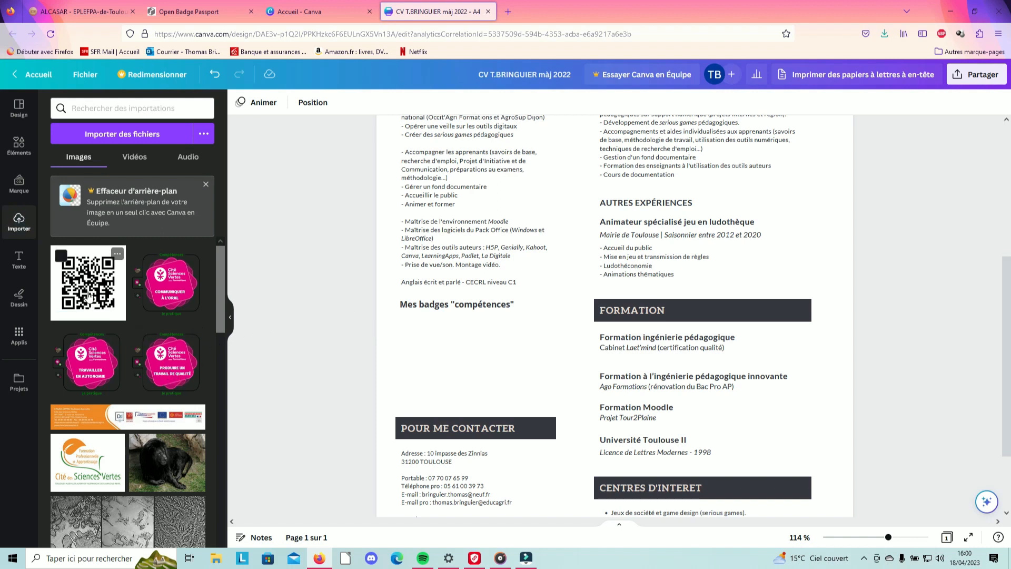
Place the QR code on the CV, shrink it to about 2.8 wide, under Mes badges "compétences".
drag(89, 297, 413, 349)
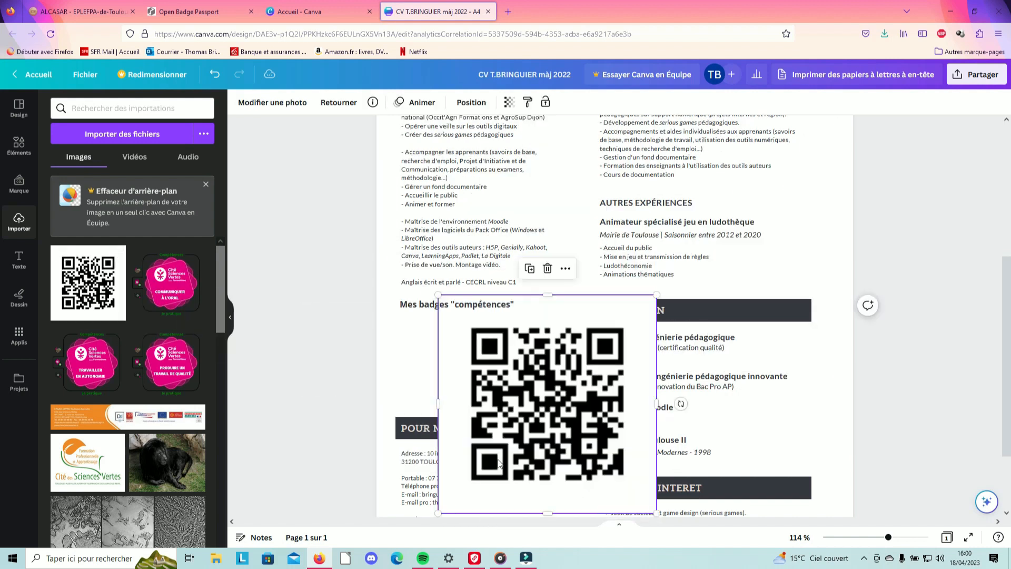
drag(439, 512, 627, 368)
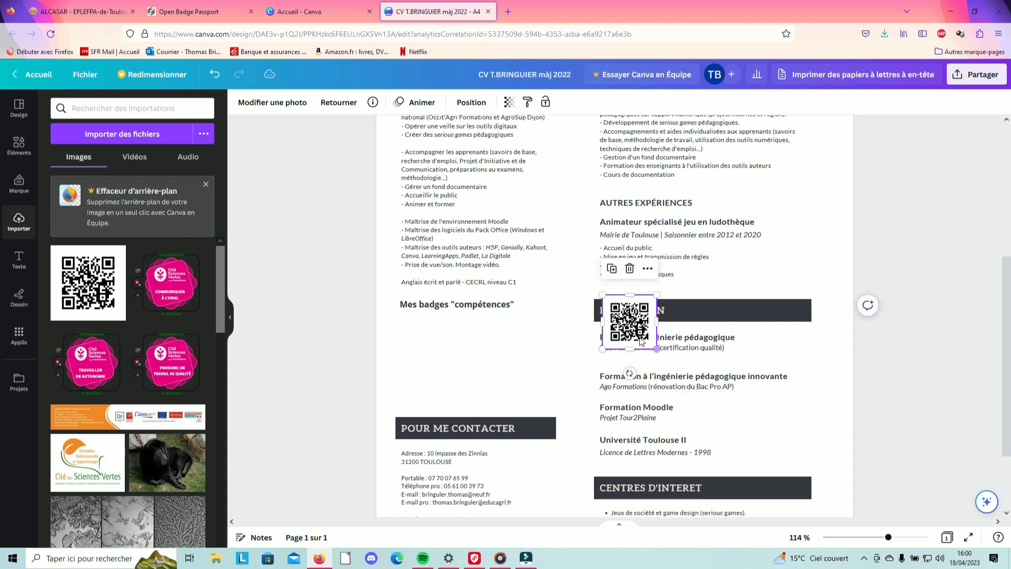
drag(630, 324, 516, 359)
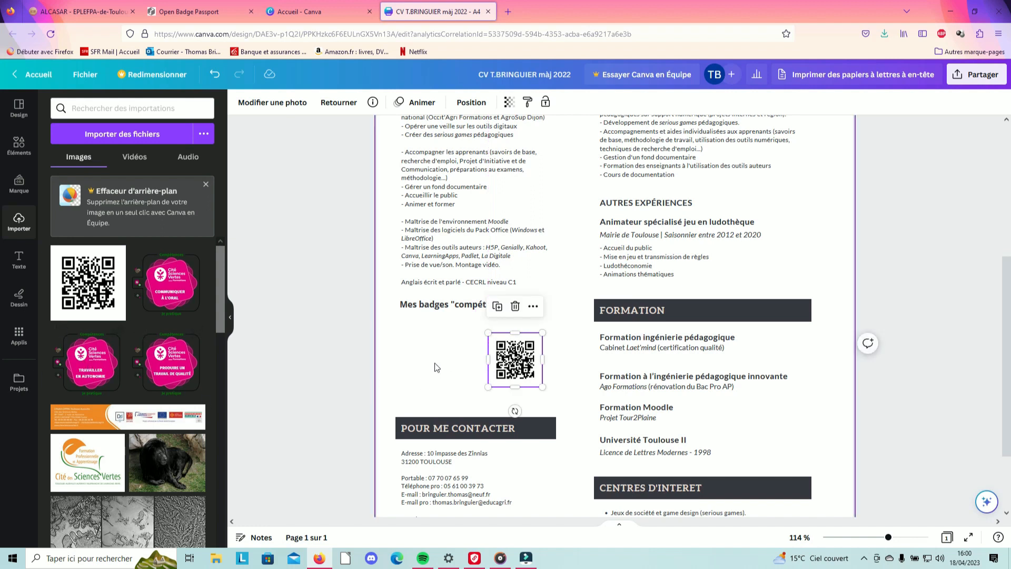
click(421, 364)
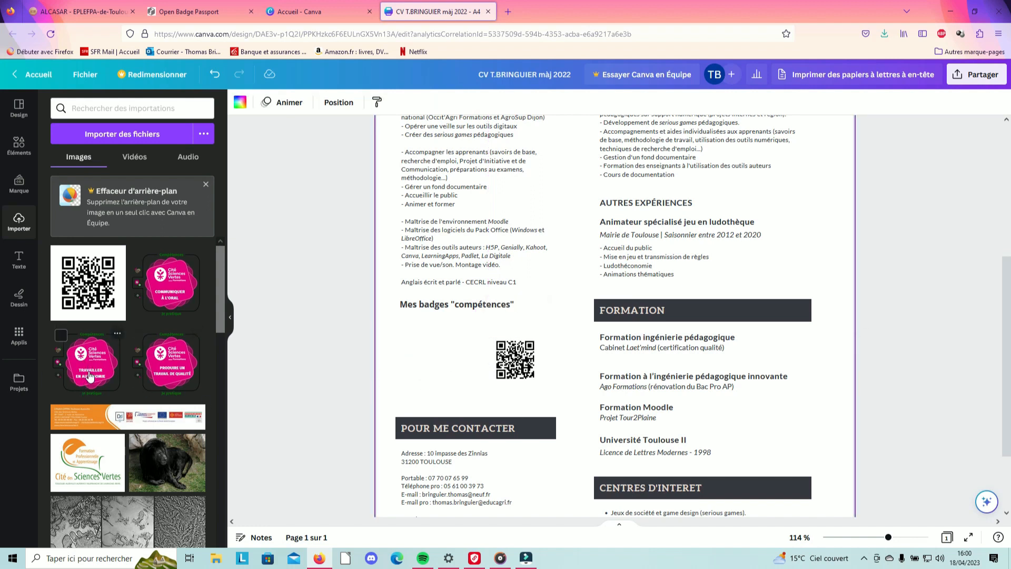
Add the Produire un travail de qualité badge, shrink it and set it beside the QR code.
drag(170, 366, 466, 327)
drag(598, 367, 616, 260)
drag(451, 437, 699, 312)
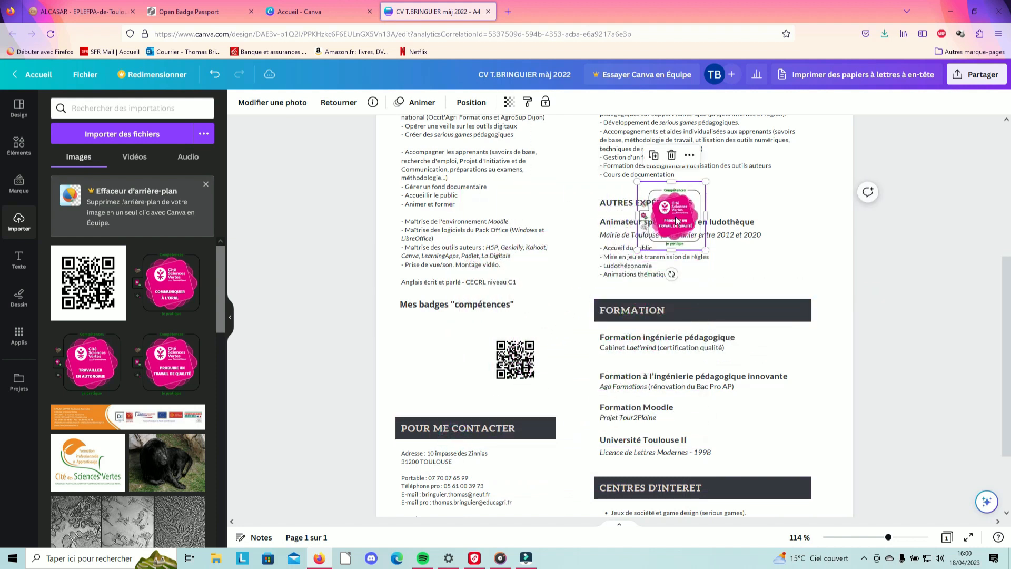
drag(671, 221, 456, 356)
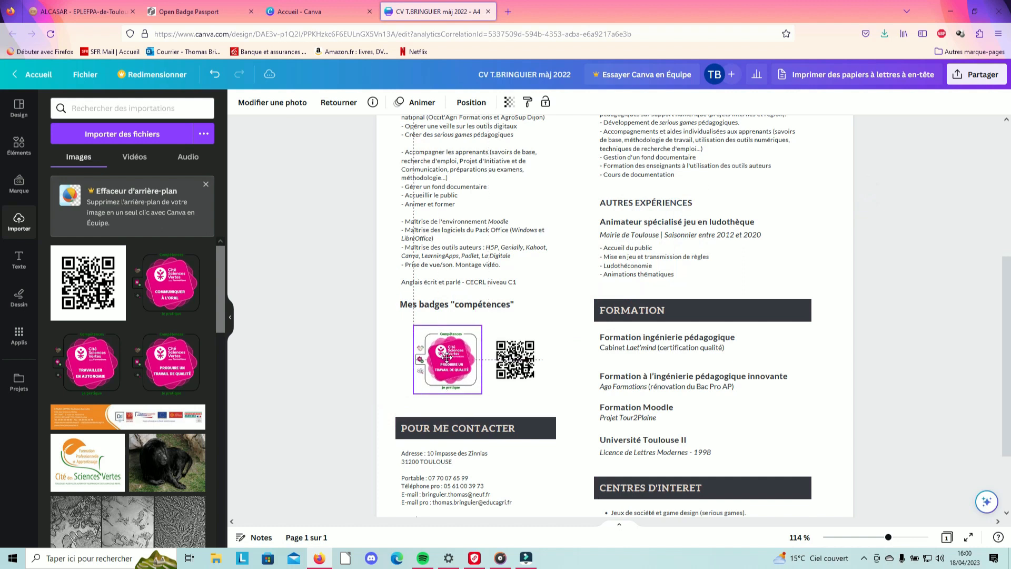
click(519, 363)
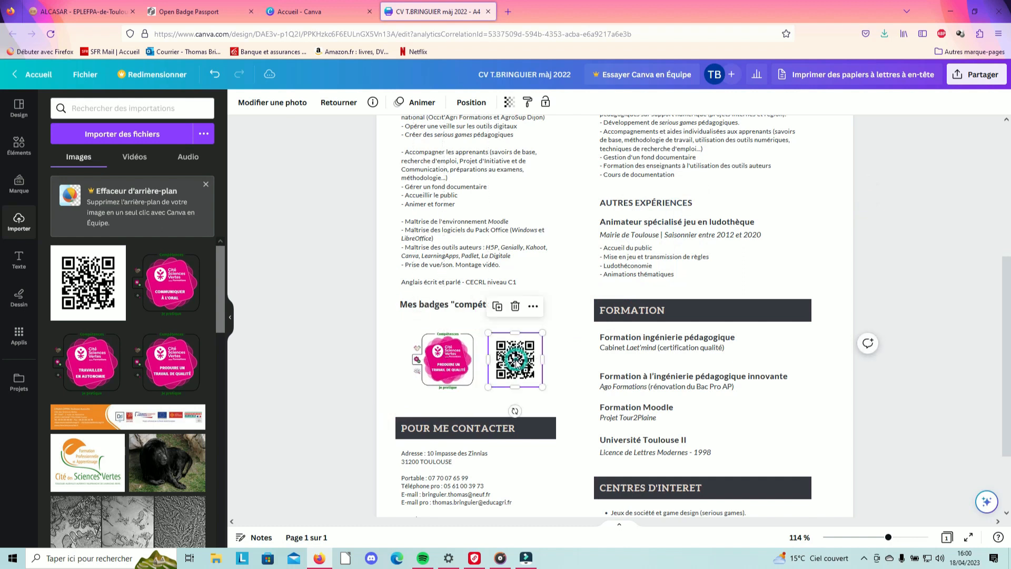
click(447, 413)
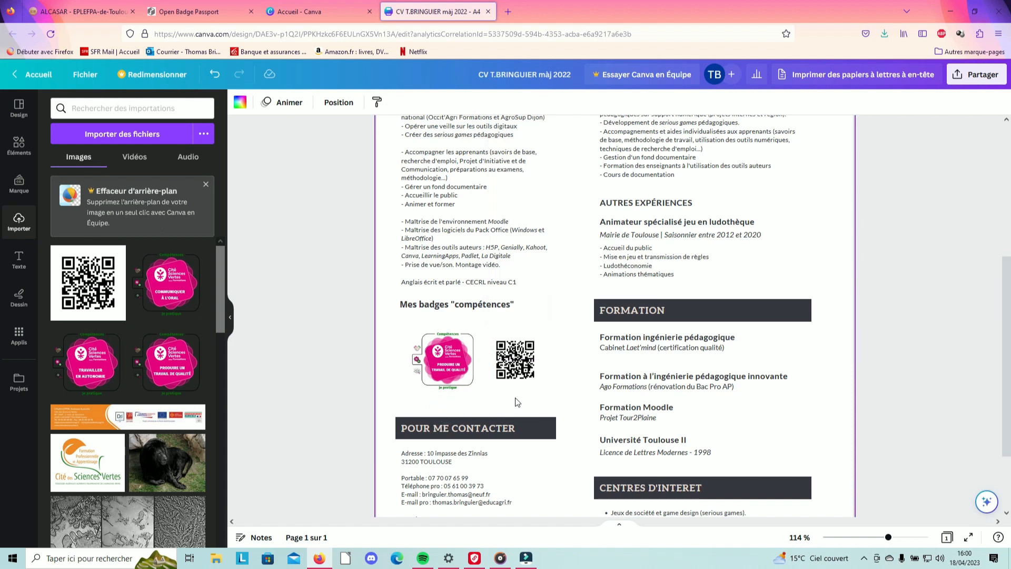
Nudge the QR code and badge left so they sit neatly side by side.
click(519, 364)
drag(519, 365, 543, 327)
drag(444, 371, 432, 366)
click(505, 369)
drag(505, 369, 472, 395)
click(466, 389)
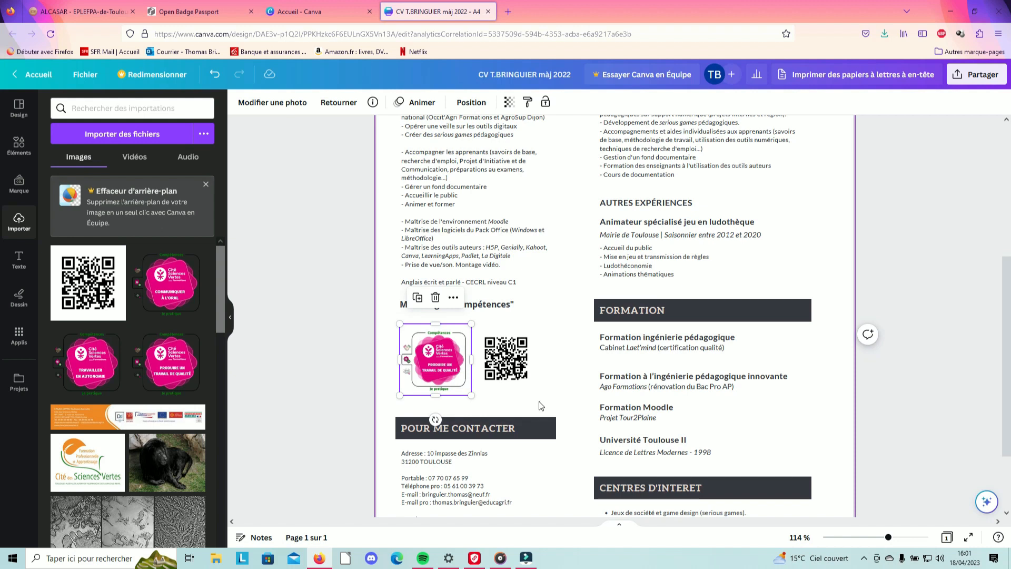
click(540, 406)
scroll(504, 461, up, 2)
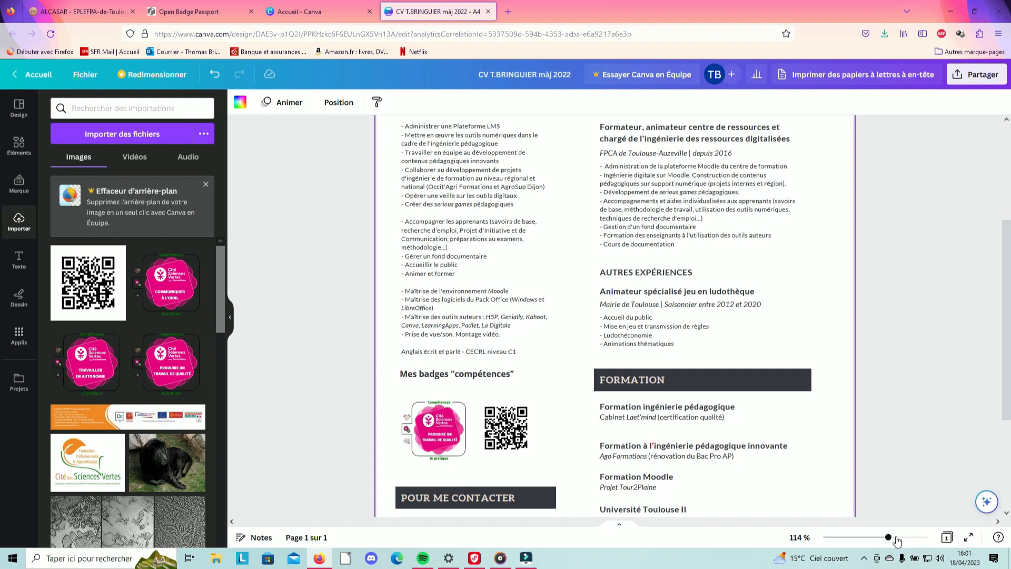
Zoom in and out on the CV to inspect the badge section.
drag(889, 537, 898, 537)
scroll(555, 325, down, 1)
scroll(555, 327, down, 3)
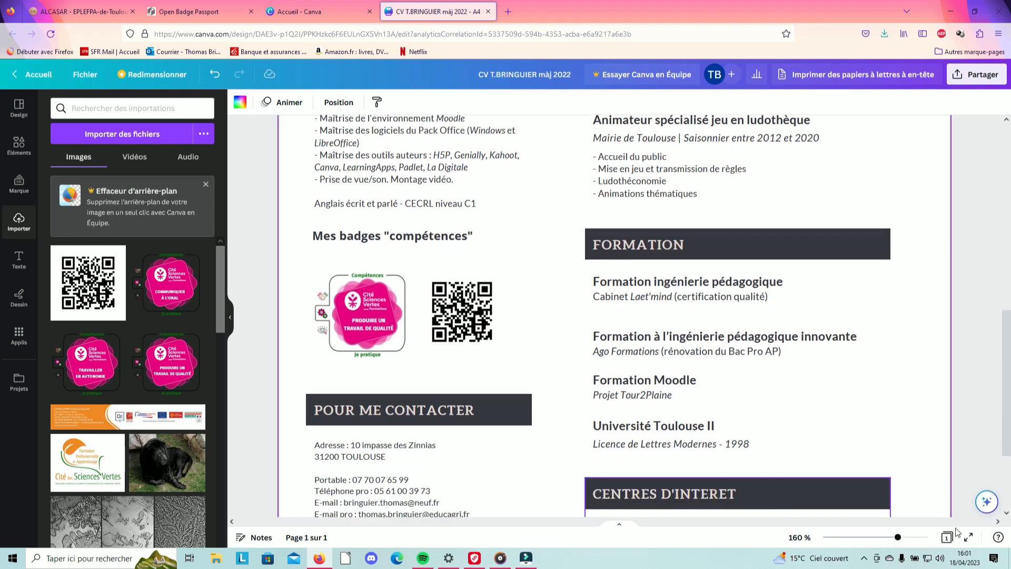
drag(899, 538, 903, 538)
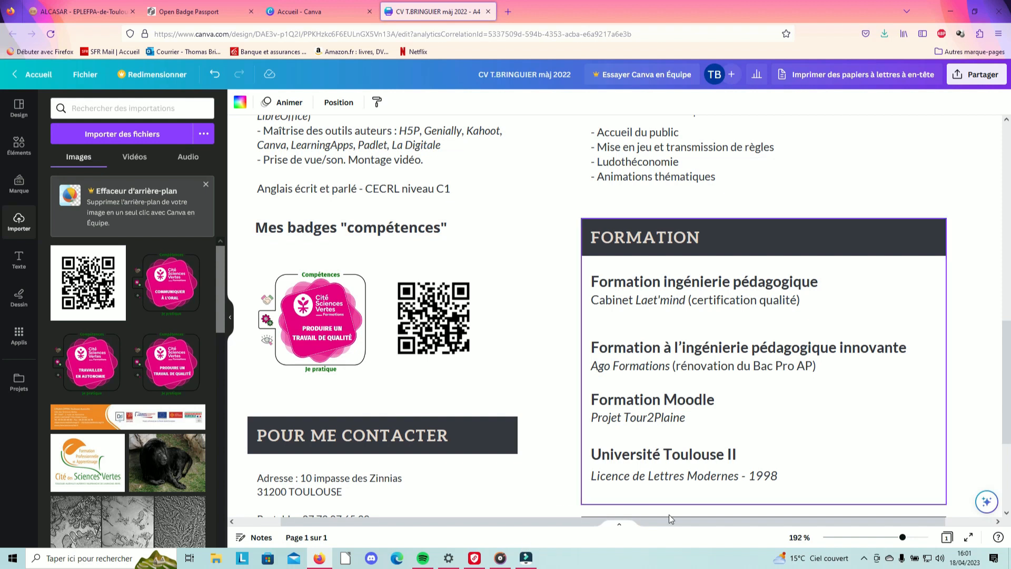
drag(903, 537, 894, 537)
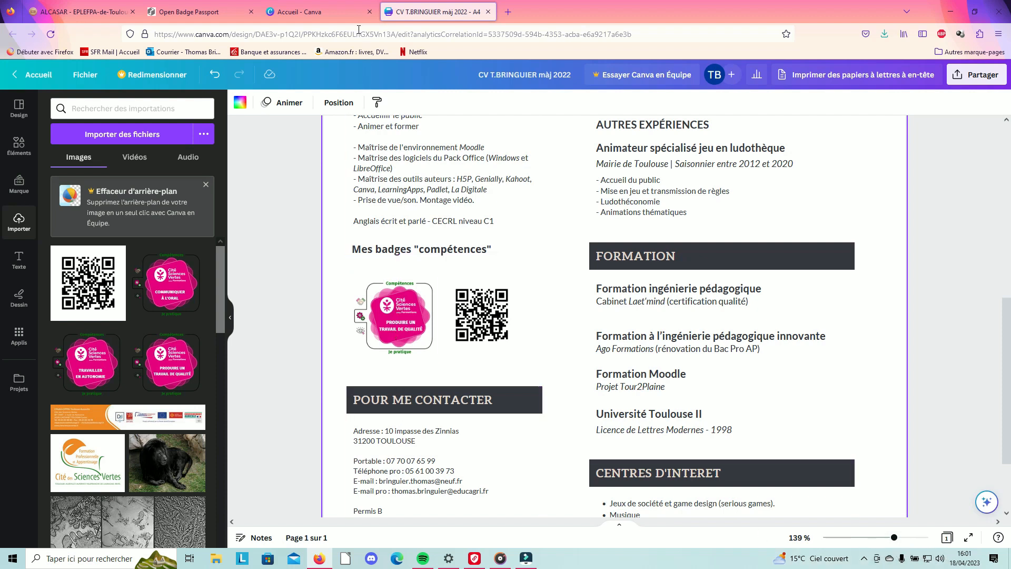
Return to the Je sais communiquer à l'oral badge details in Open Badge Passport.
click(322, 16)
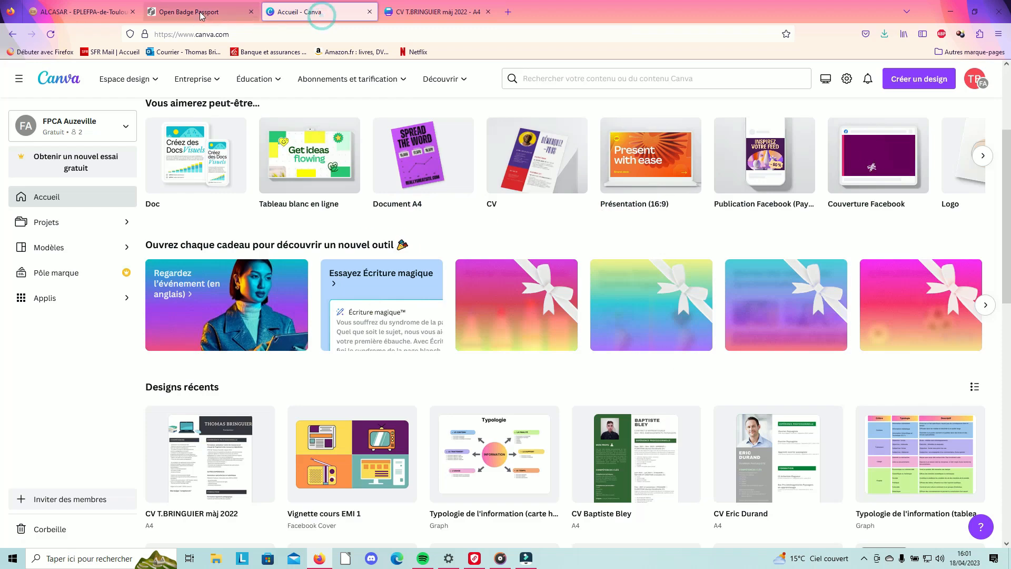
click(210, 12)
click(435, 12)
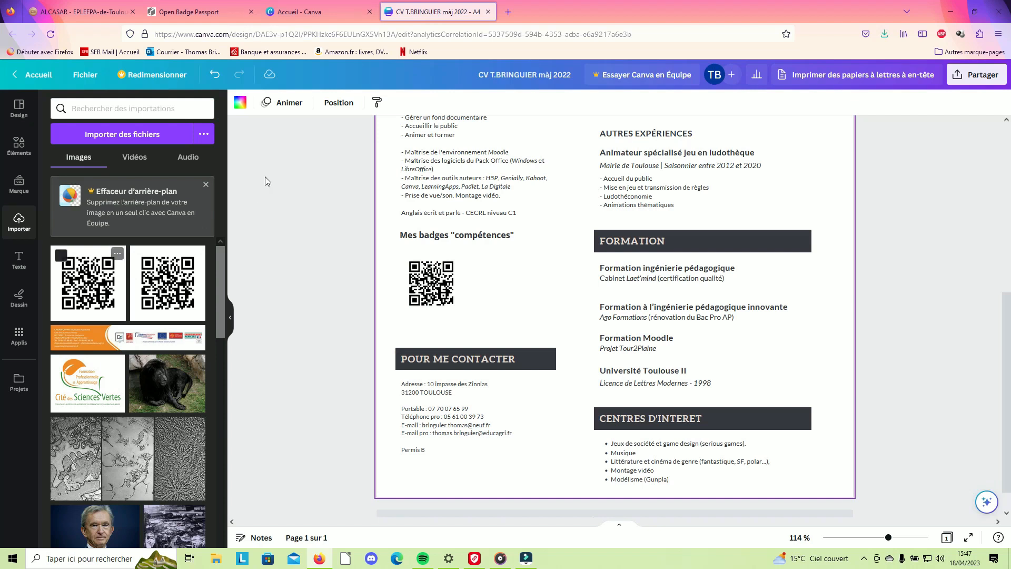
click(309, 12)
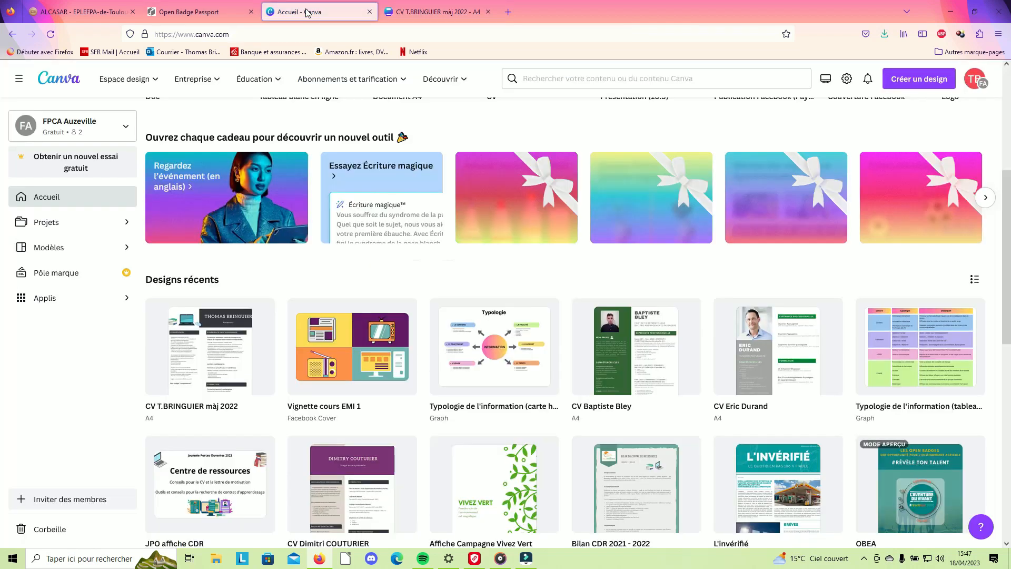
click(211, 16)
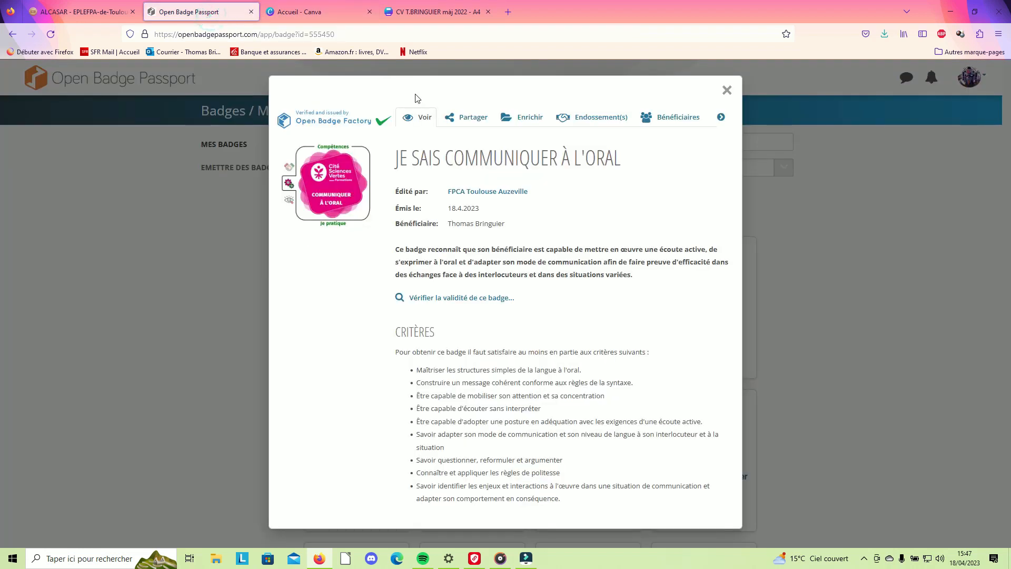
Add the Sans titre passport page as evidence to the oral-communication badge.
click(530, 119)
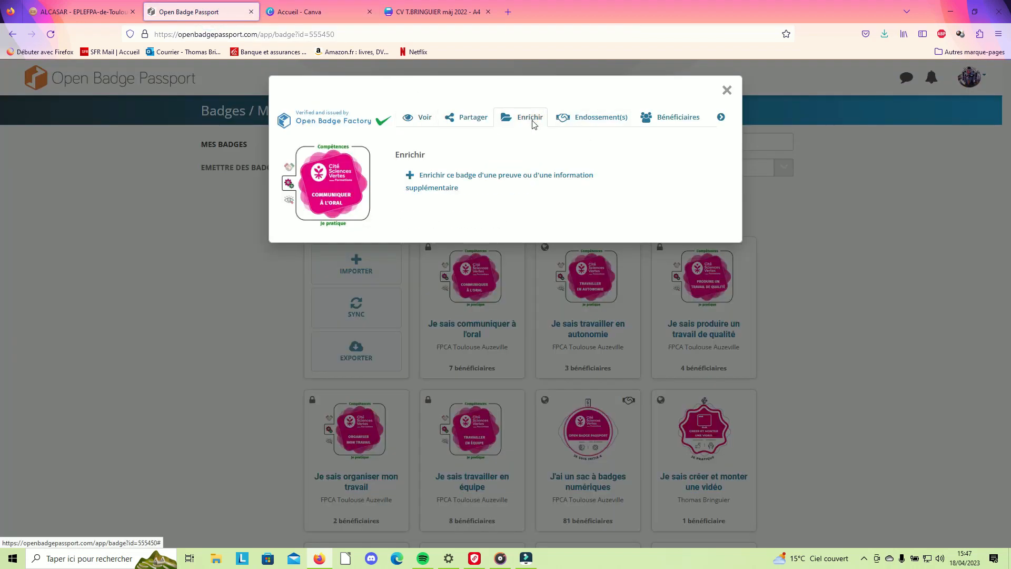
click(475, 179)
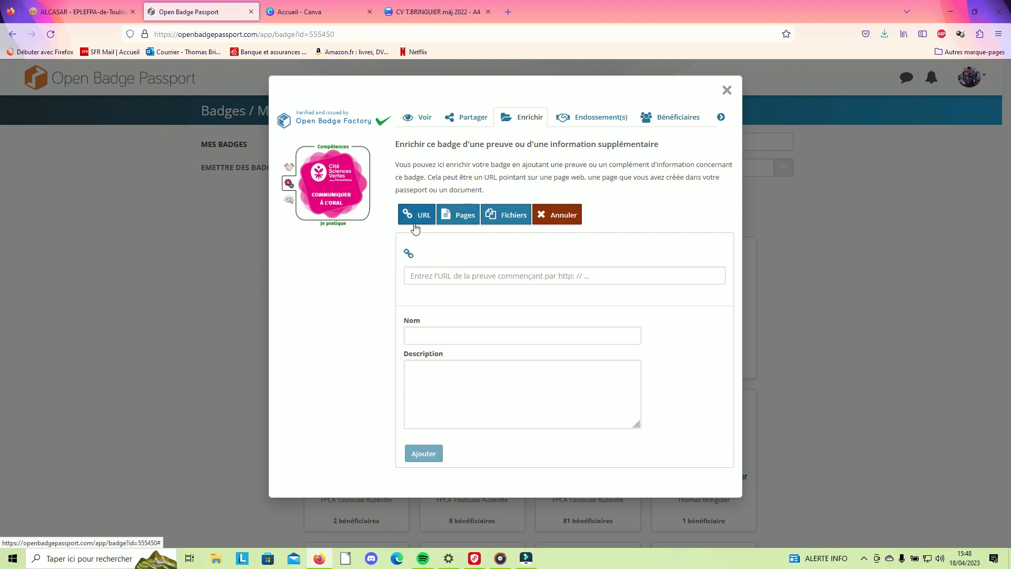
click(432, 275)
click(511, 216)
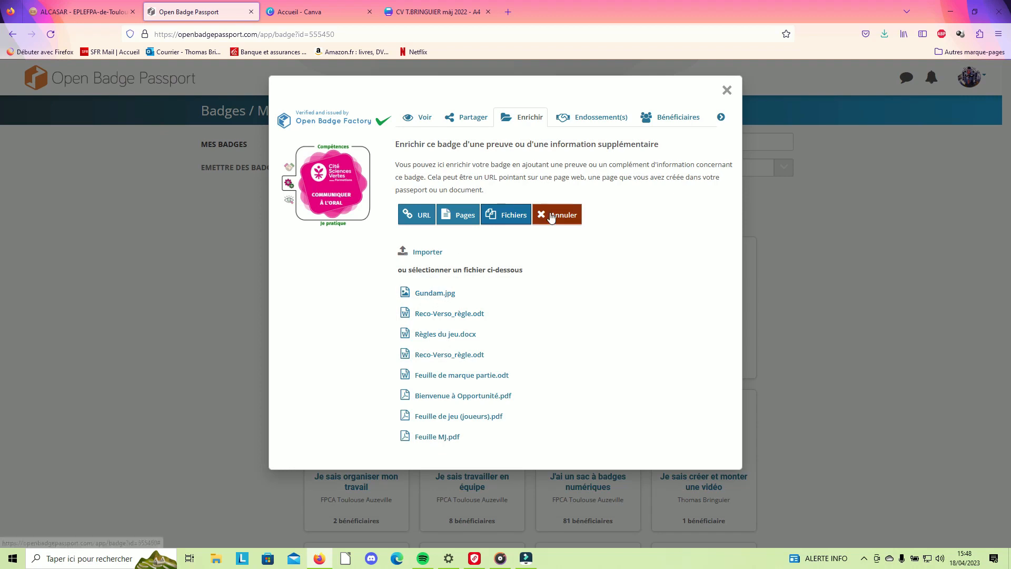
click(459, 216)
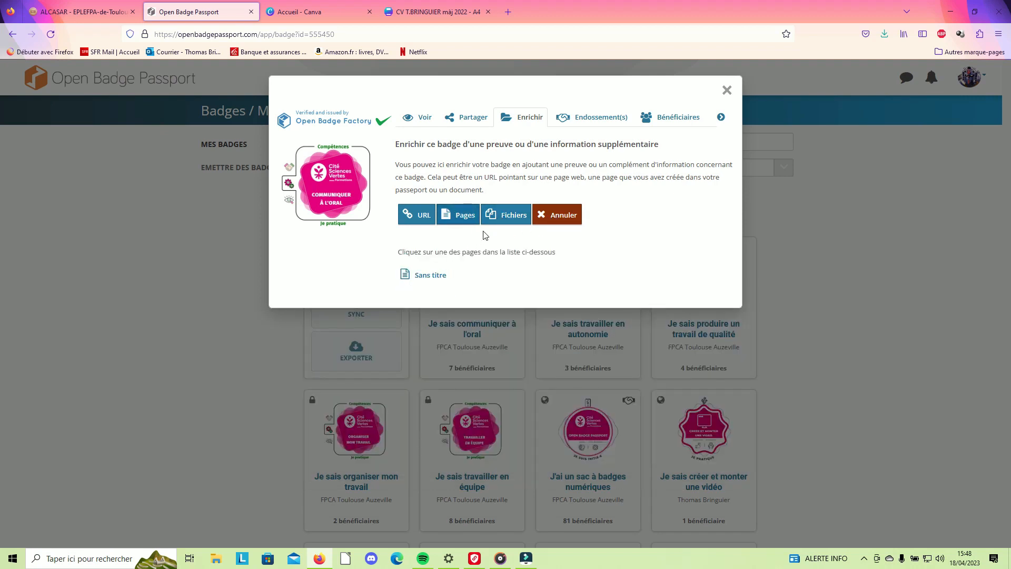
click(434, 277)
Rename the evidence 'Comment j'ai reçu ce badge' and view the badge's endorsements (0).
click(438, 312)
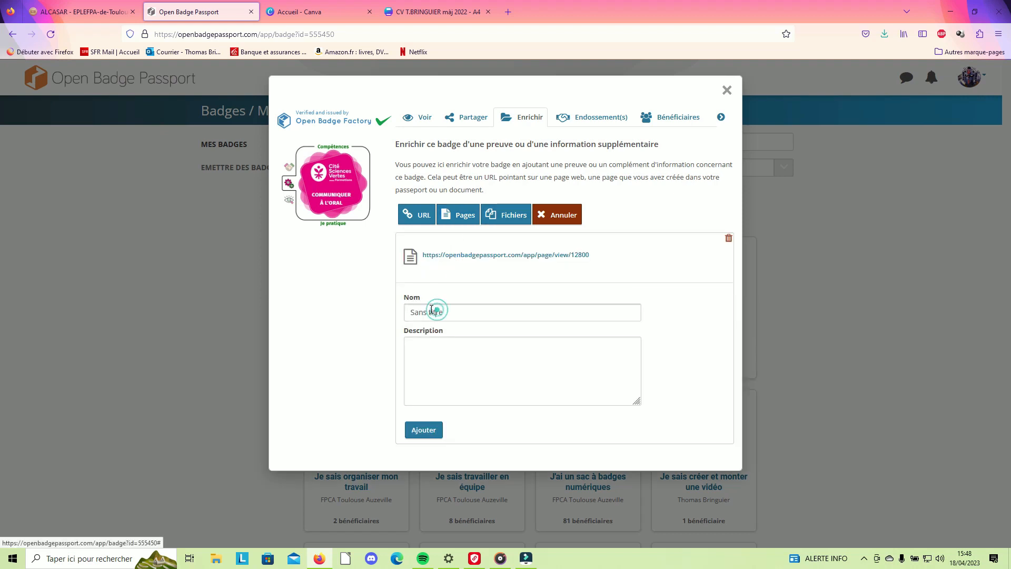
key(BackSpace)
key(BackSpace)
key(BackSpace)
key(BackSpace)
key(BackSpace)
key(BackSpace)
key(BackSpace)
double_click(446, 317)
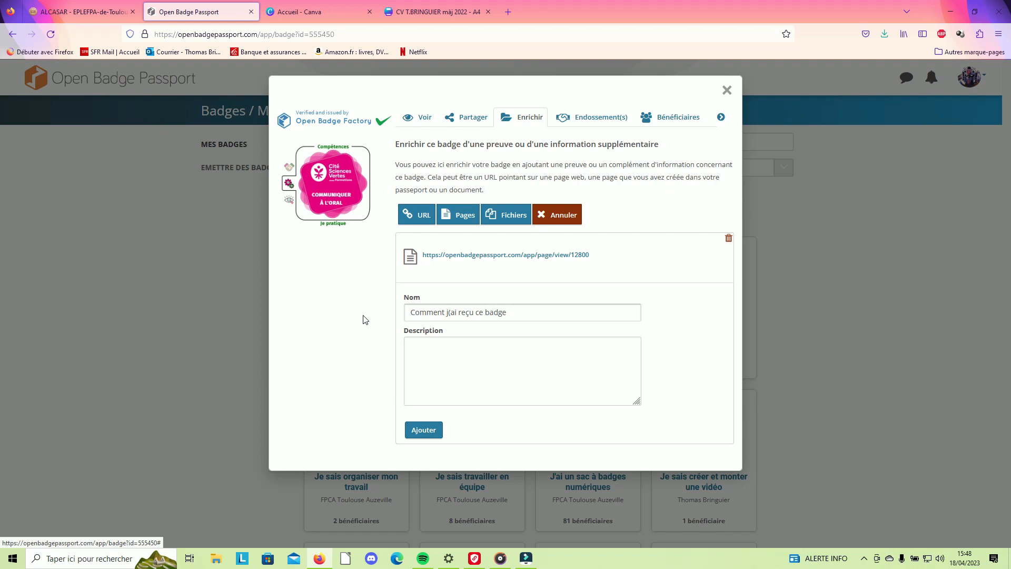
click(599, 119)
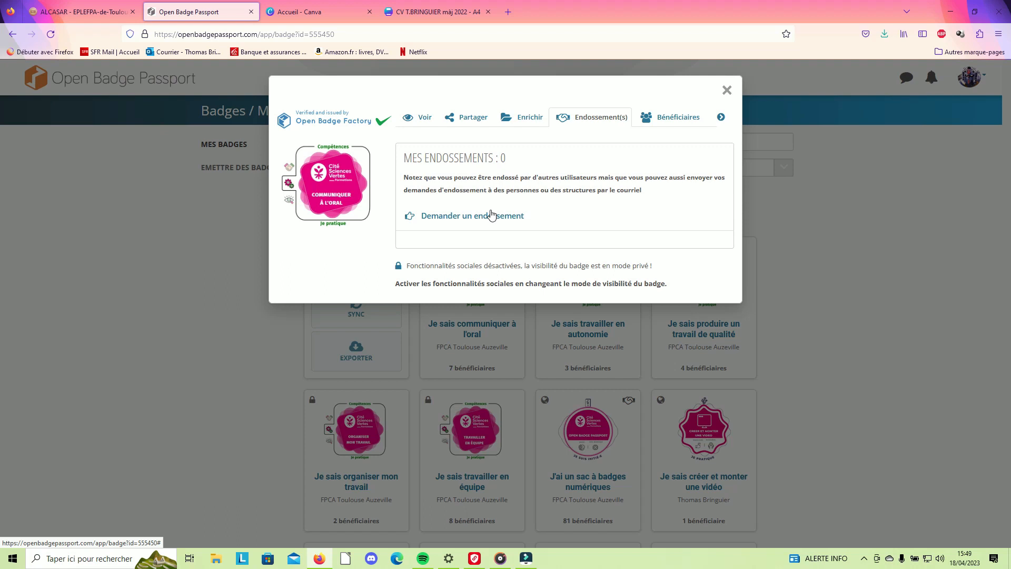
Open the endorsement request form and close it without sending.
click(458, 217)
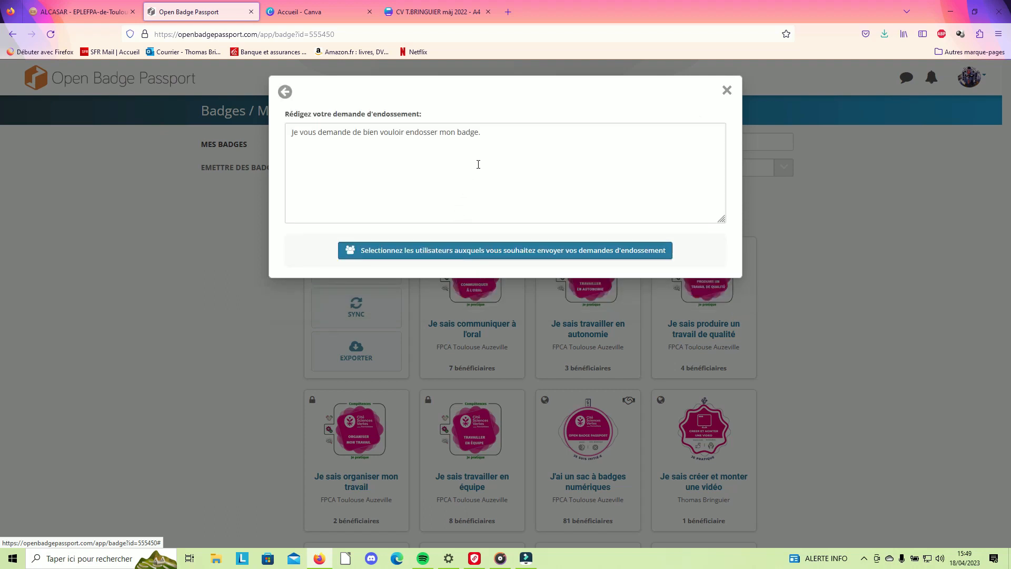
click(726, 91)
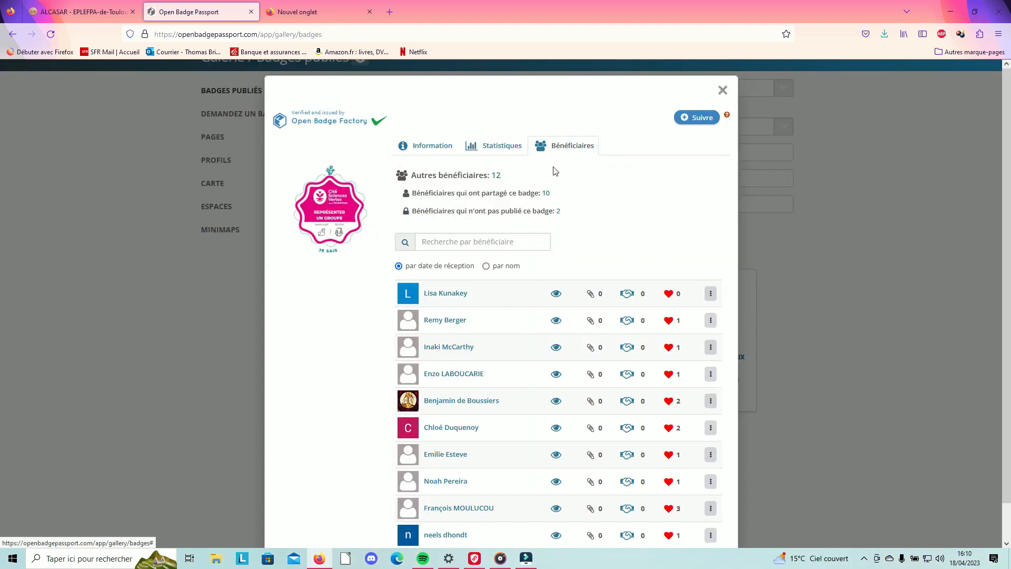
scroll(309, 297, down, 2)
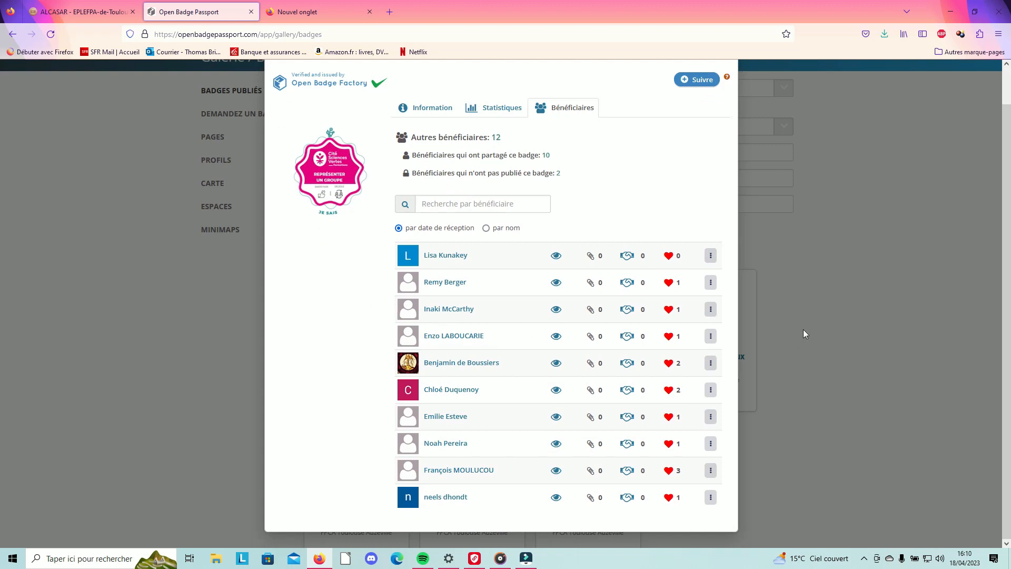
Congratulate the first Représenter un groupe recipient with Féliciter!, raising hearts from 0 to 1.
click(710, 470)
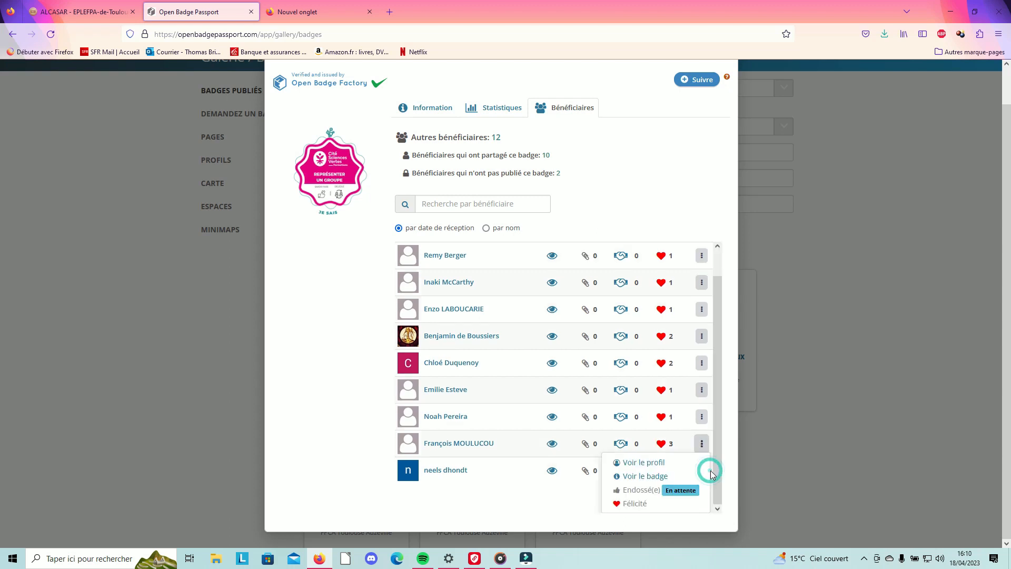
click(702, 445)
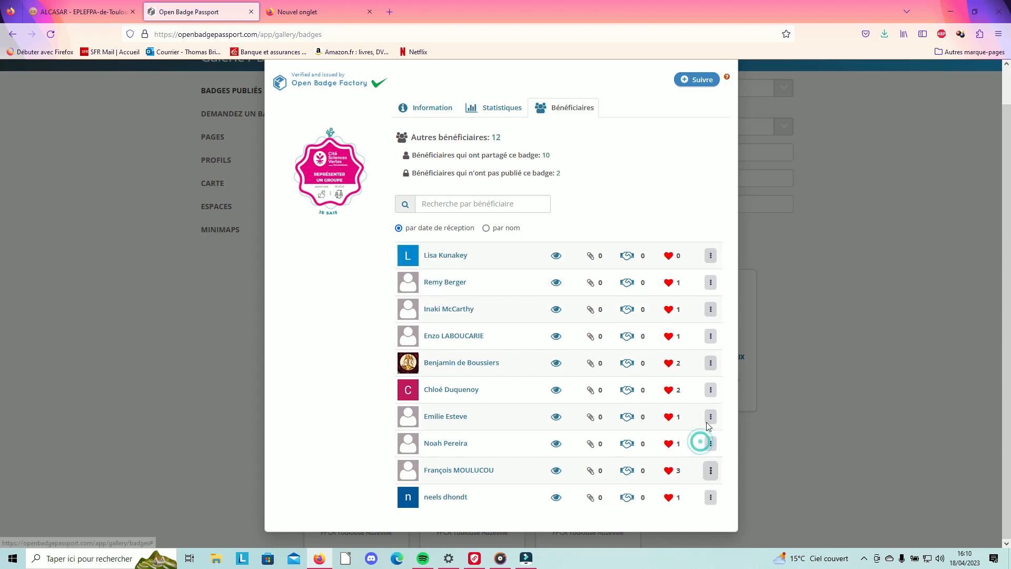
click(710, 263)
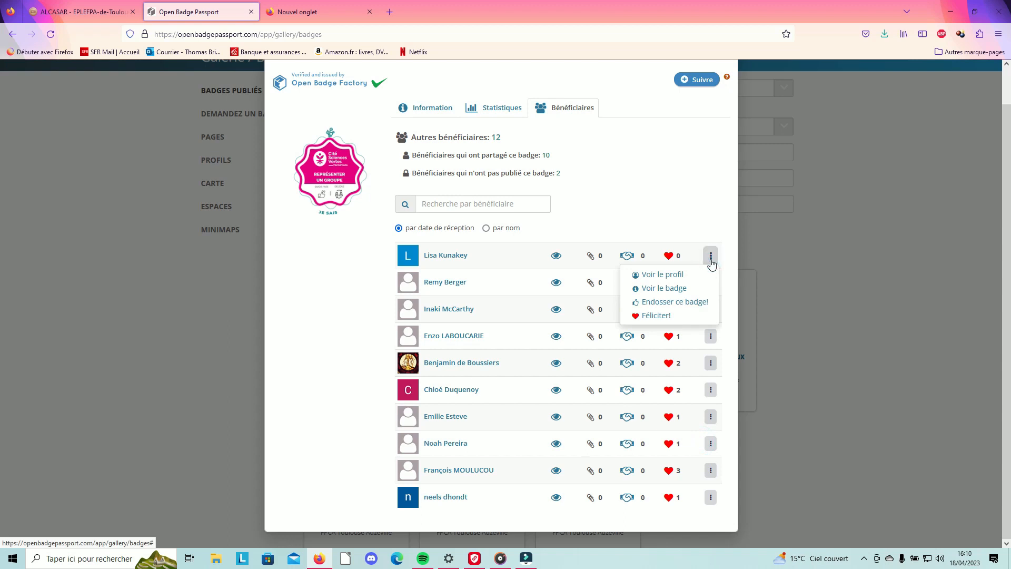
click(656, 316)
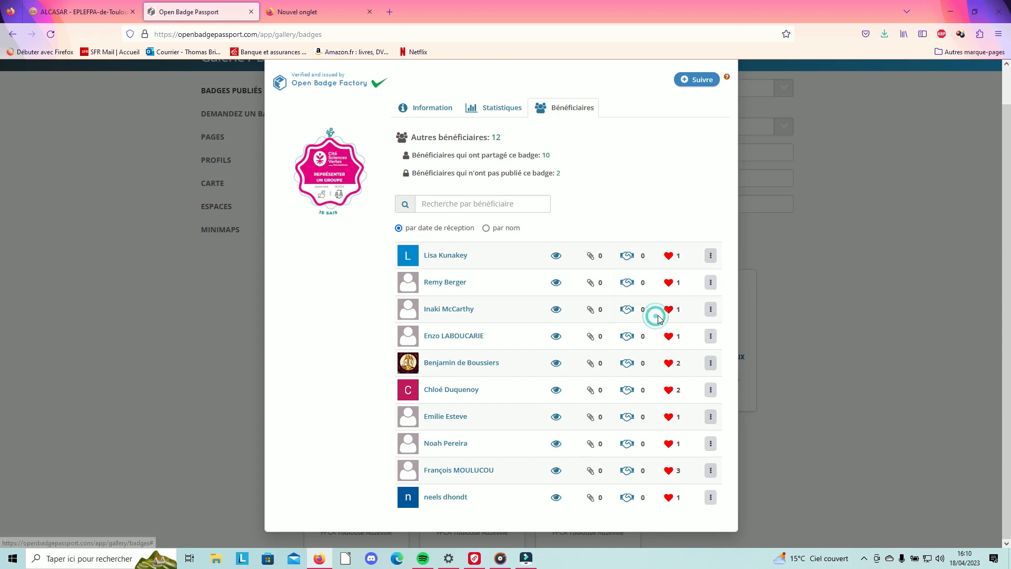
click(711, 257)
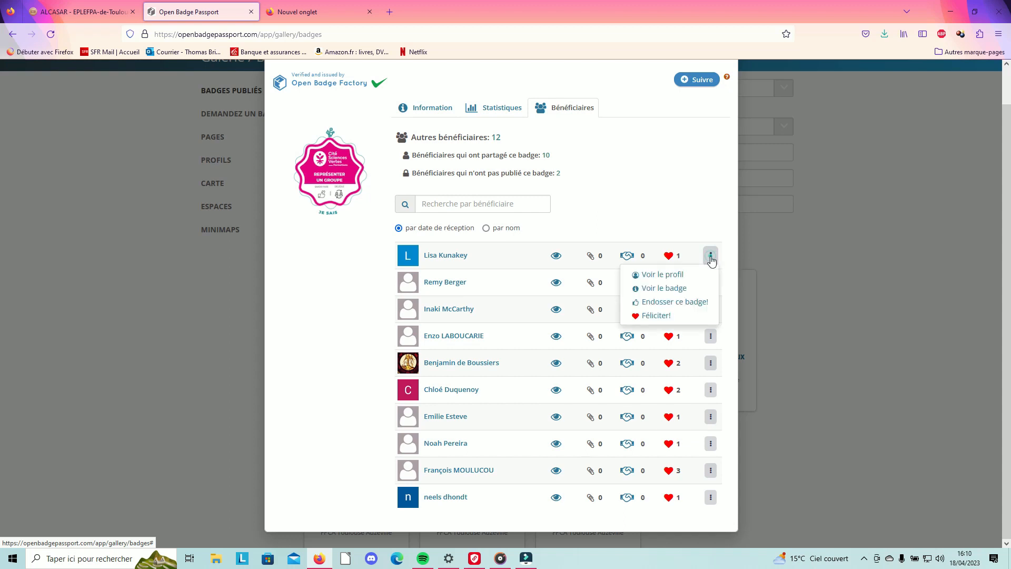
Endorse the recipient's badge with 'J'approuve ce badge' and 'Ce badge a été remis à la bonne personne !'.
click(673, 308)
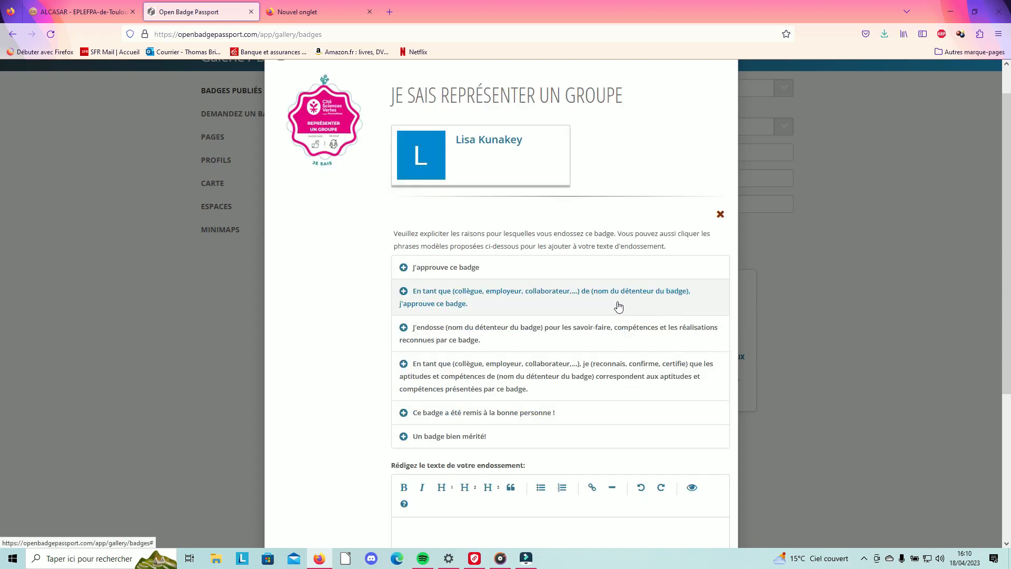
scroll(616, 302, down, 2)
click(467, 207)
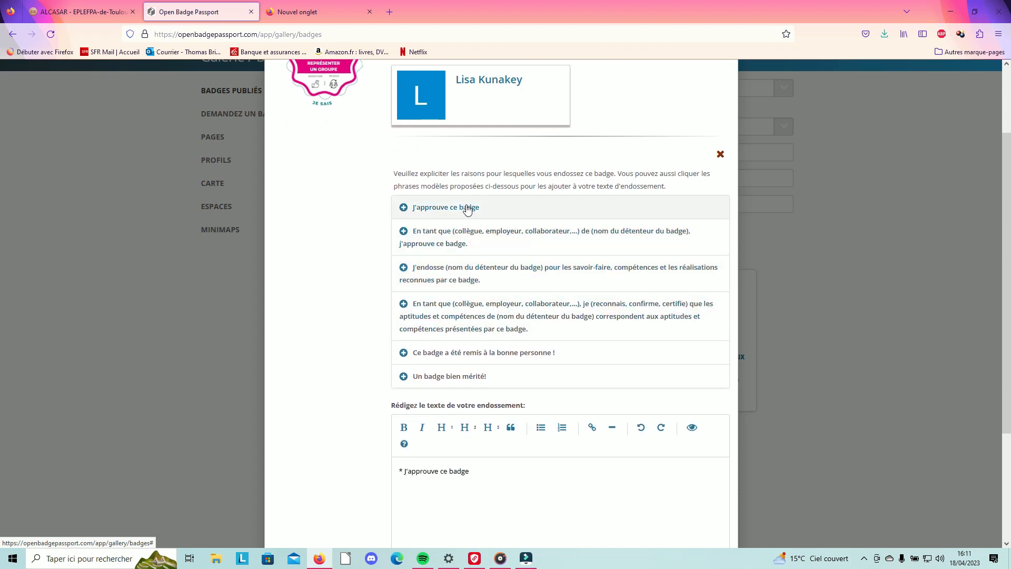
click(481, 355)
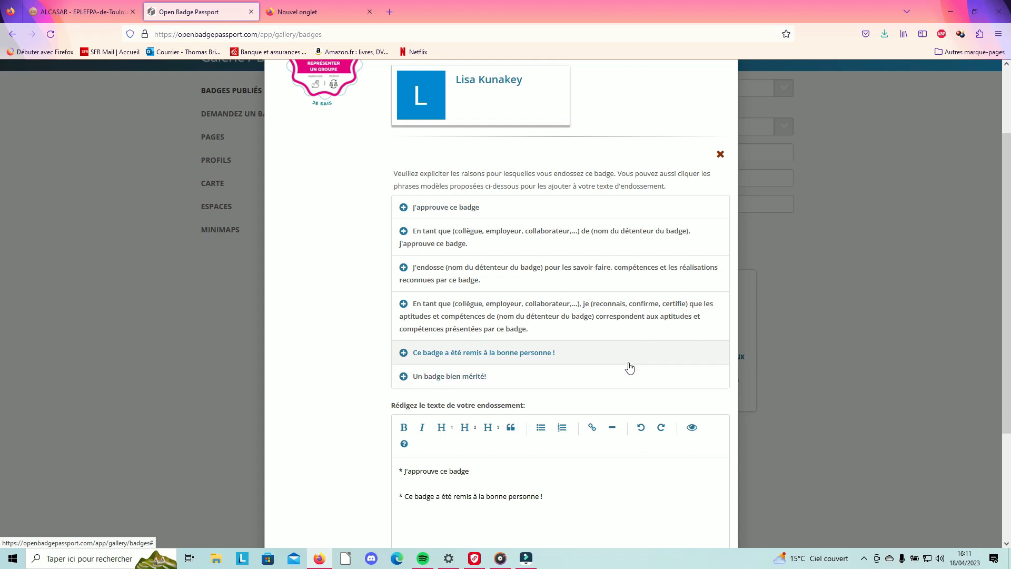
scroll(689, 375, down, 3)
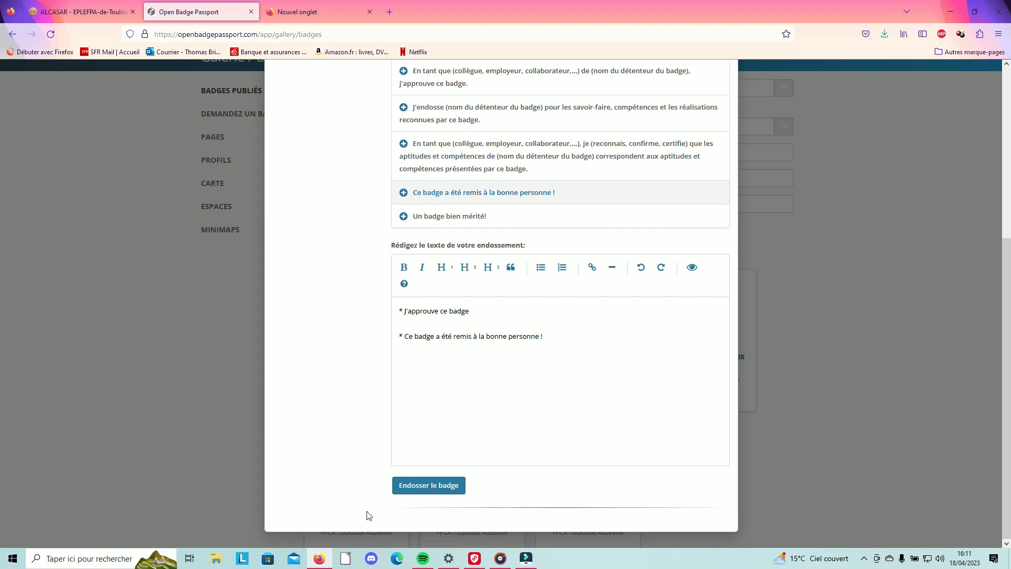
click(447, 487)
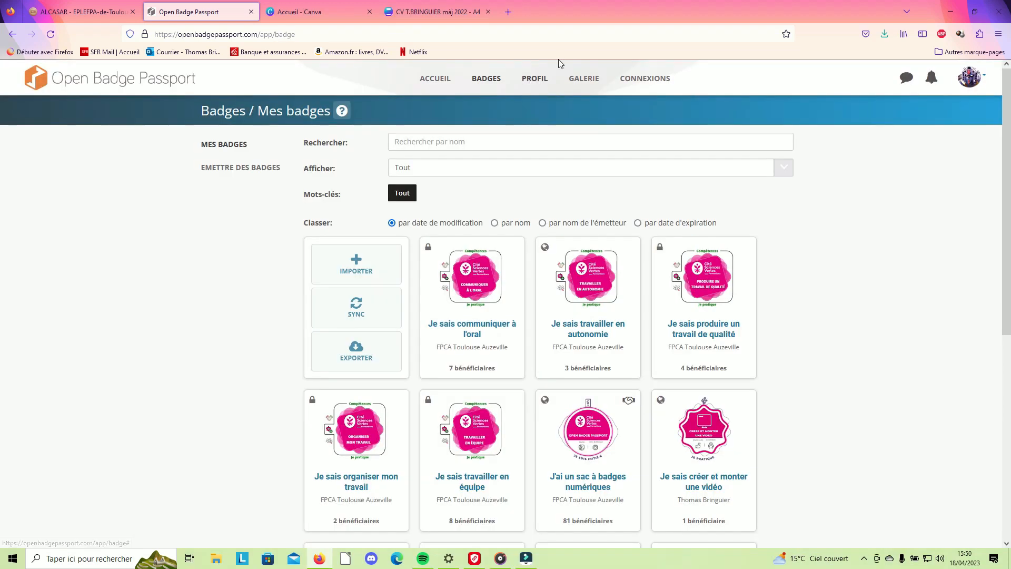
Filter the public badge gallery to country France and issuer 'FPCA'.
click(536, 78)
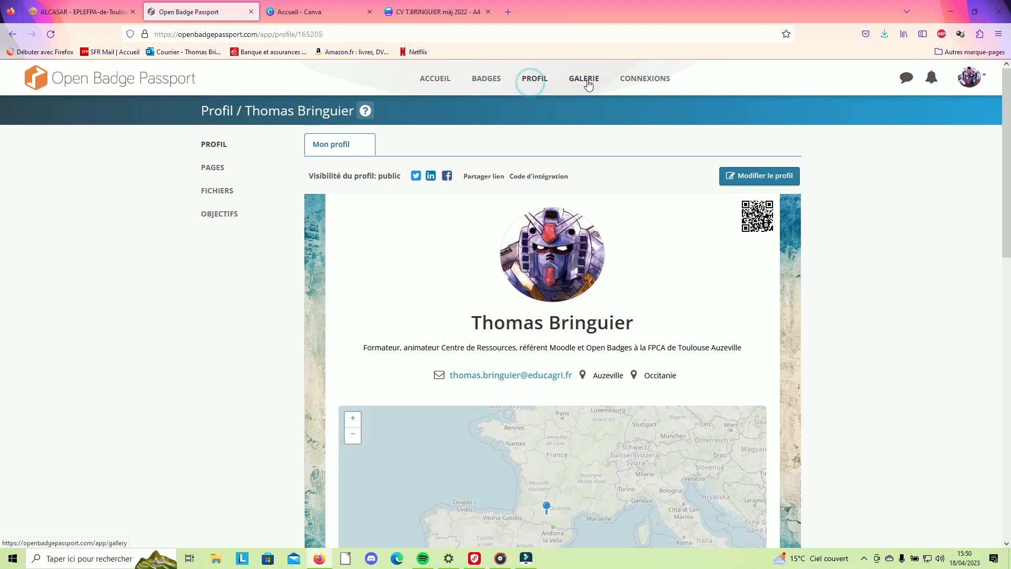
click(586, 81)
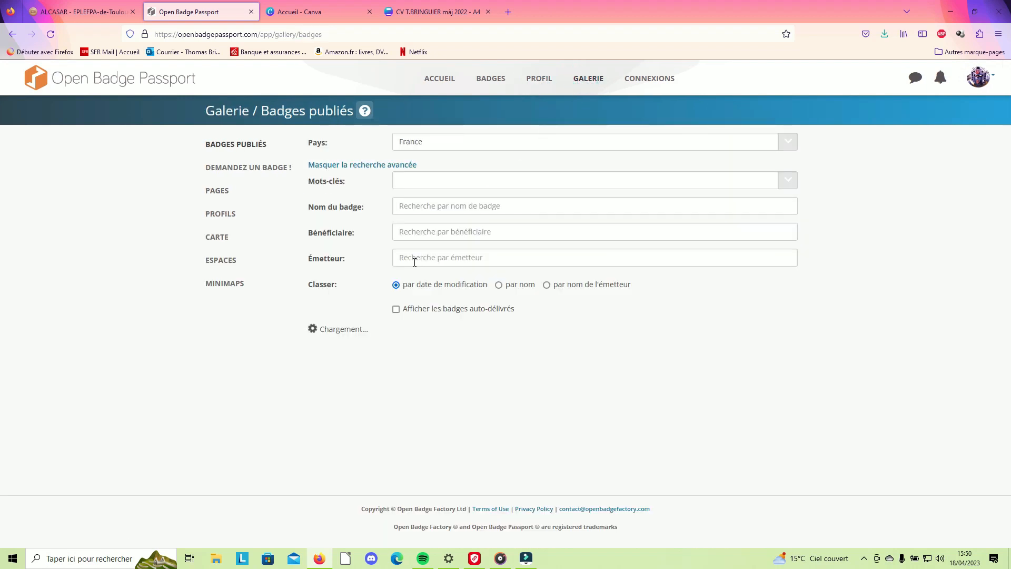
click(434, 258)
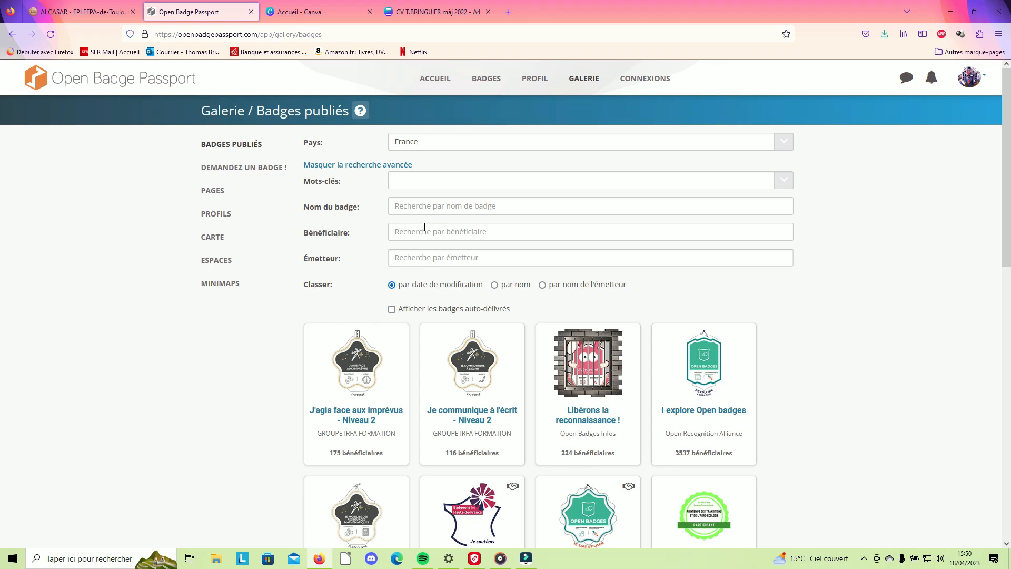
click(422, 232)
click(406, 258)
click(406, 259)
click(428, 257)
text(FPCA)
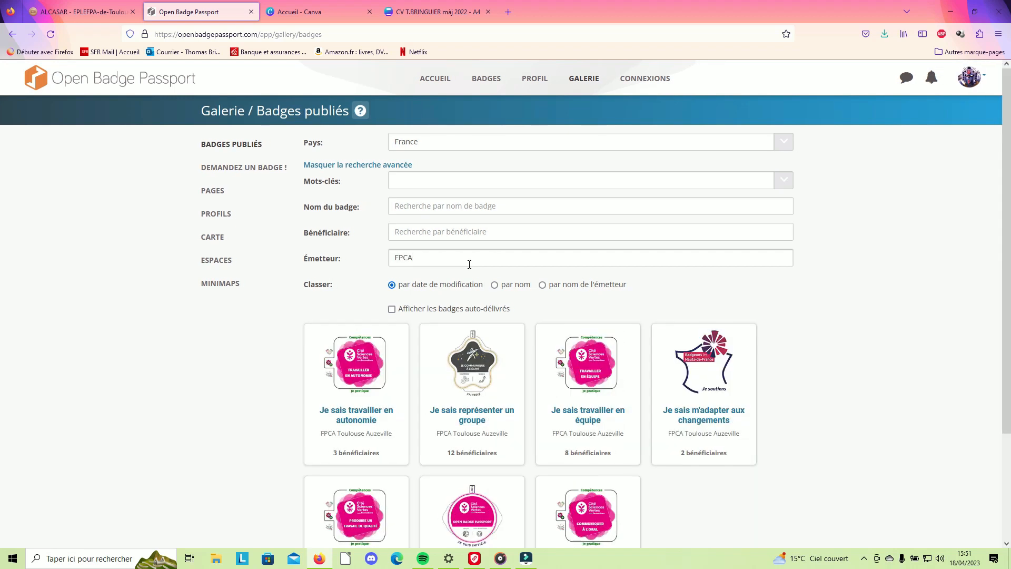
scroll(505, 317, down, 3)
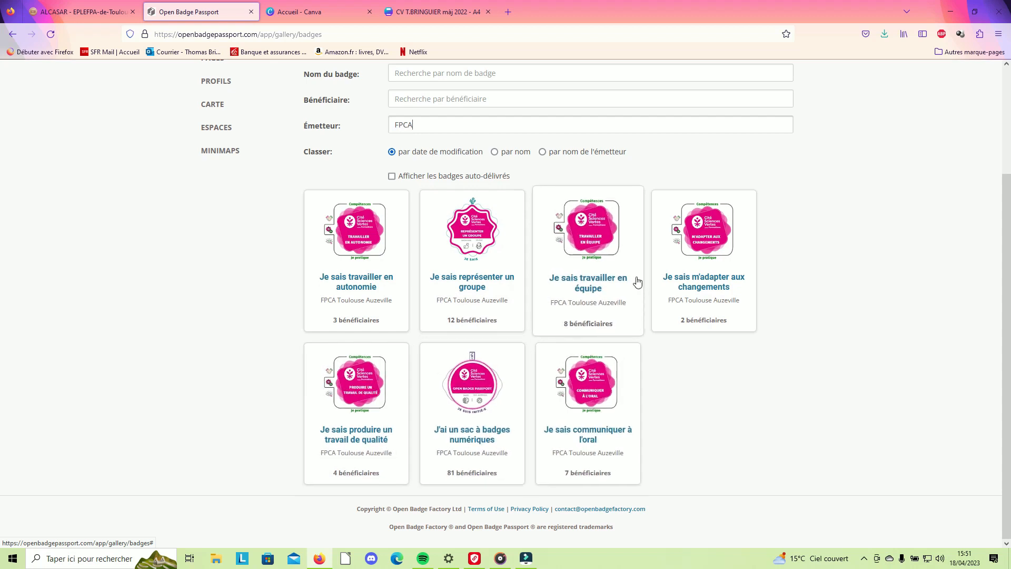
click(594, 241)
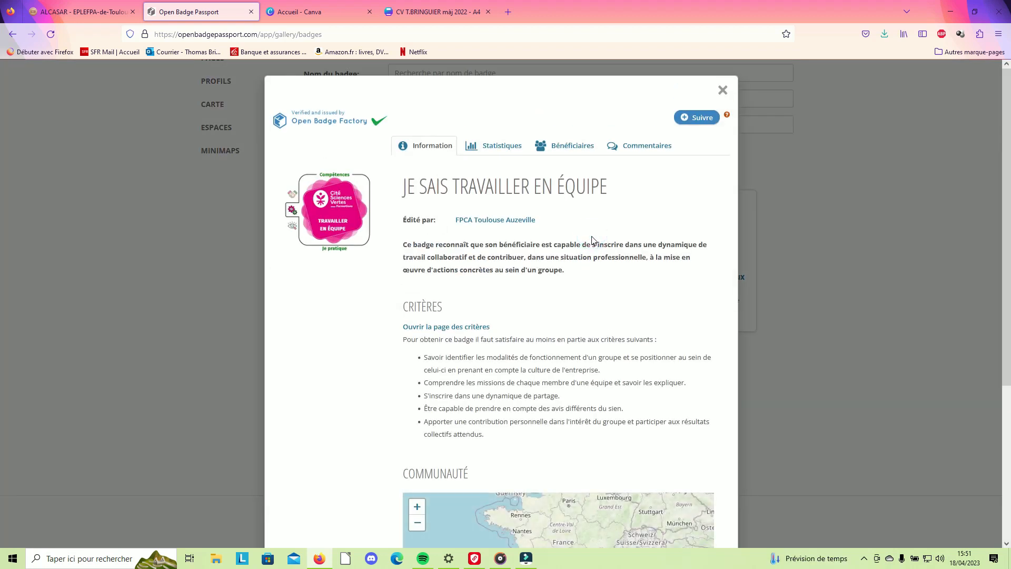
scroll(588, 245, down, 2)
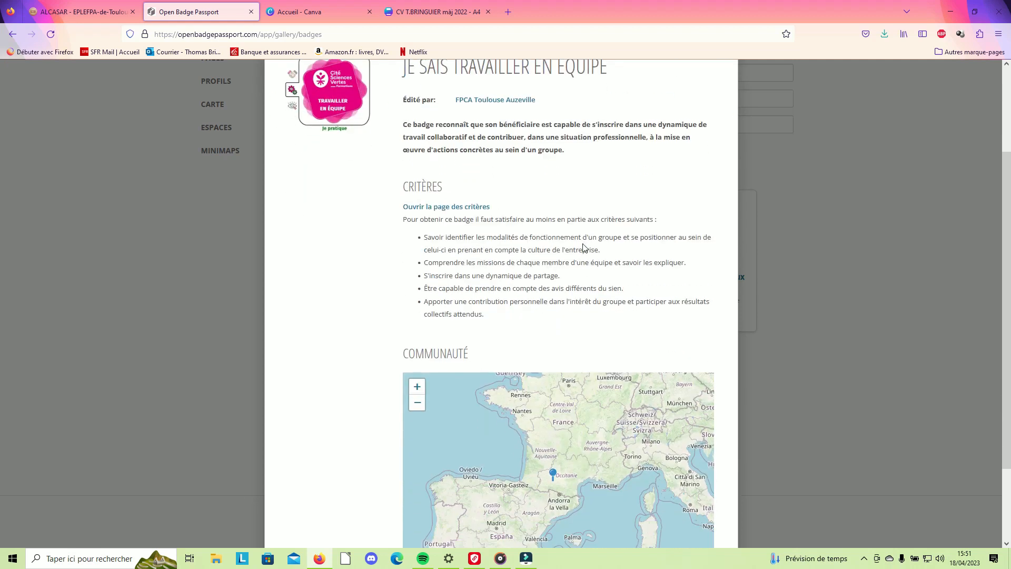
scroll(584, 249, down, 2)
scroll(584, 249, up, 3)
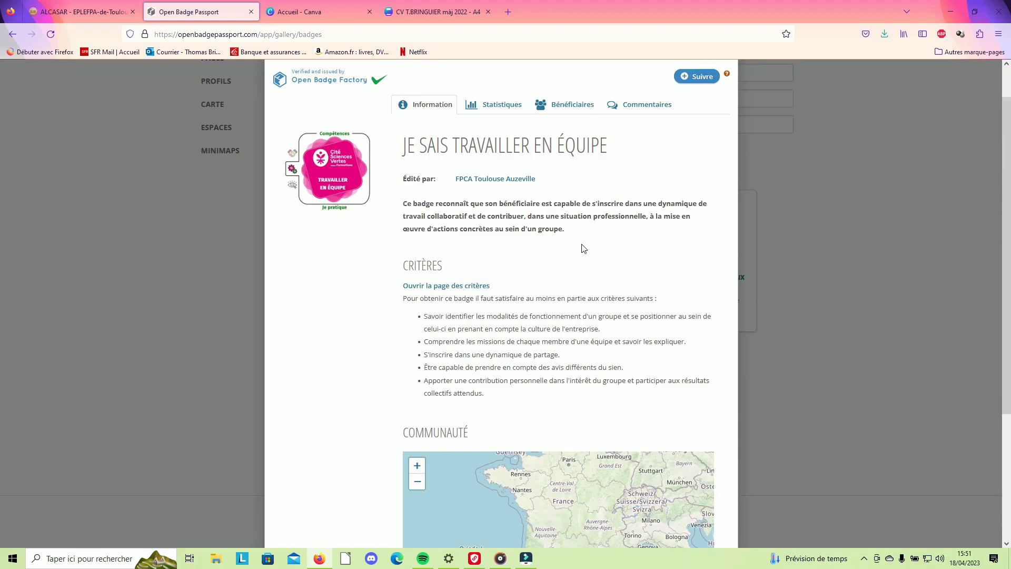
scroll(573, 255, down, 3)
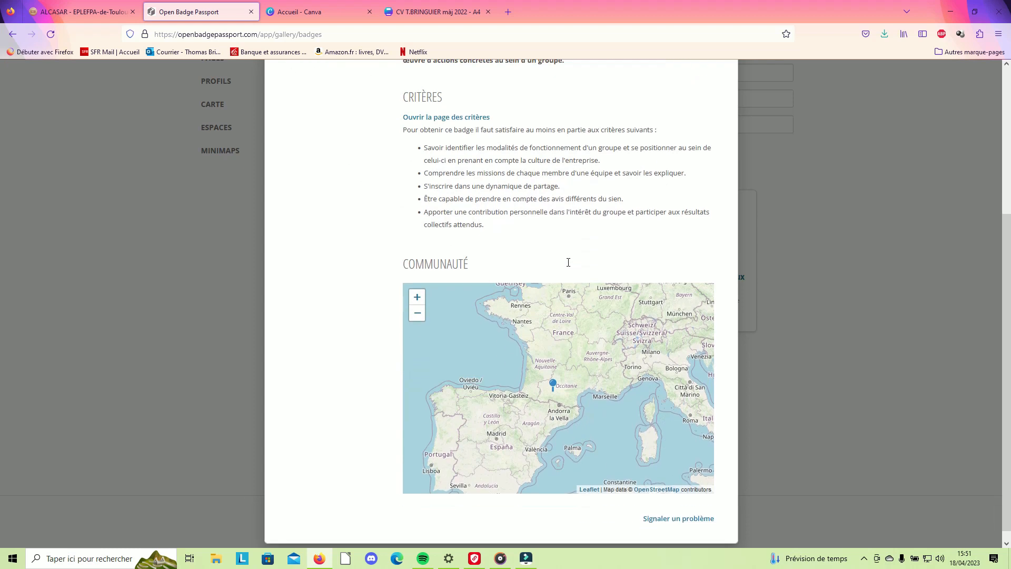
scroll(532, 381, up, 3)
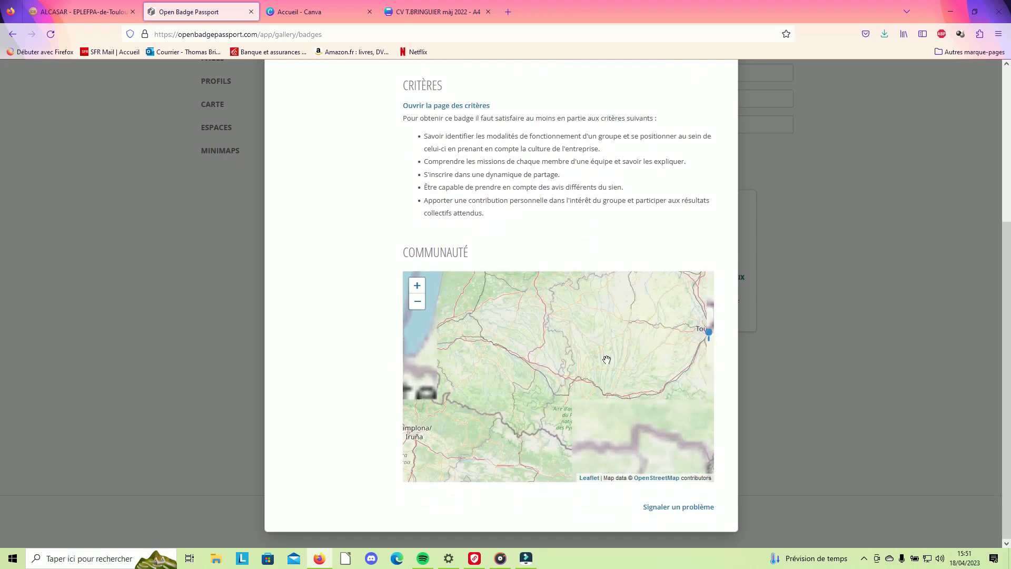
drag(659, 341, 622, 359)
scroll(614, 353, down, 3)
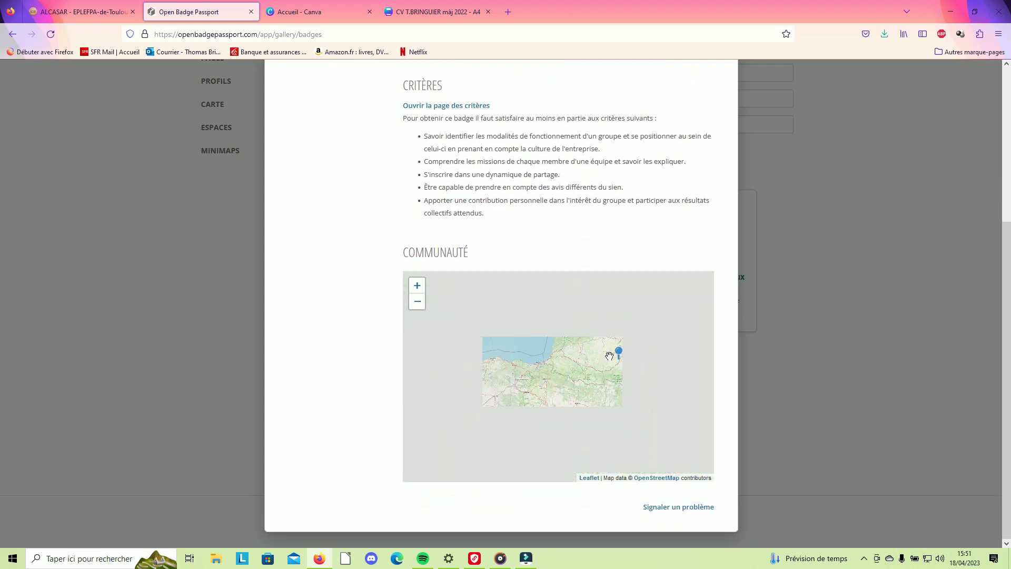
scroll(551, 219, up, 4)
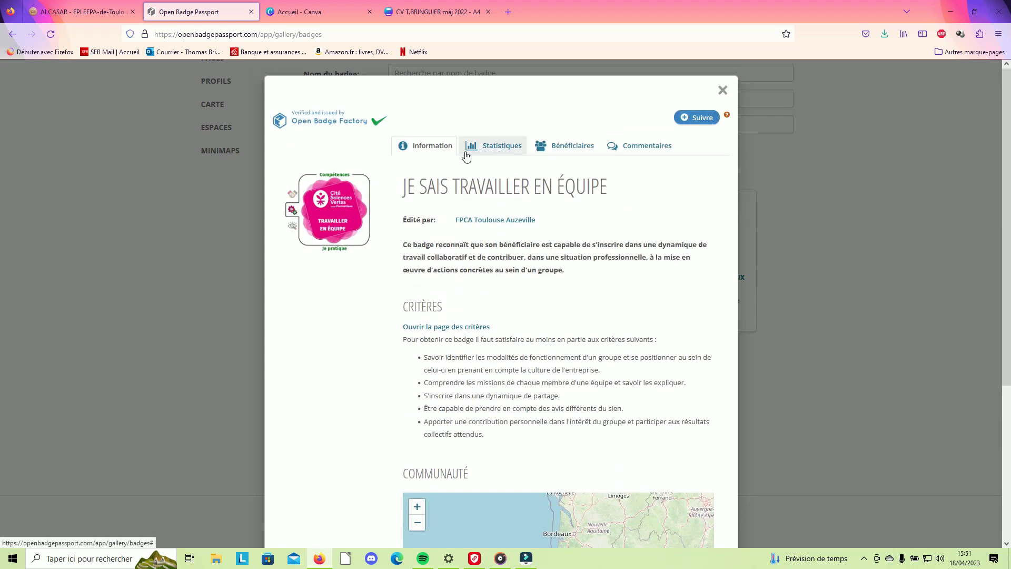
scroll(523, 280, down, 3)
scroll(506, 162, up, 3)
click(498, 146)
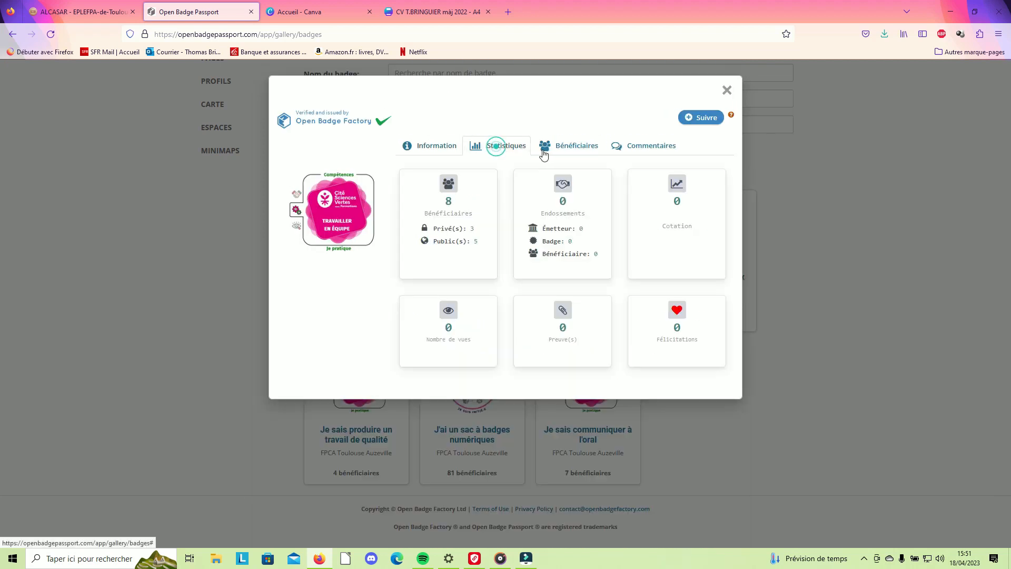
click(573, 152)
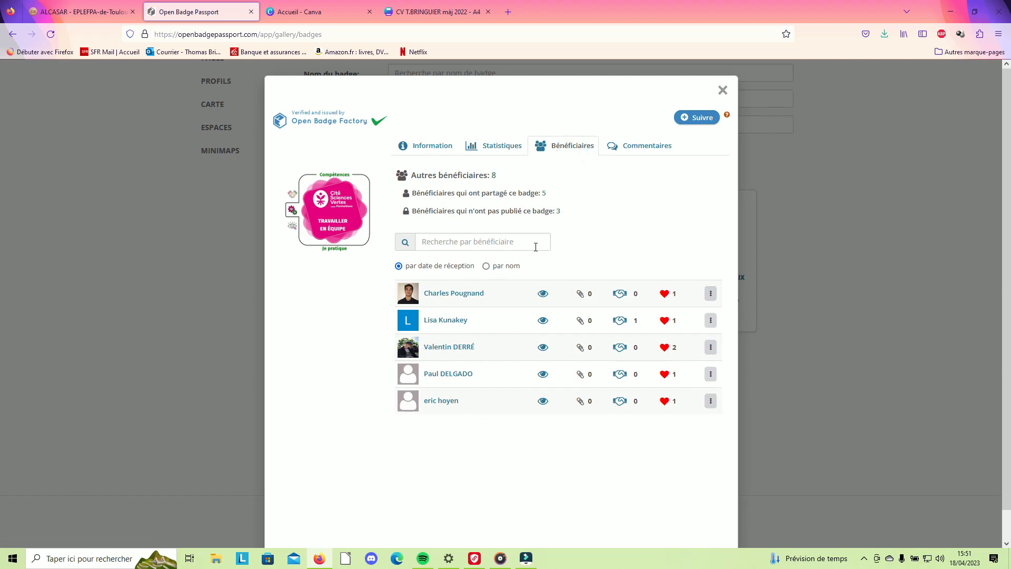
click(711, 293)
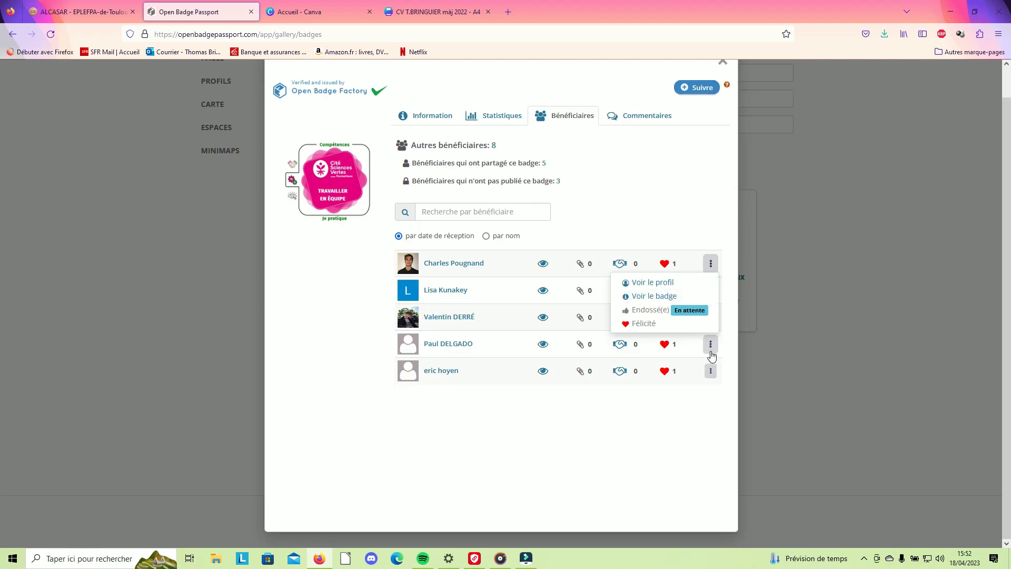
click(712, 372)
click(711, 342)
click(677, 459)
key(Escape)
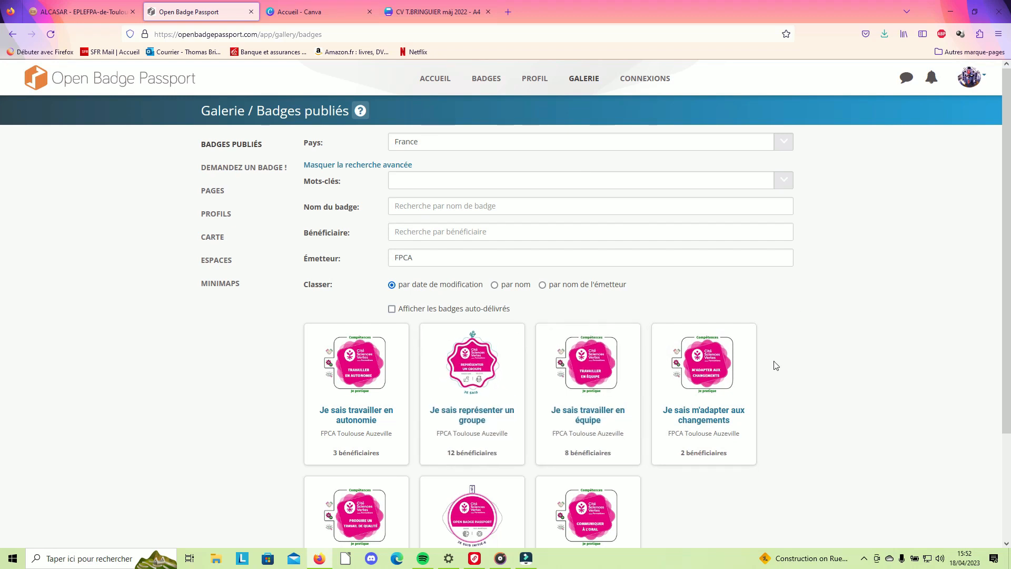
Open your own profile and scroll through its bio, location map and recent badges.
click(535, 78)
scroll(546, 267, down, 4)
scroll(546, 267, down, 2)
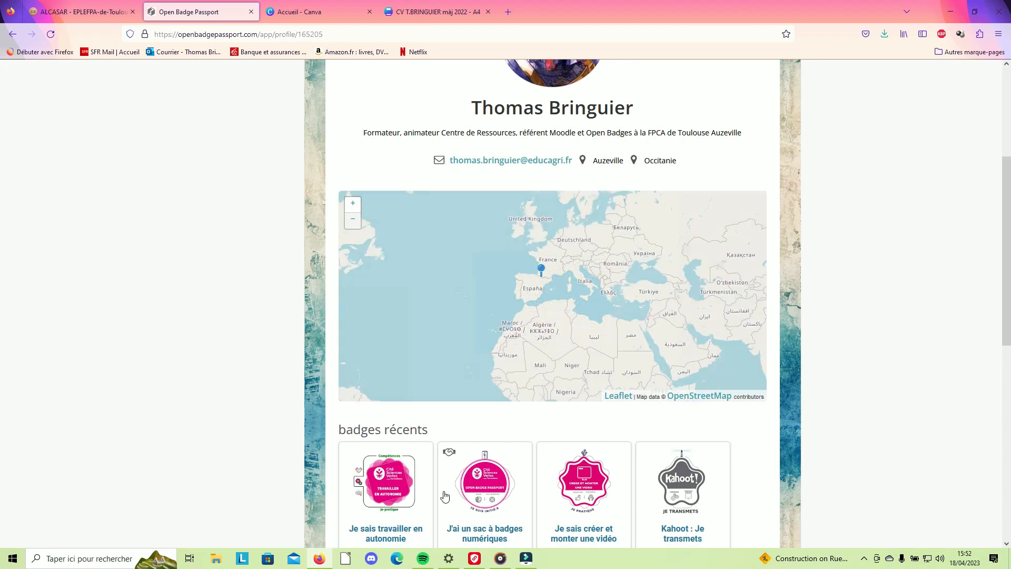
scroll(368, 353, down, 8)
scroll(375, 348, down, 1)
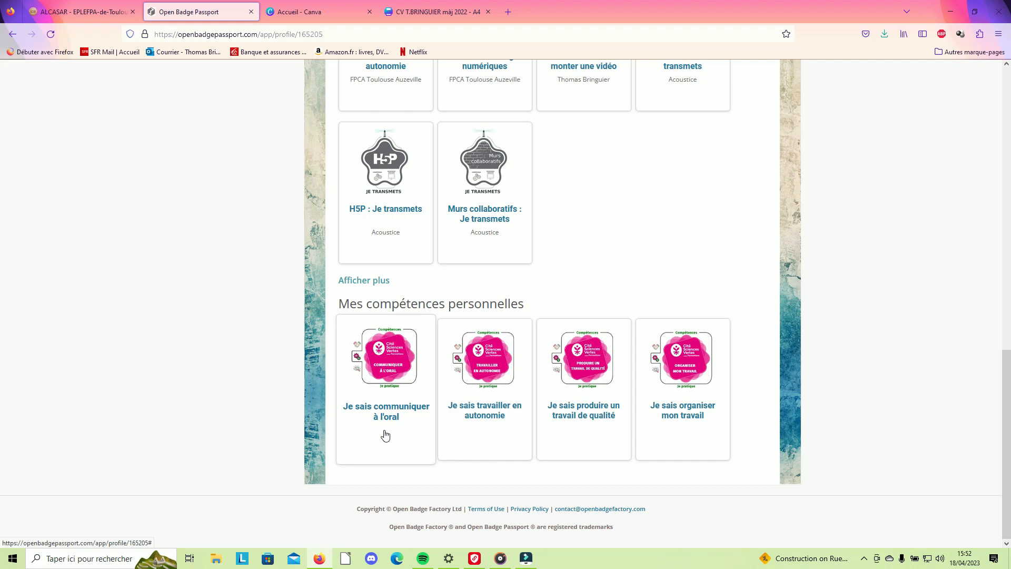
scroll(385, 432, up, 6)
scroll(386, 432, up, 4)
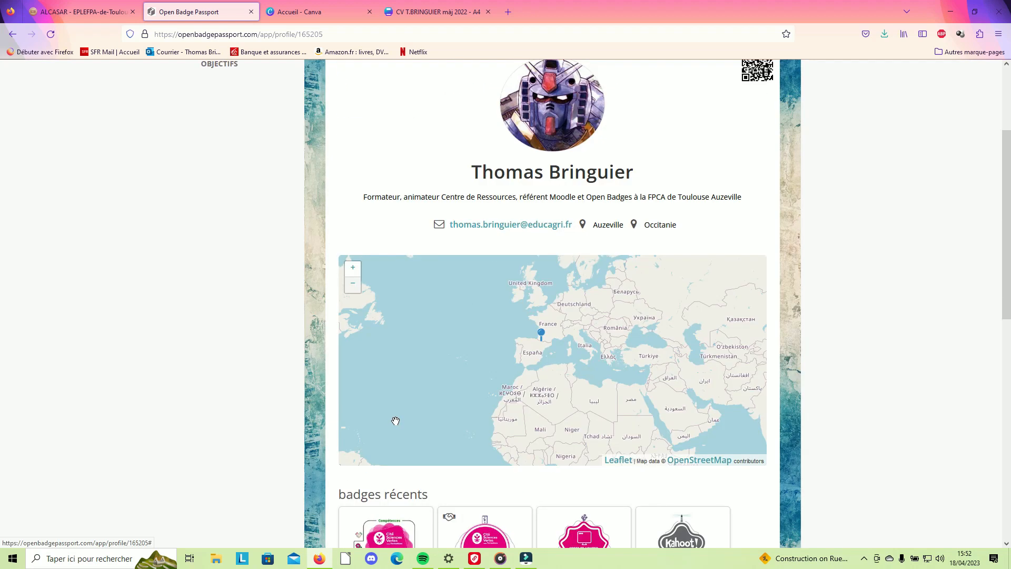
scroll(494, 259, up, 2)
scroll(514, 158, up, 3)
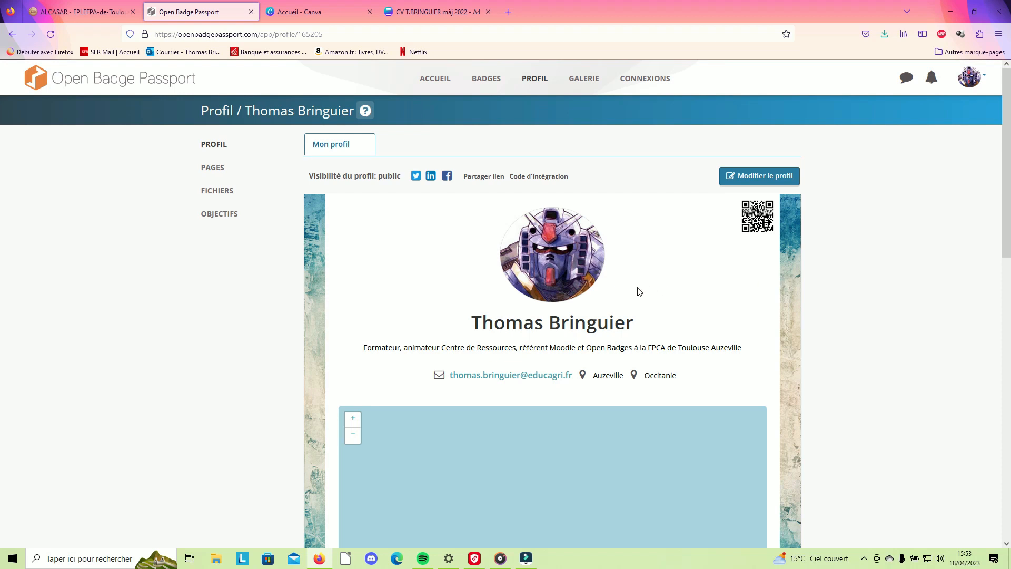
scroll(640, 293, down, 2)
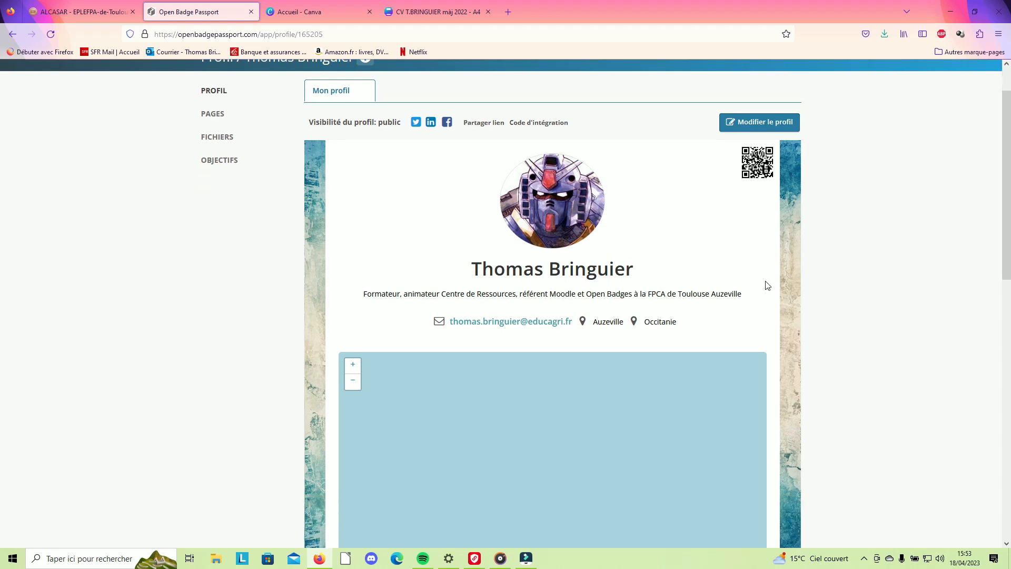
scroll(768, 287, down, 2)
scroll(780, 288, down, 2)
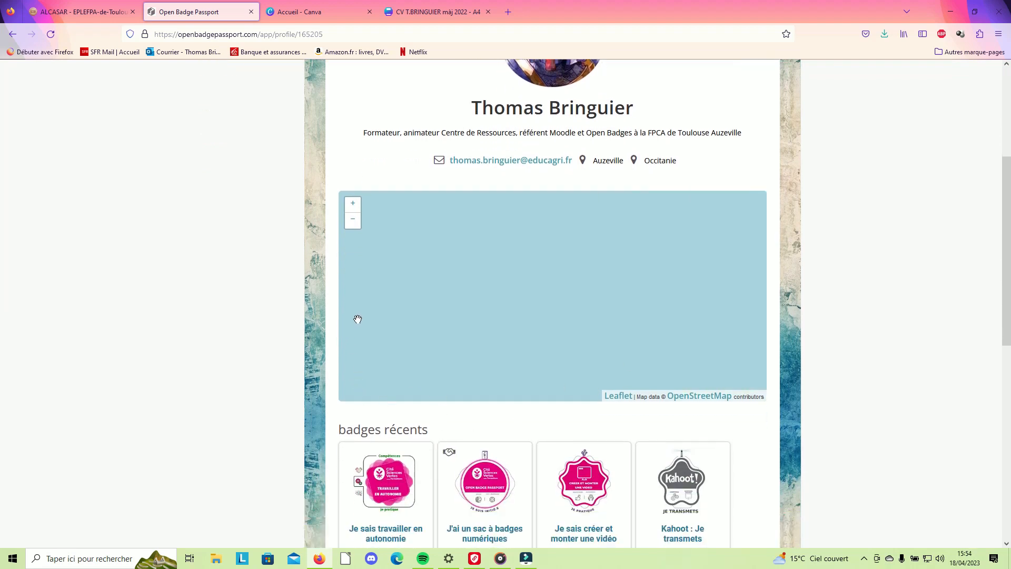
scroll(358, 323, down, 2)
scroll(430, 332, down, 2)
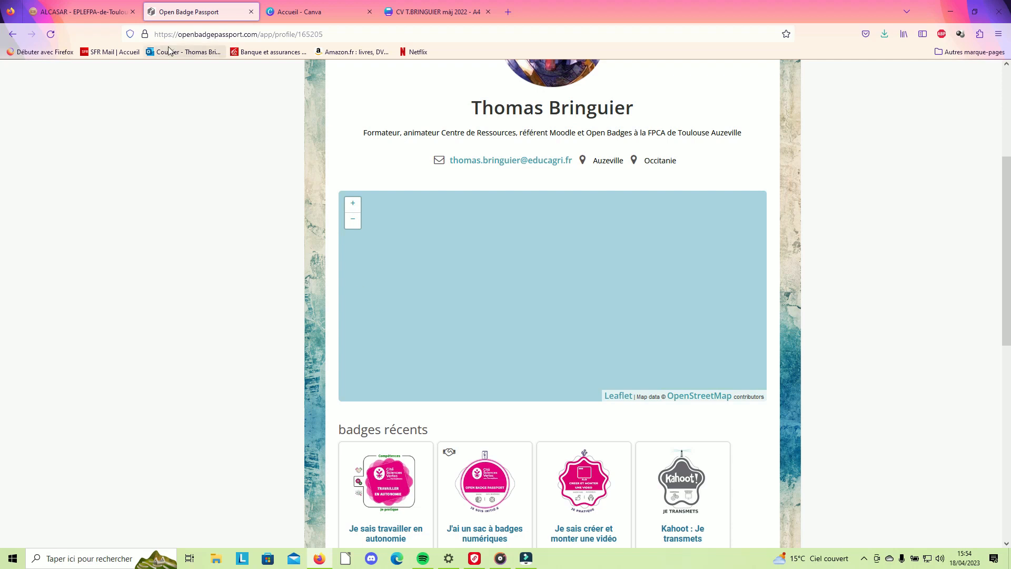
scroll(308, 182, up, 4)
scroll(553, 251, down, 5)
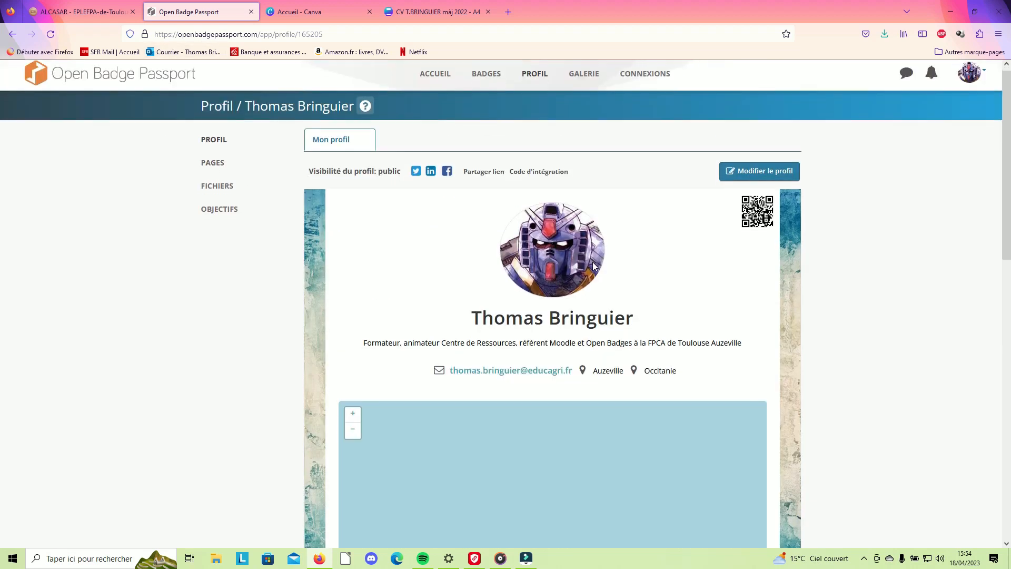